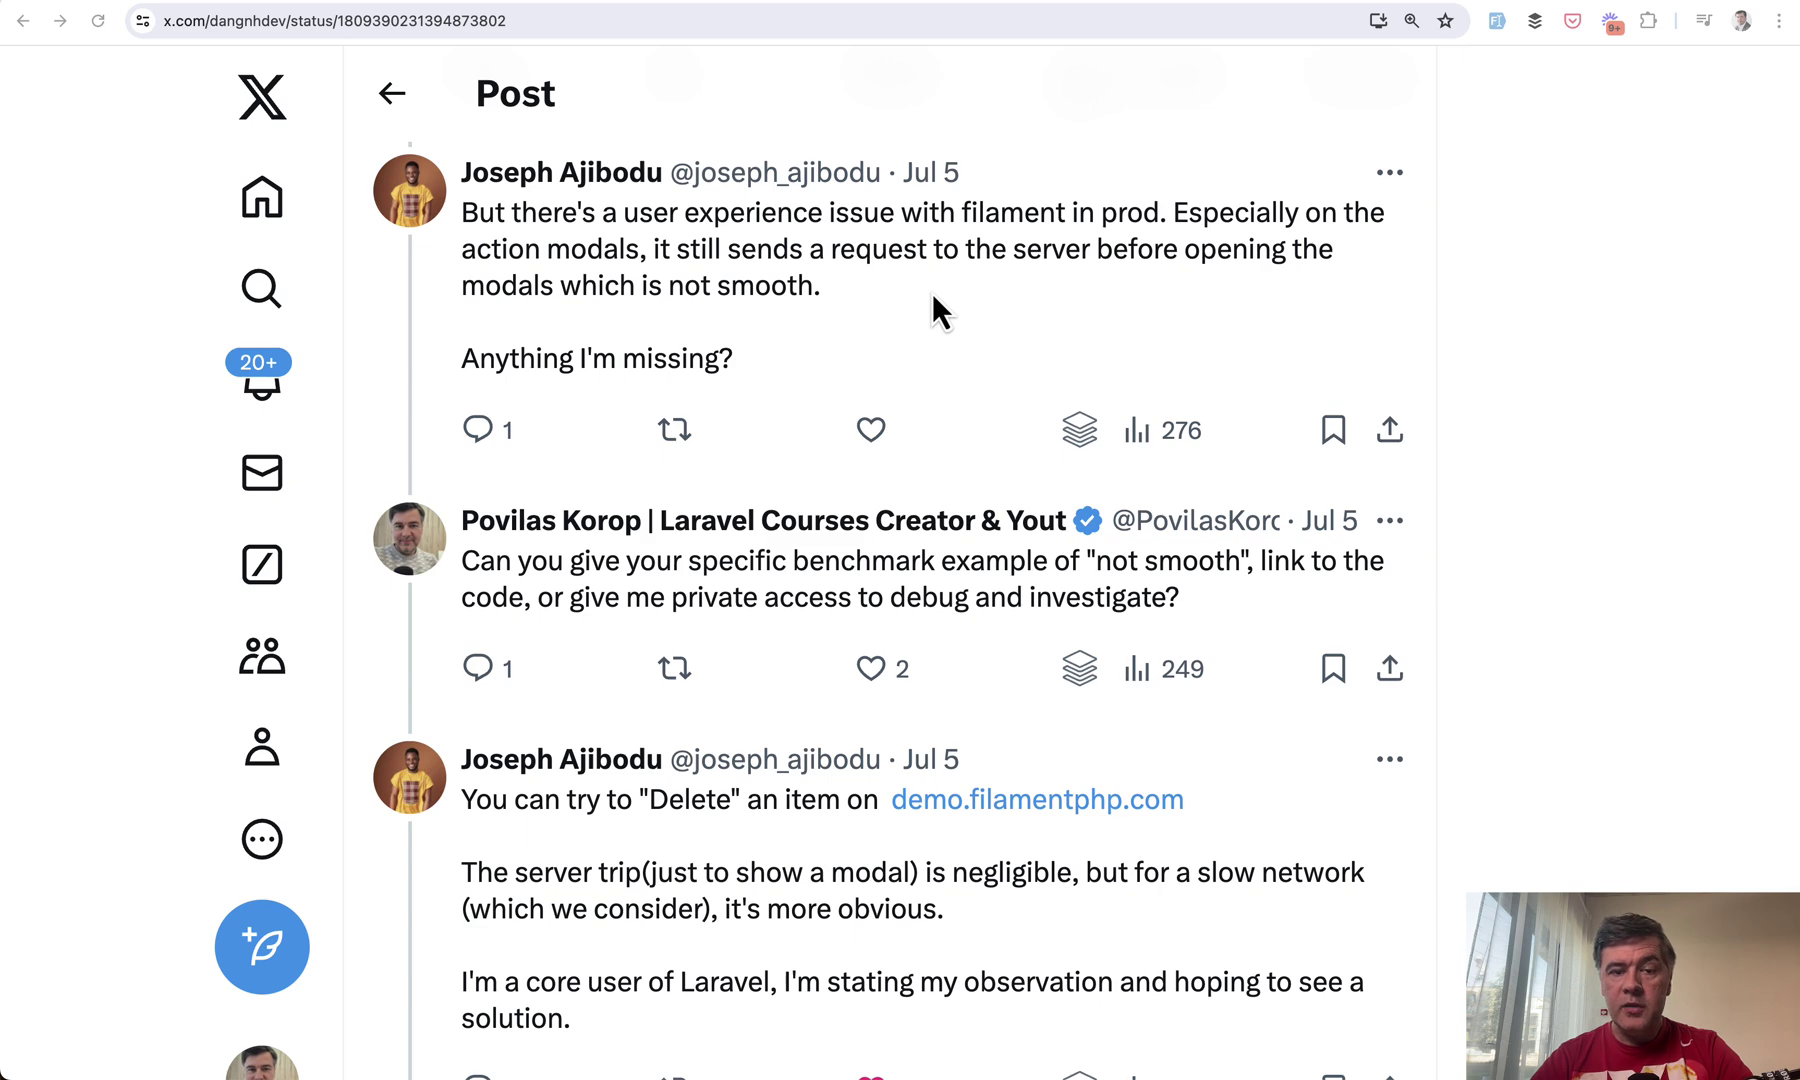
# Step: Read the X replies about slow Filament action modals, then move to the 'Filament PHP performance Issue' video
pyautogui.scroll(-3, 932, 293)
pyautogui.scroll(-1, 933, 282)
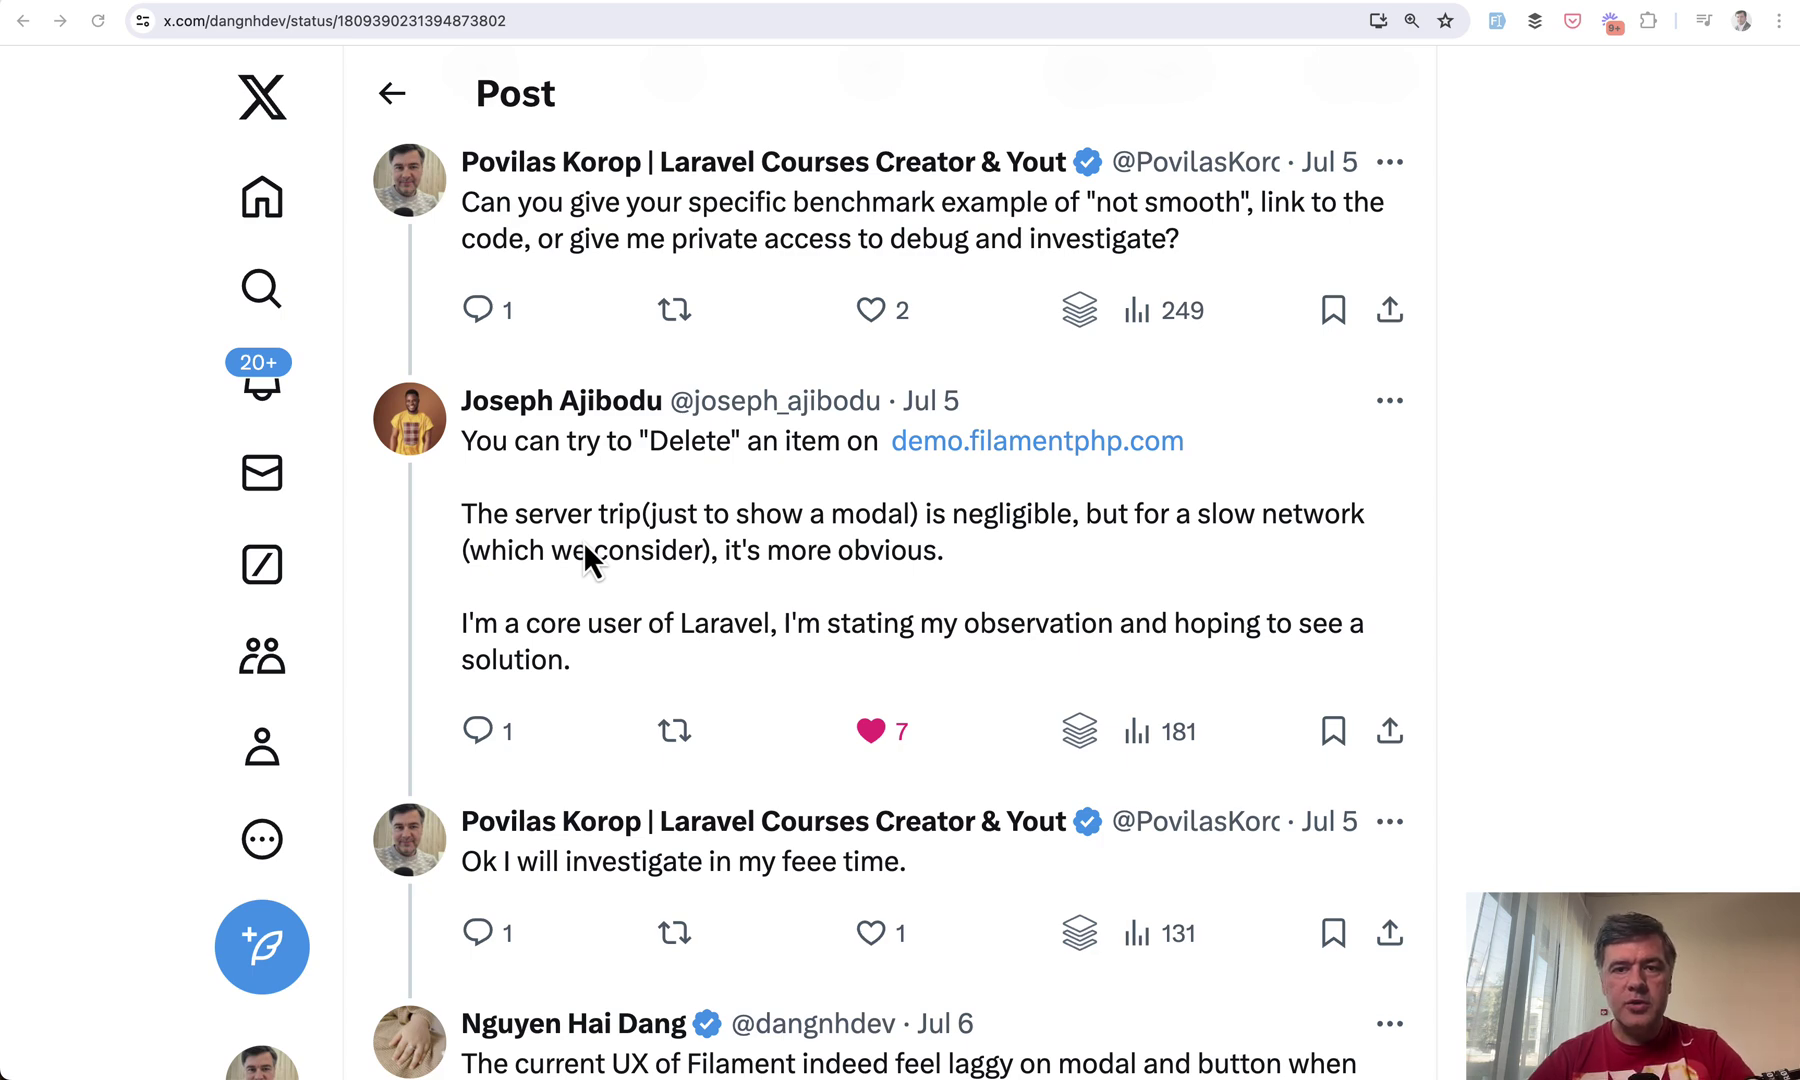
pyautogui.hotkey('ctrl', 'Tab')
# Step: Skim the video's comments, then open 'Solution to Filament PHP Performance issue'
pyautogui.scroll(-3, 607, 963)
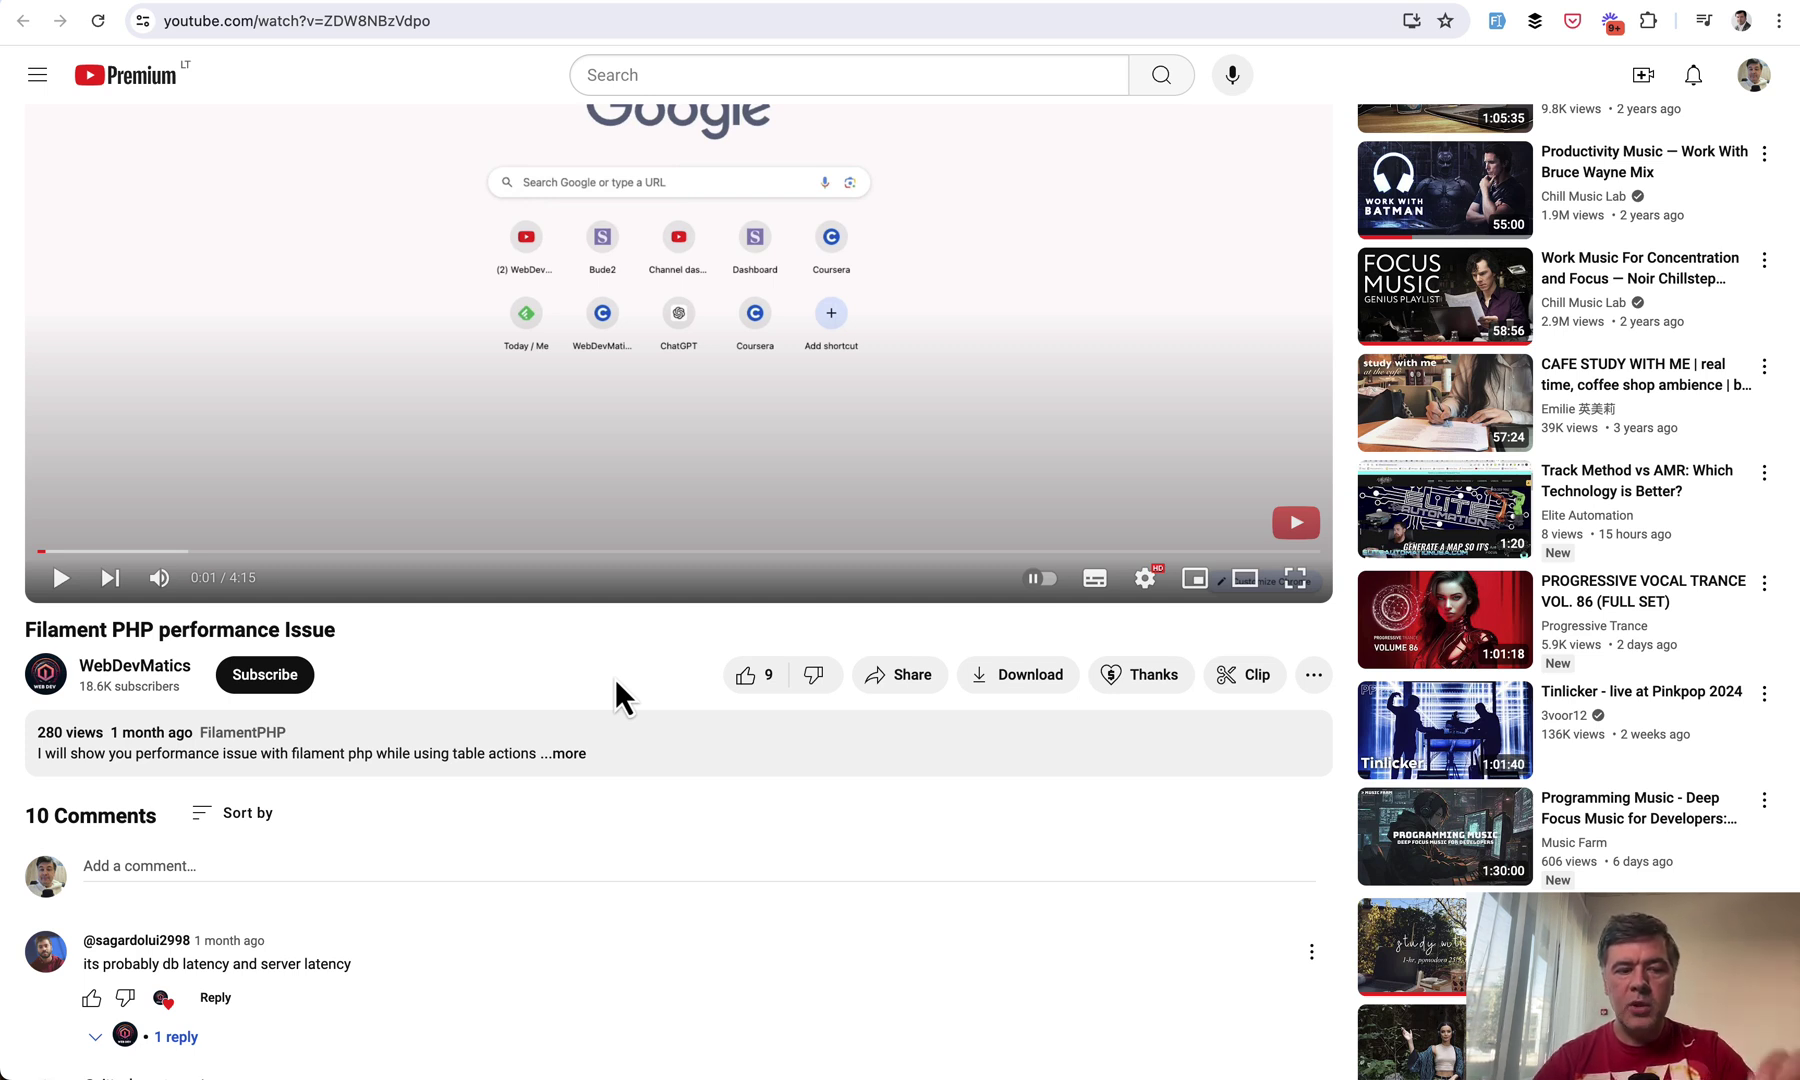
pyautogui.click(1086, 8)
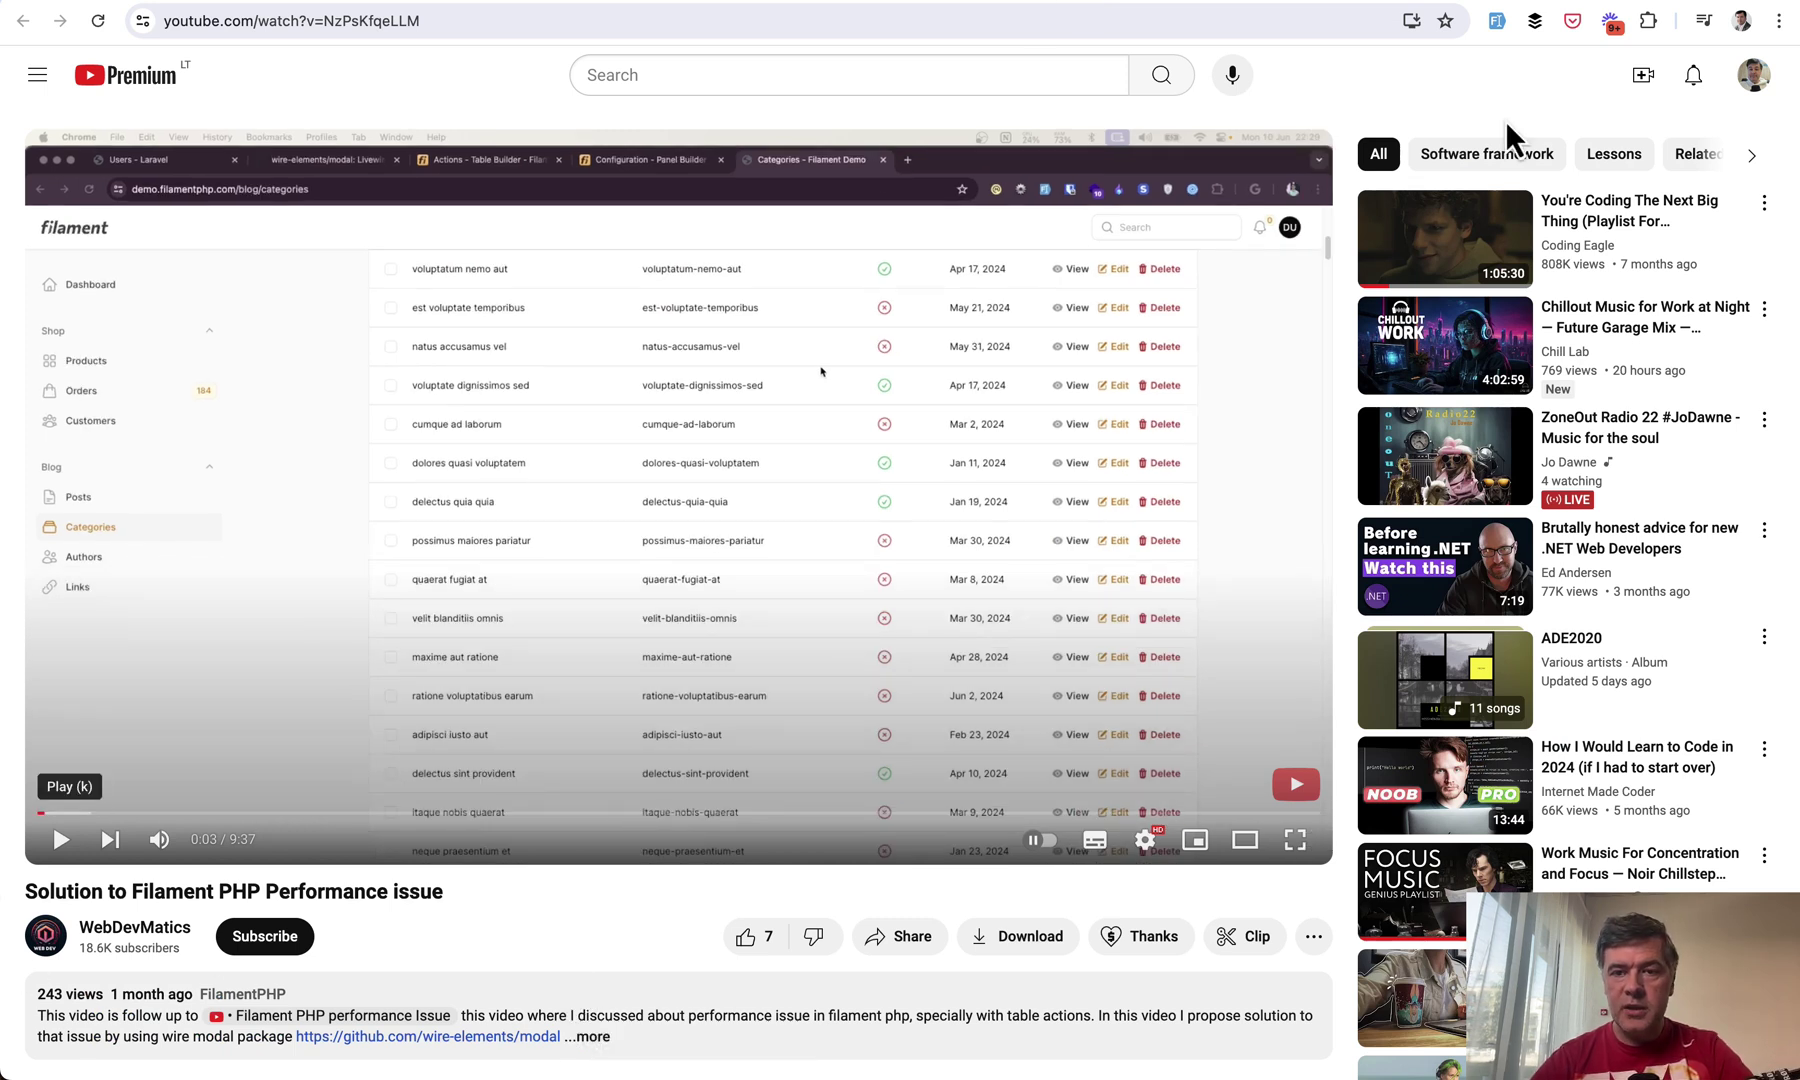
# Step: On the demo.test Posts table, open the delete confirmation for 'Voluptas explicabo officiis enim.'
pyautogui.click(1316, 11)
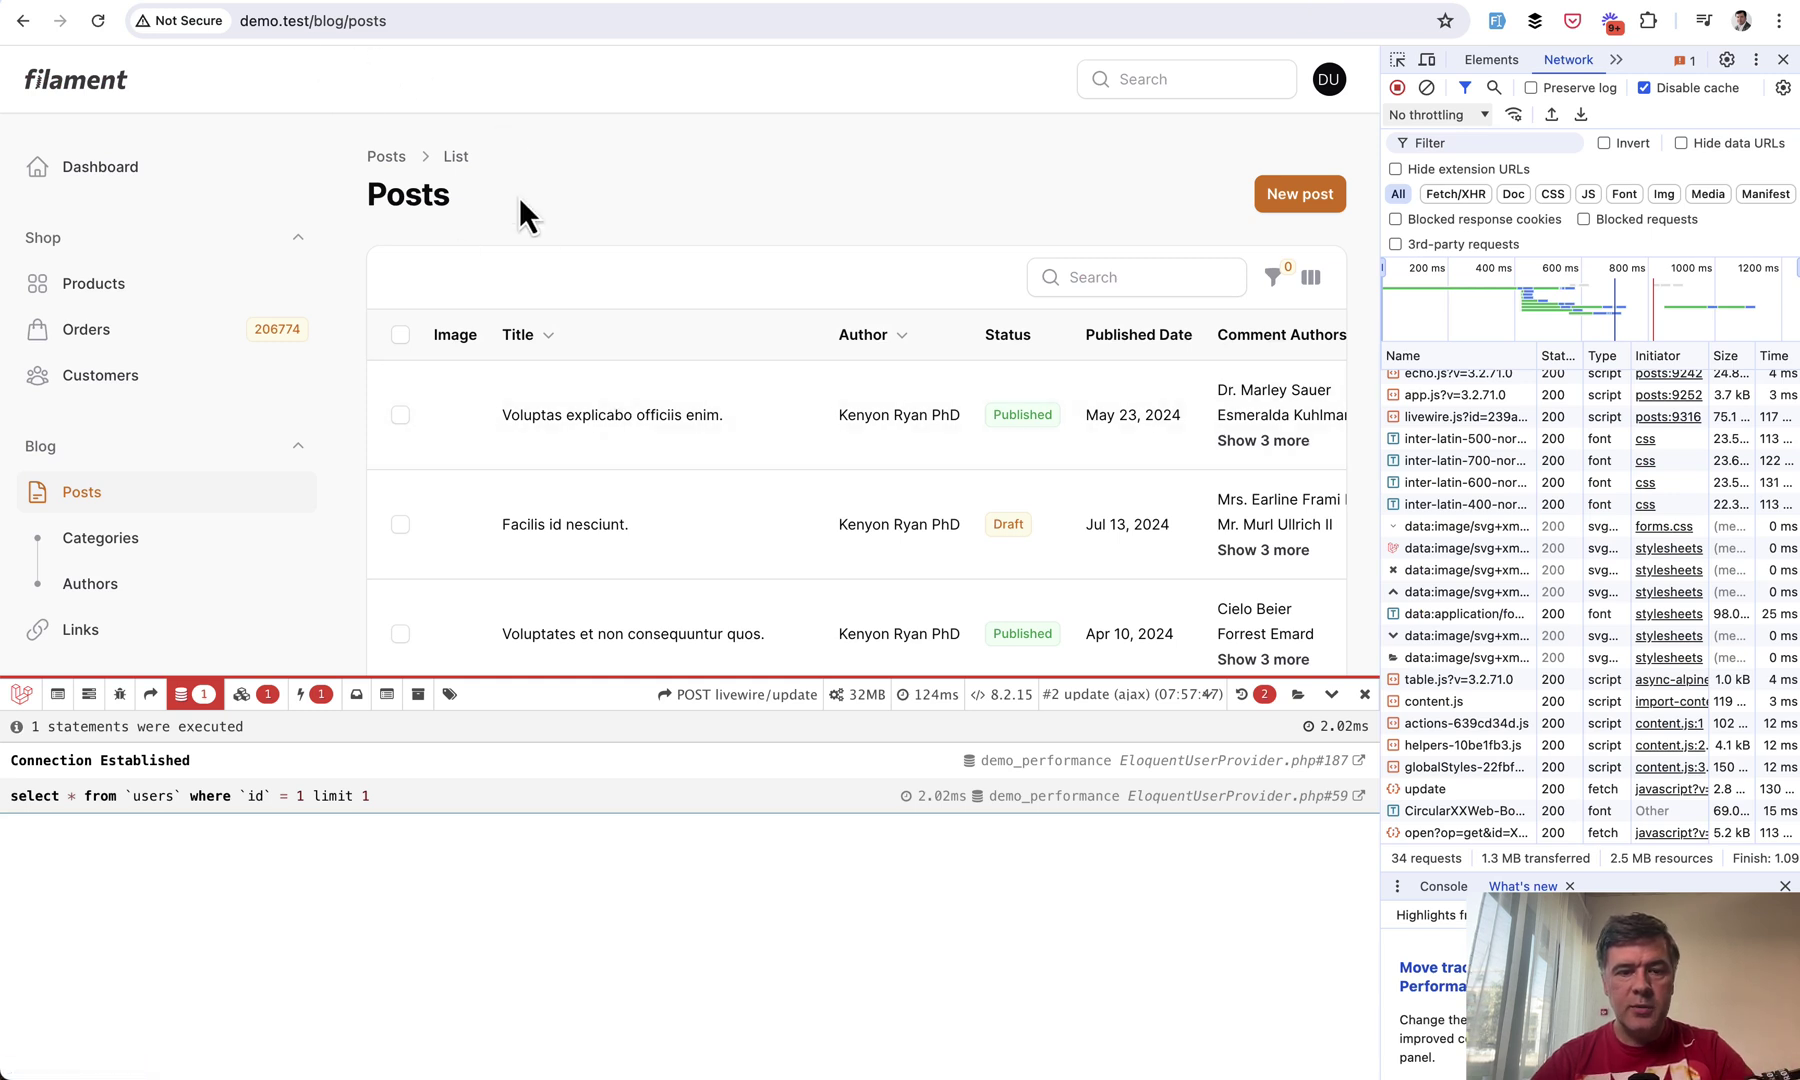
pyautogui.hscroll(5, 761, 472)
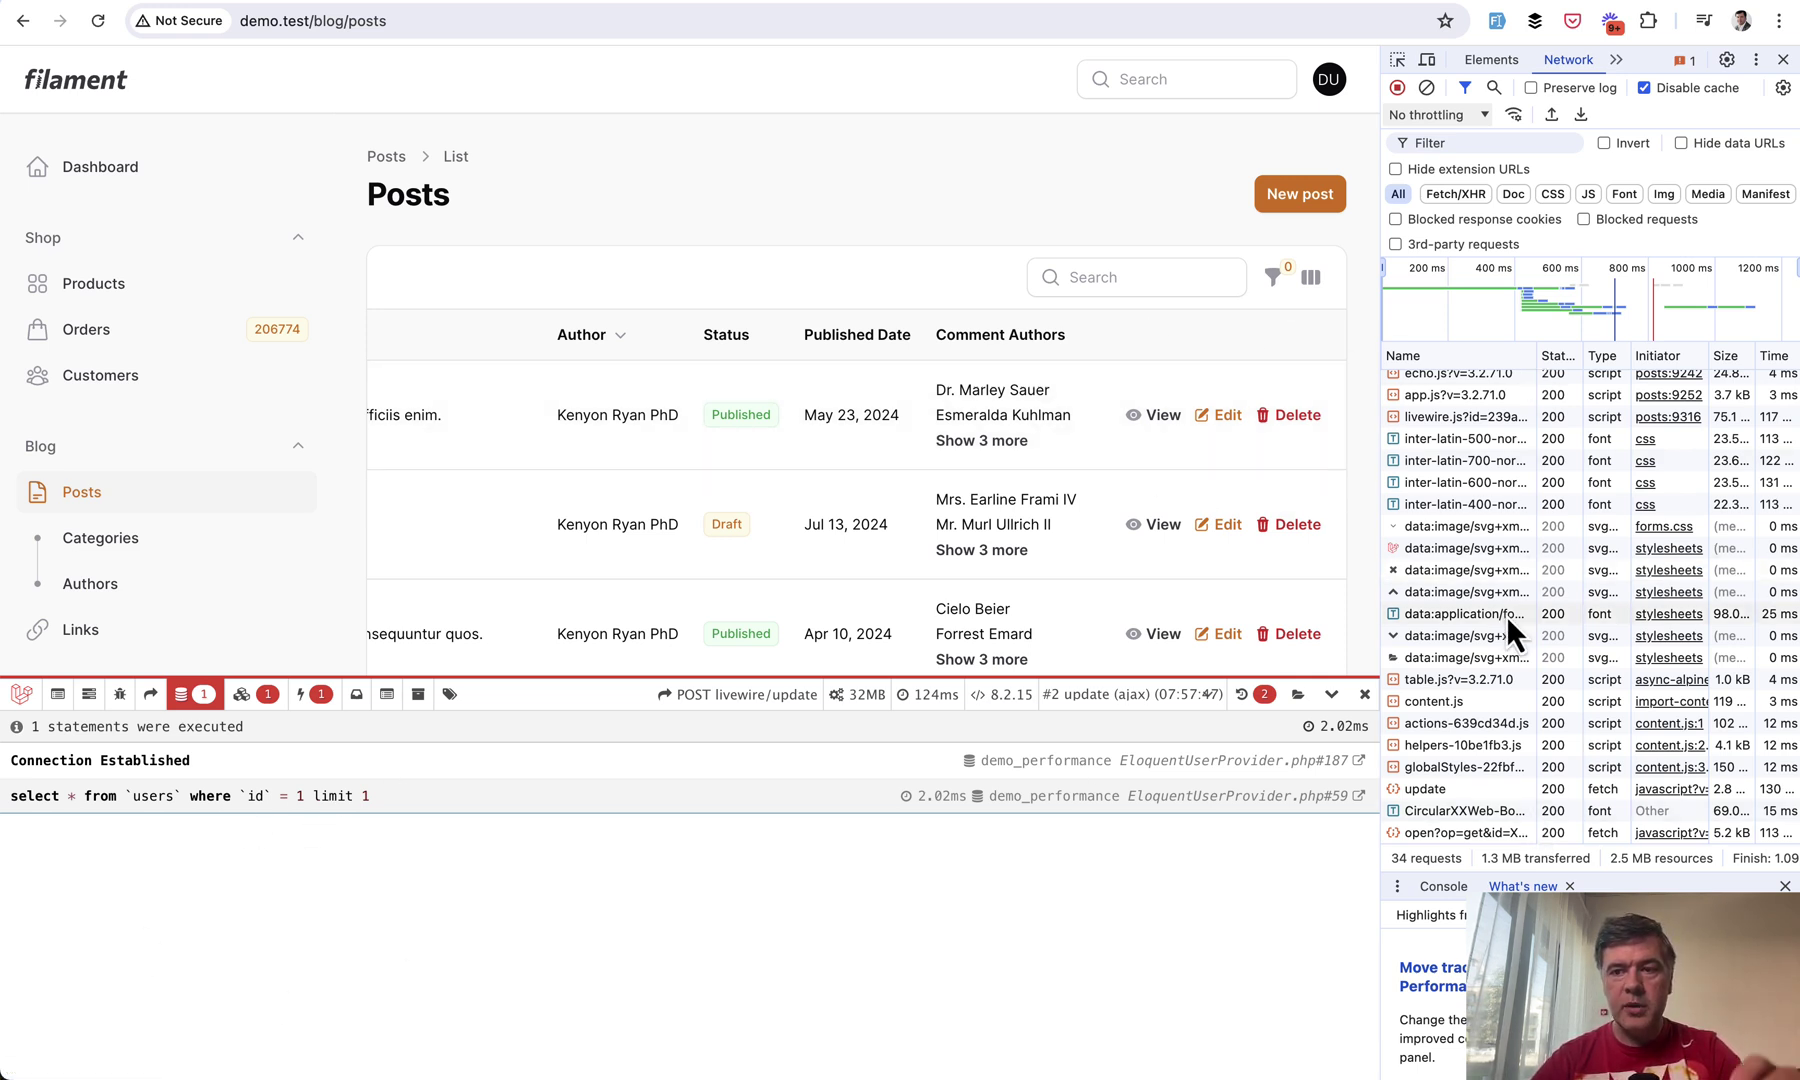
pyautogui.click(1299, 413)
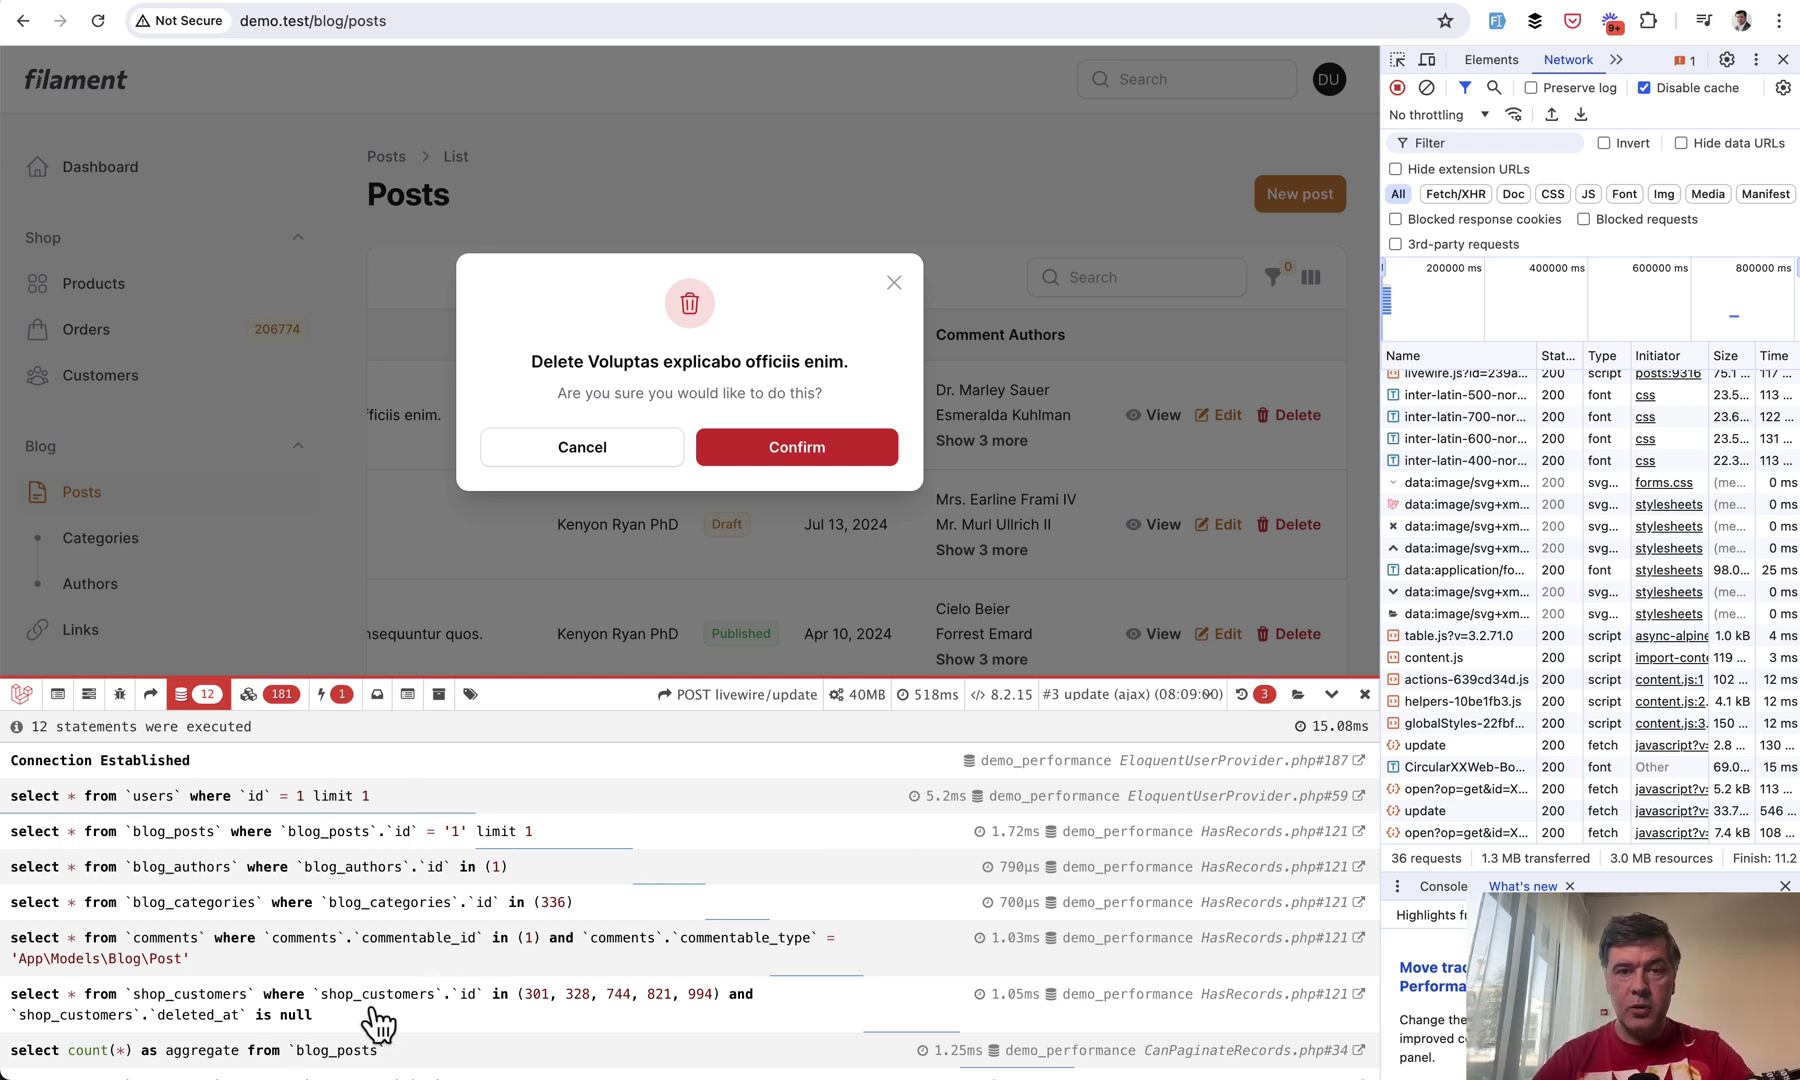
# Step: Select the '#3 update' request in the debugbar and view its Livewire update response in Network
pyautogui.click(1126, 698)
pyautogui.click(1155, 698)
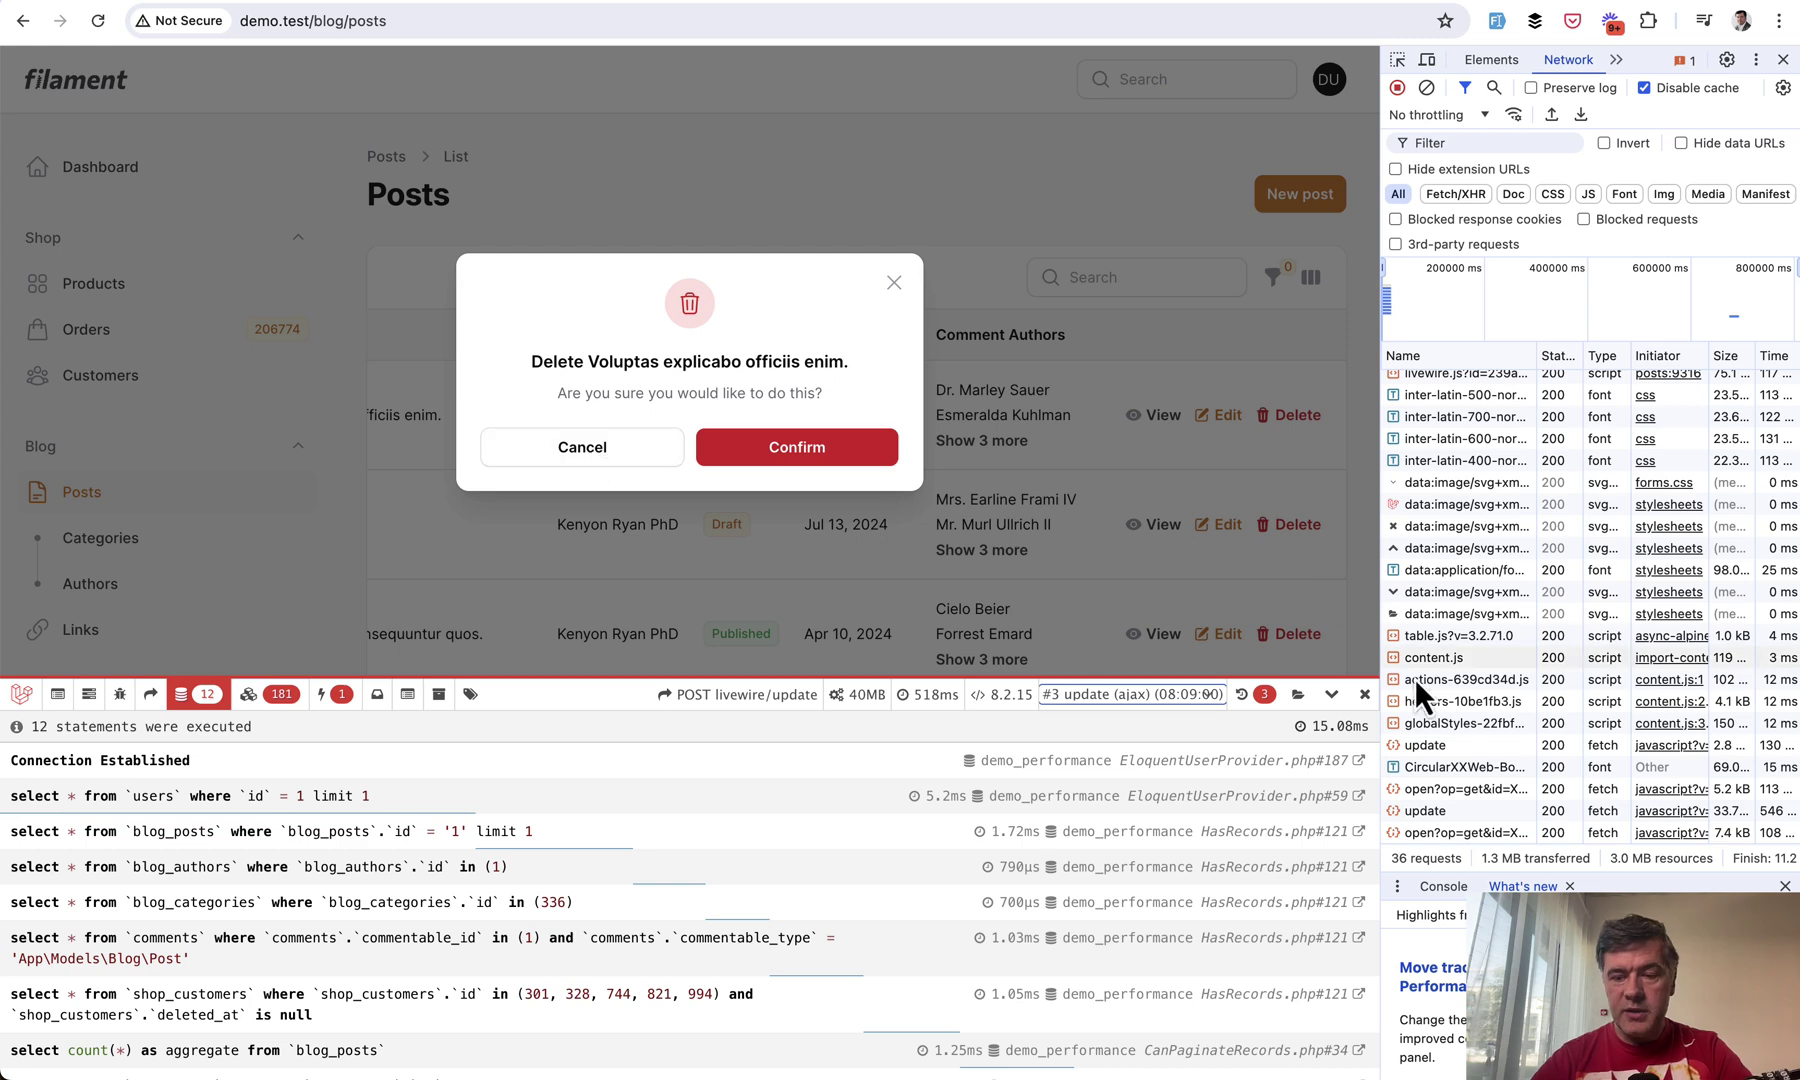
pyautogui.click(1421, 812)
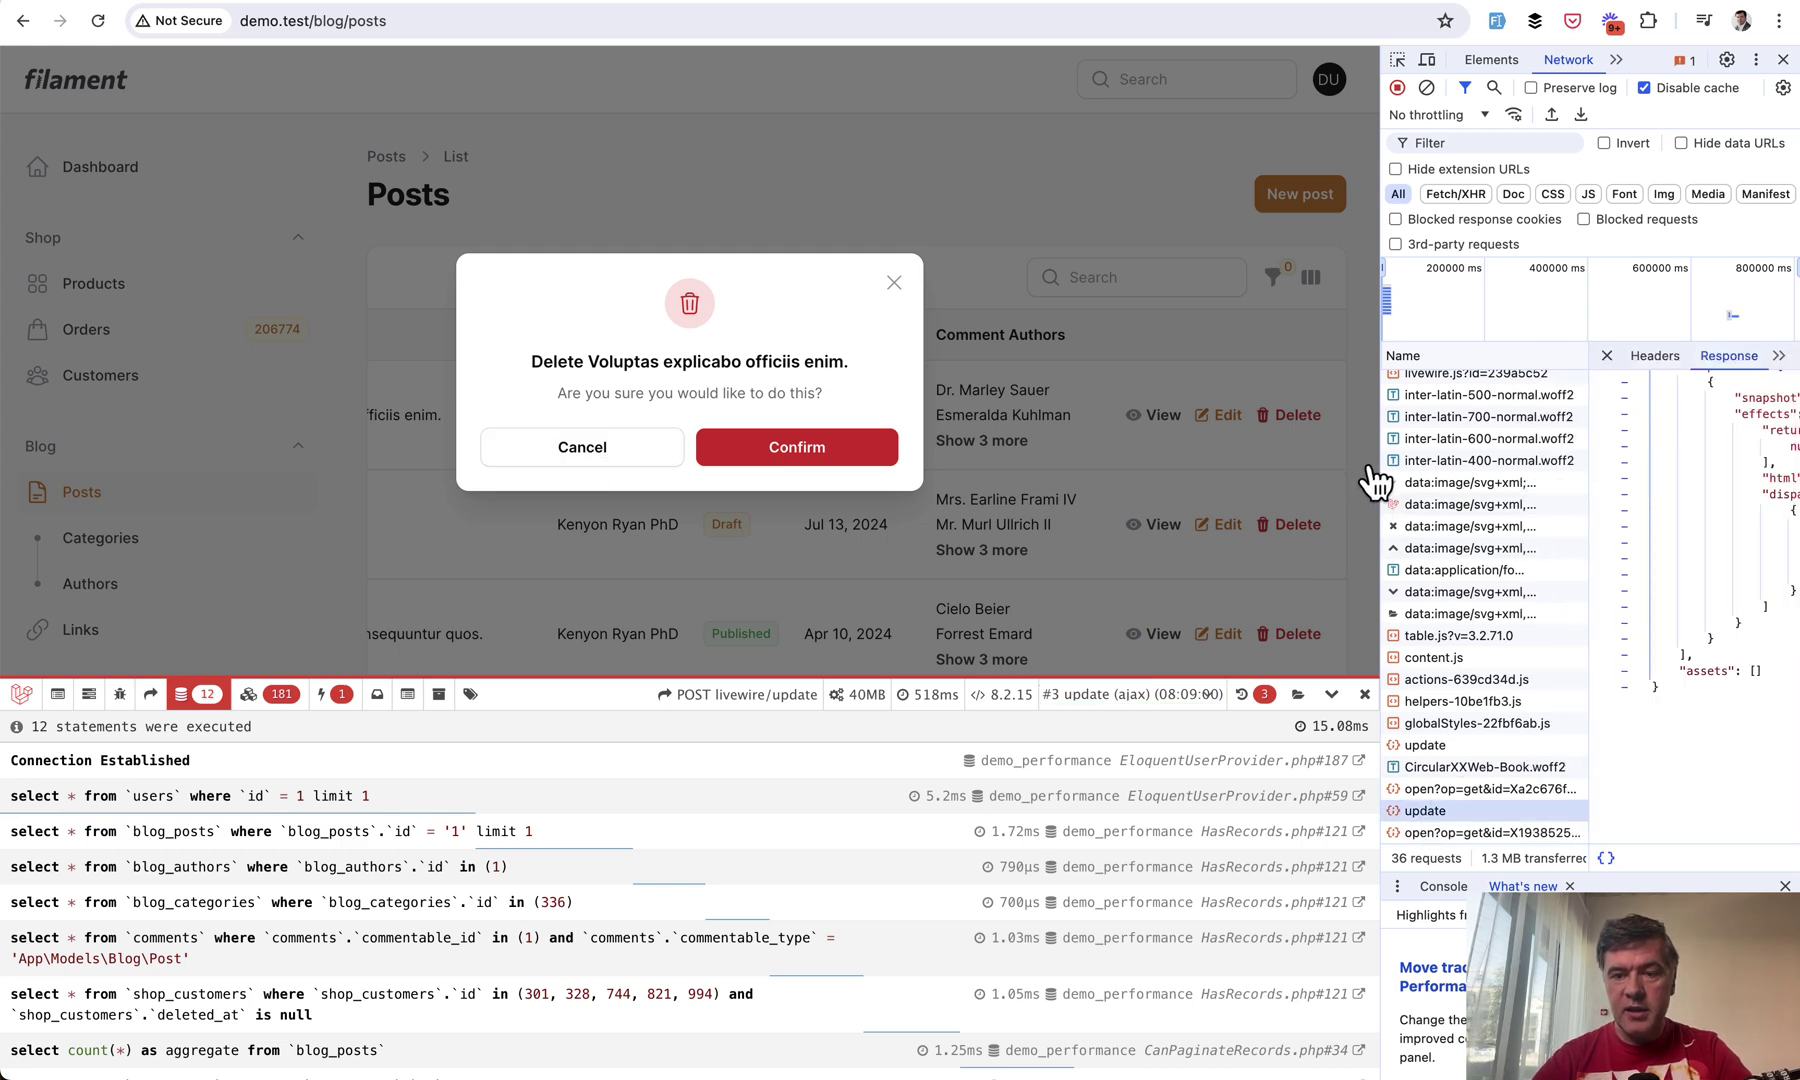
# Step: Widen DevTools and scan the response's html line, which returns the full page markup
pyautogui.moveTo(1380, 474); pyautogui.dragTo(787, 496)
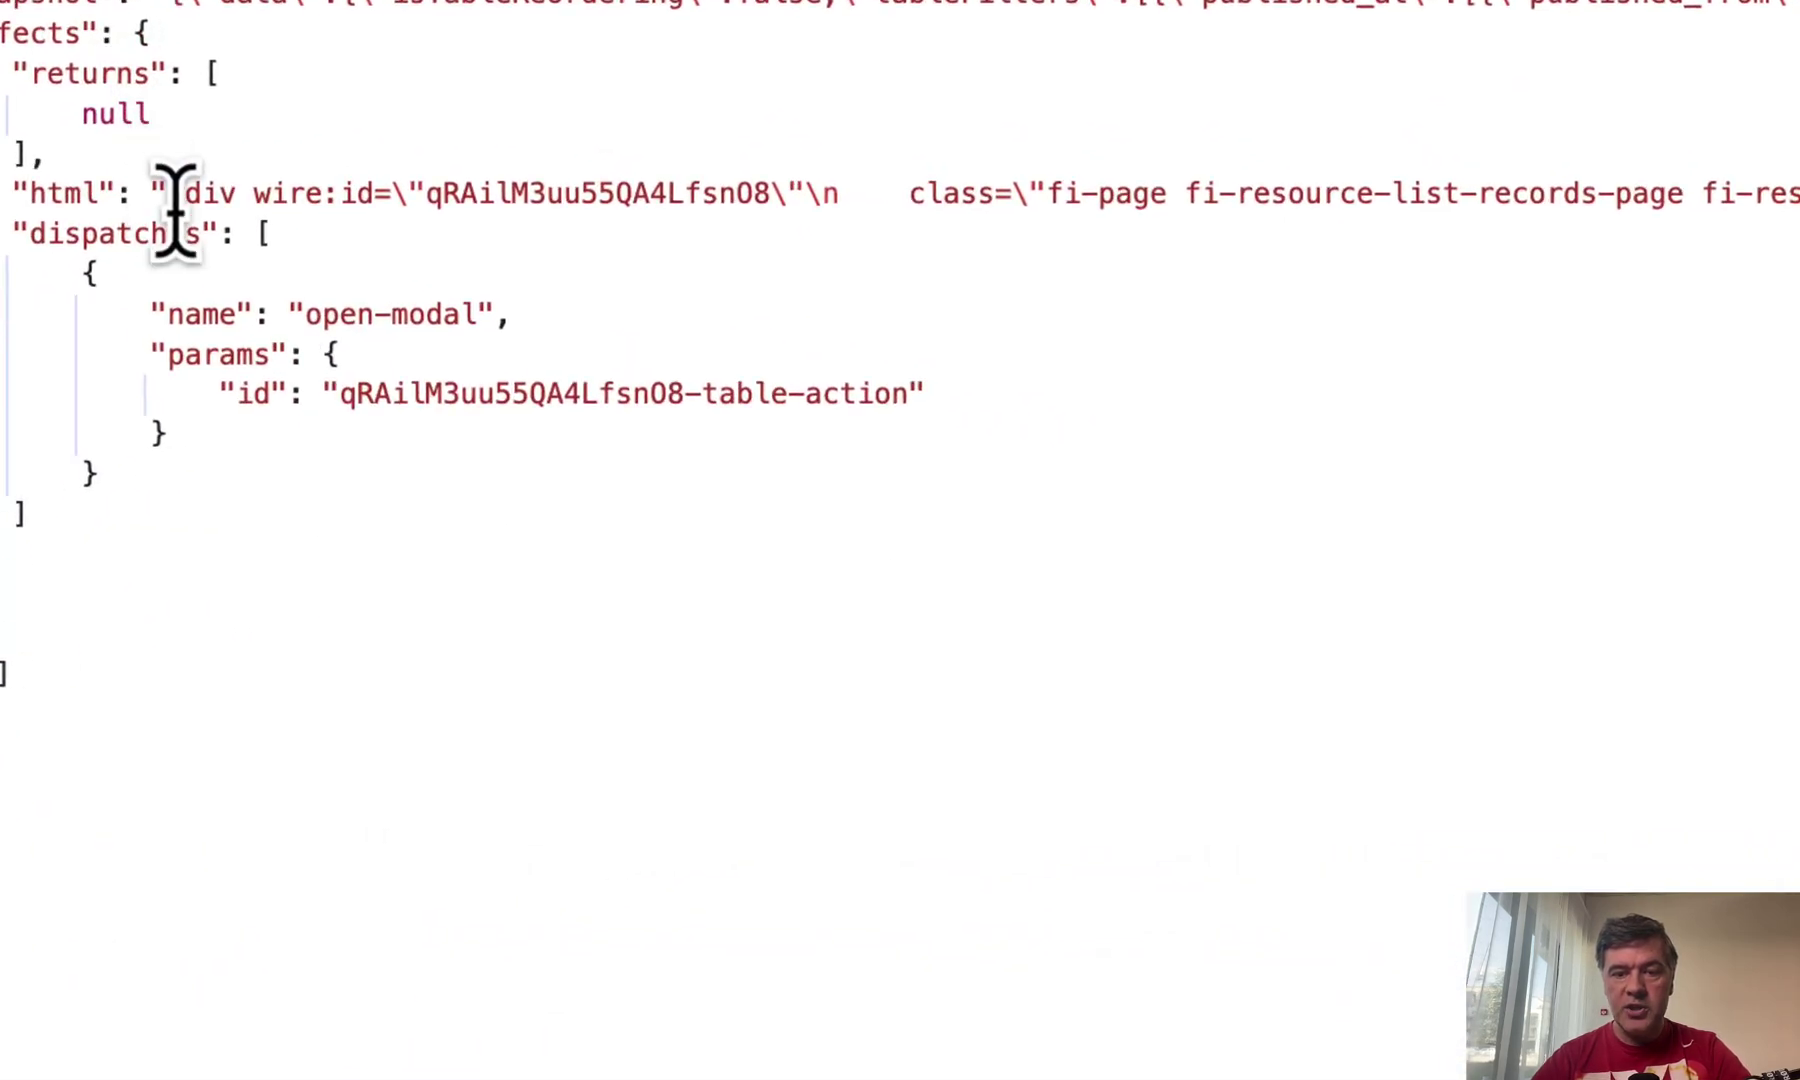
pyautogui.moveTo(176, 200); pyautogui.dragTo(770, 199)
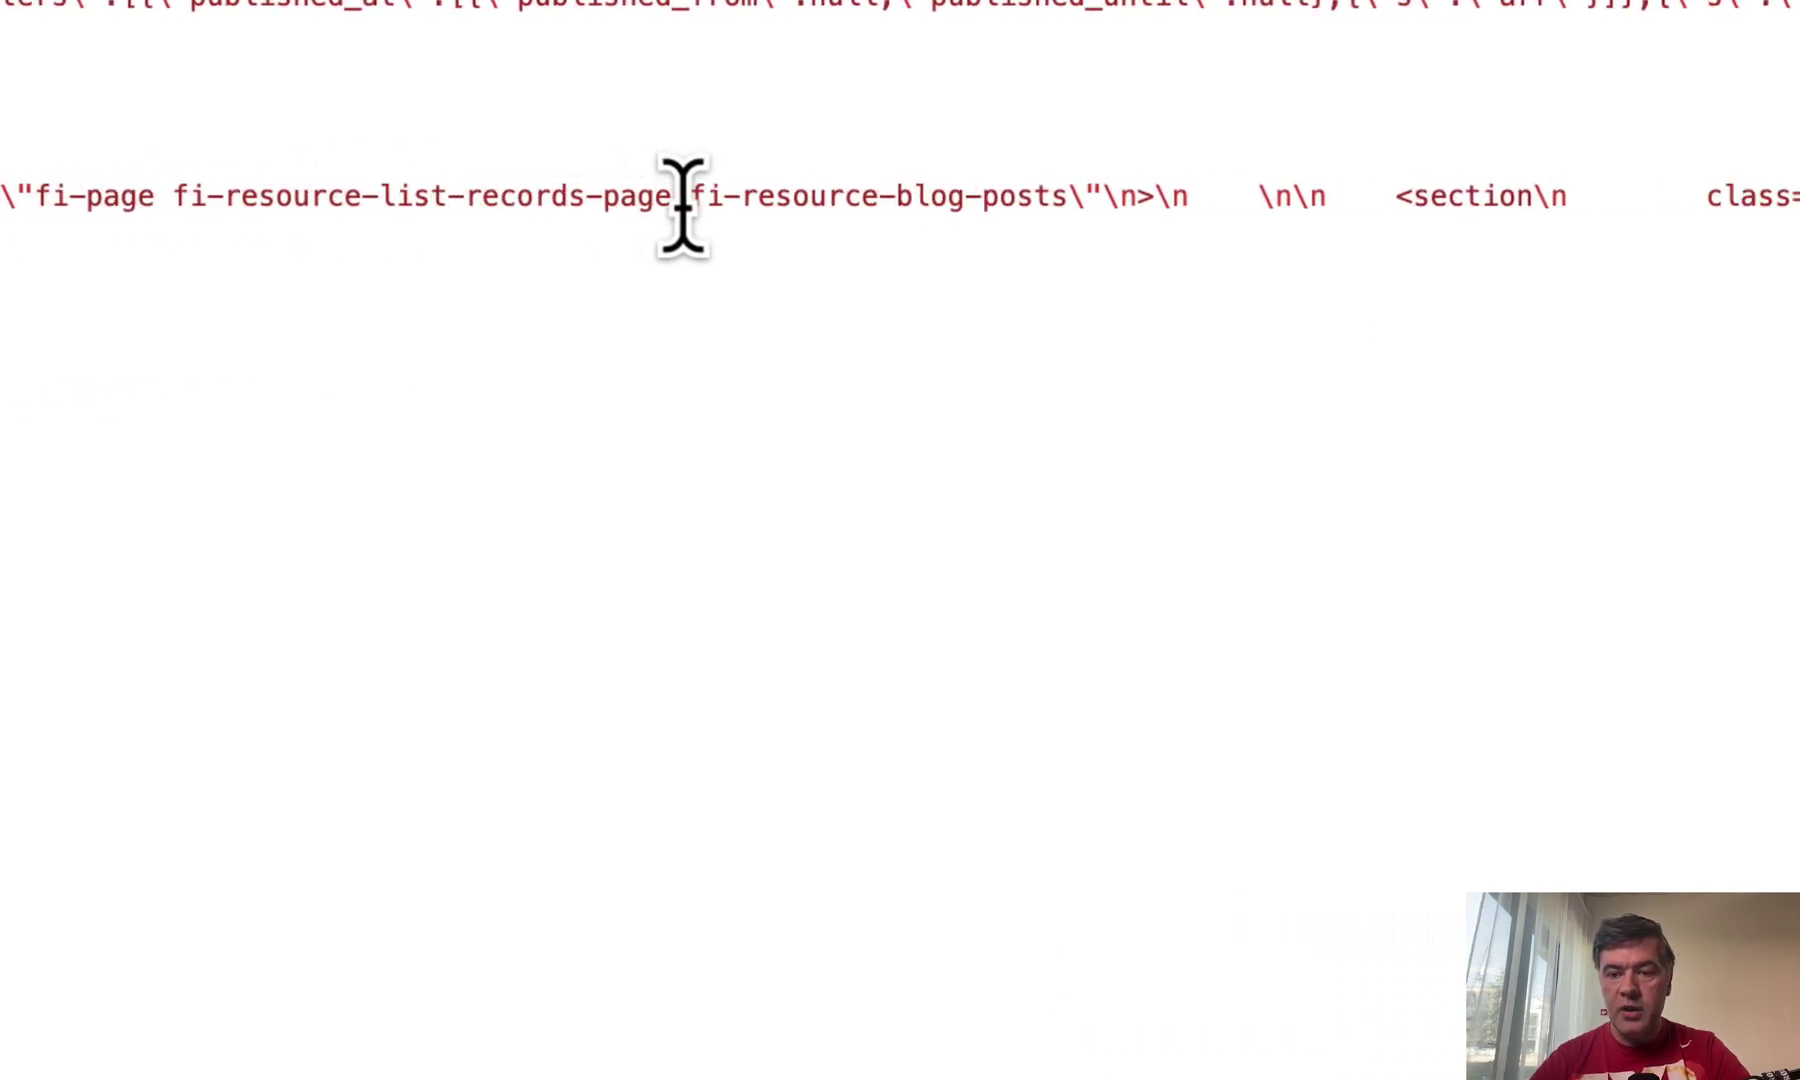
pyautogui.hscroll(10, 682, 205)
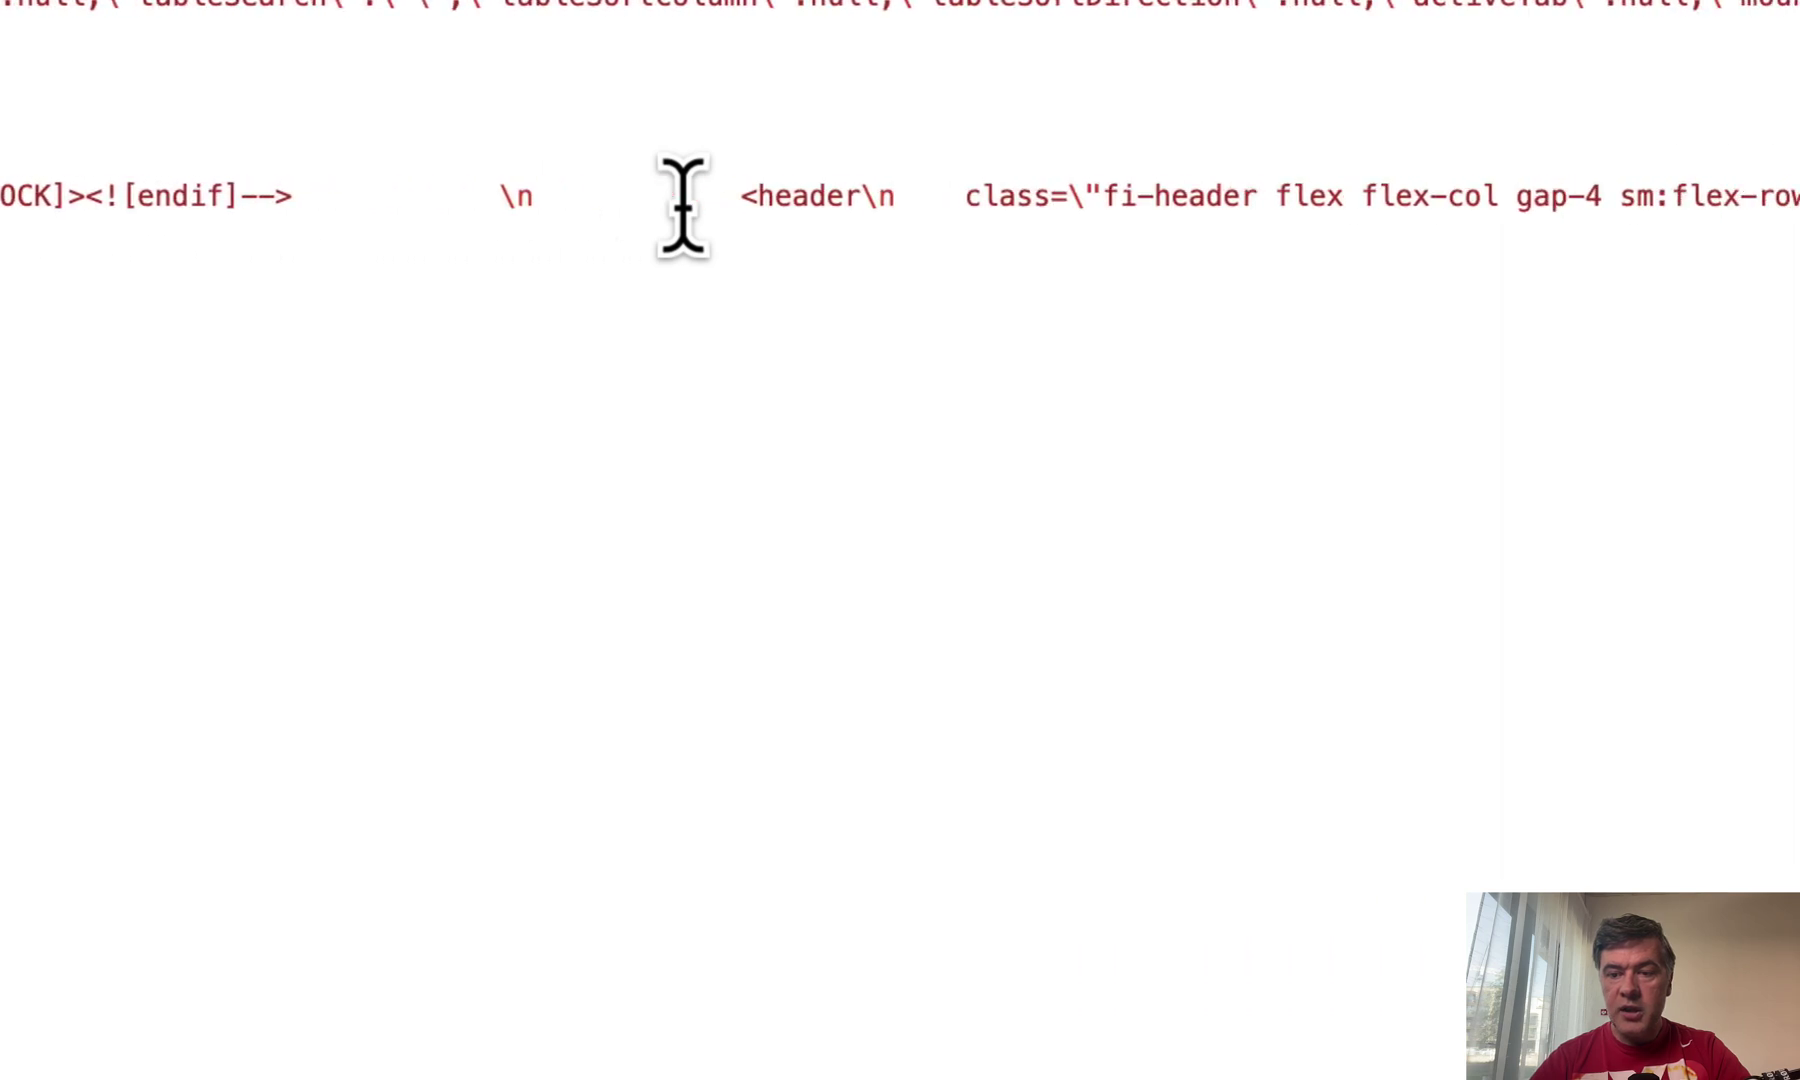
pyautogui.hscroll(8, 683, 206)
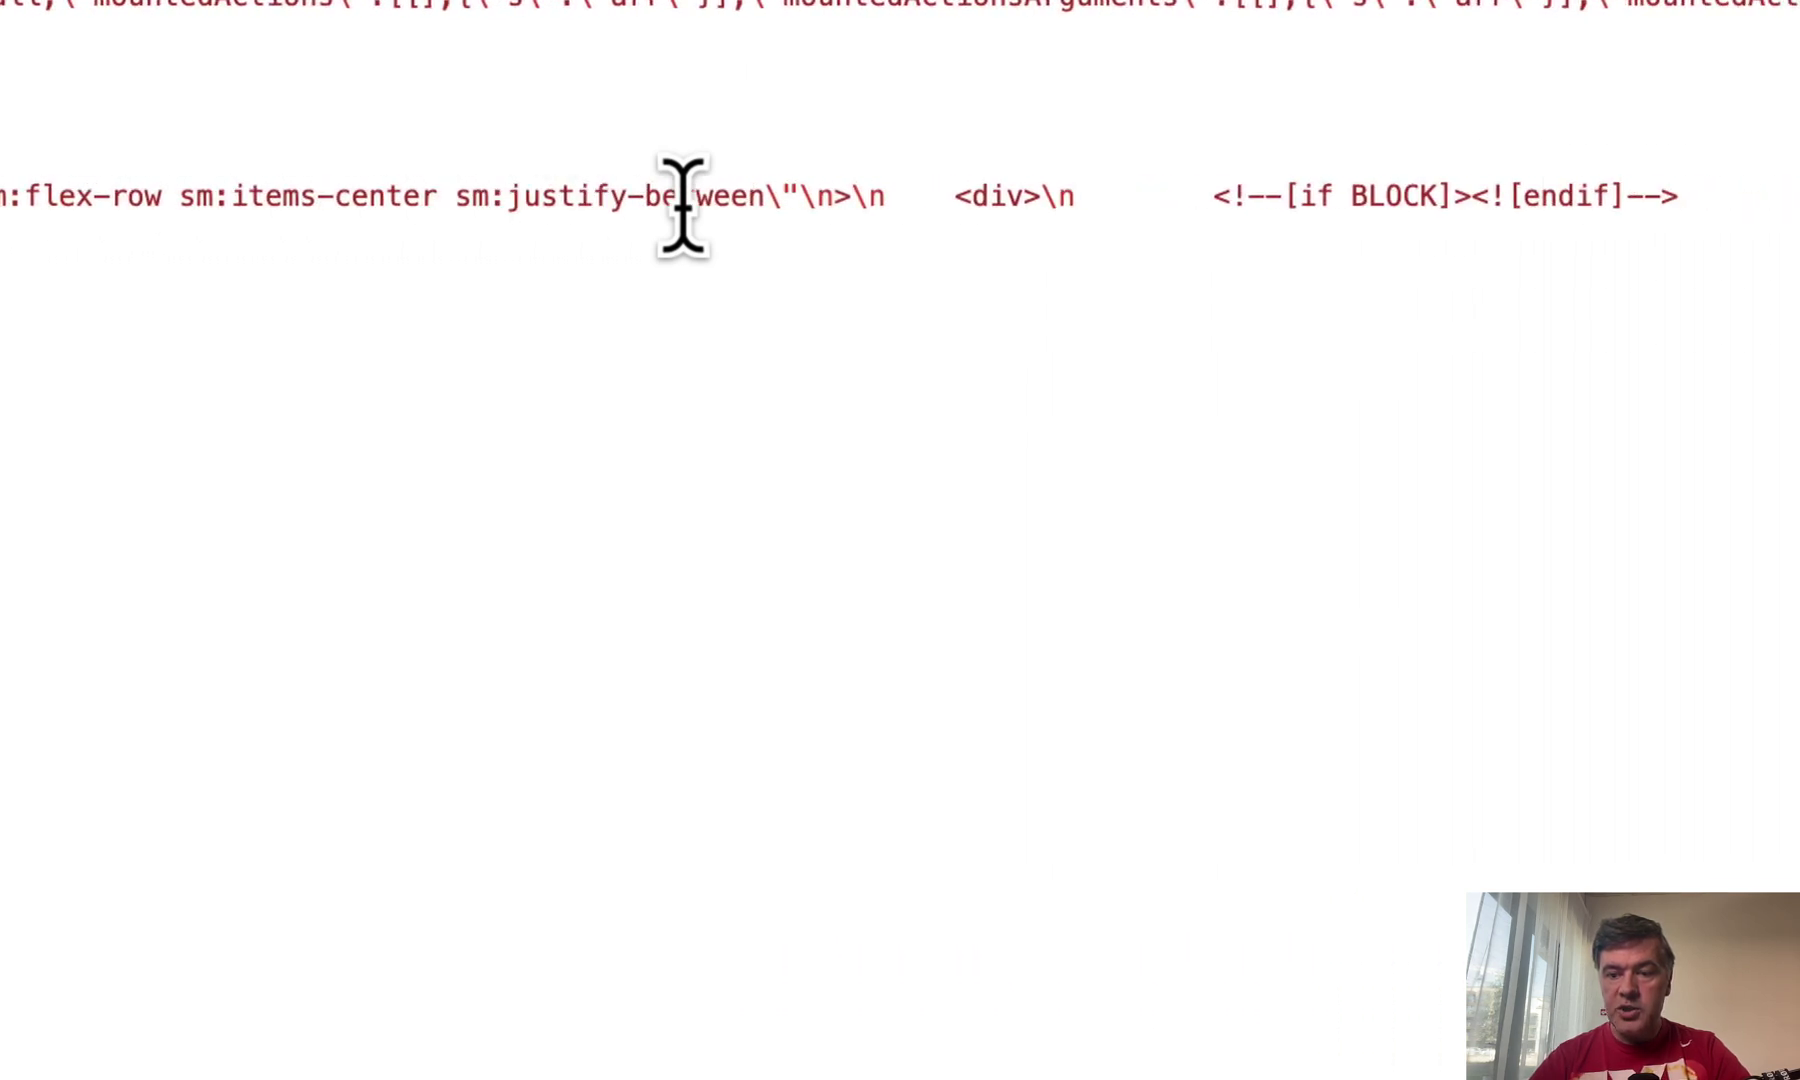
pyautogui.hscroll(9, 683, 206)
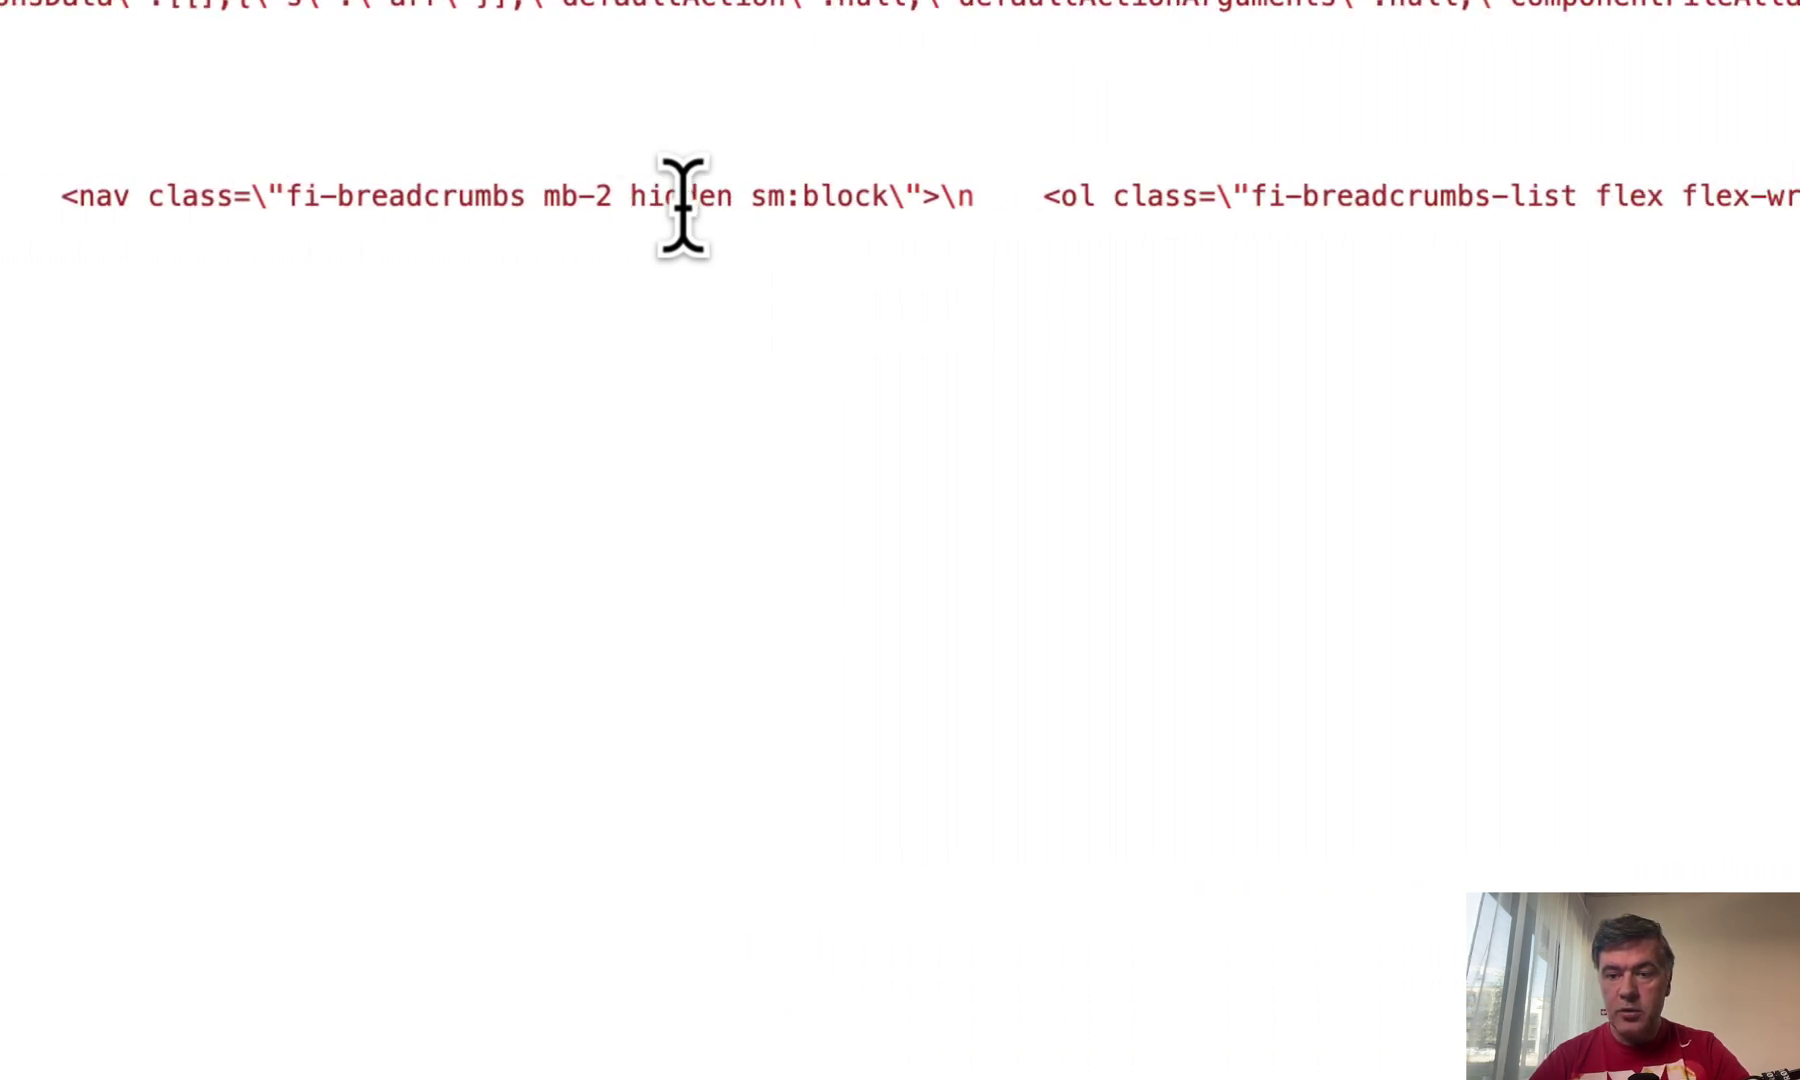
pyautogui.hscroll(9, 682, 206)
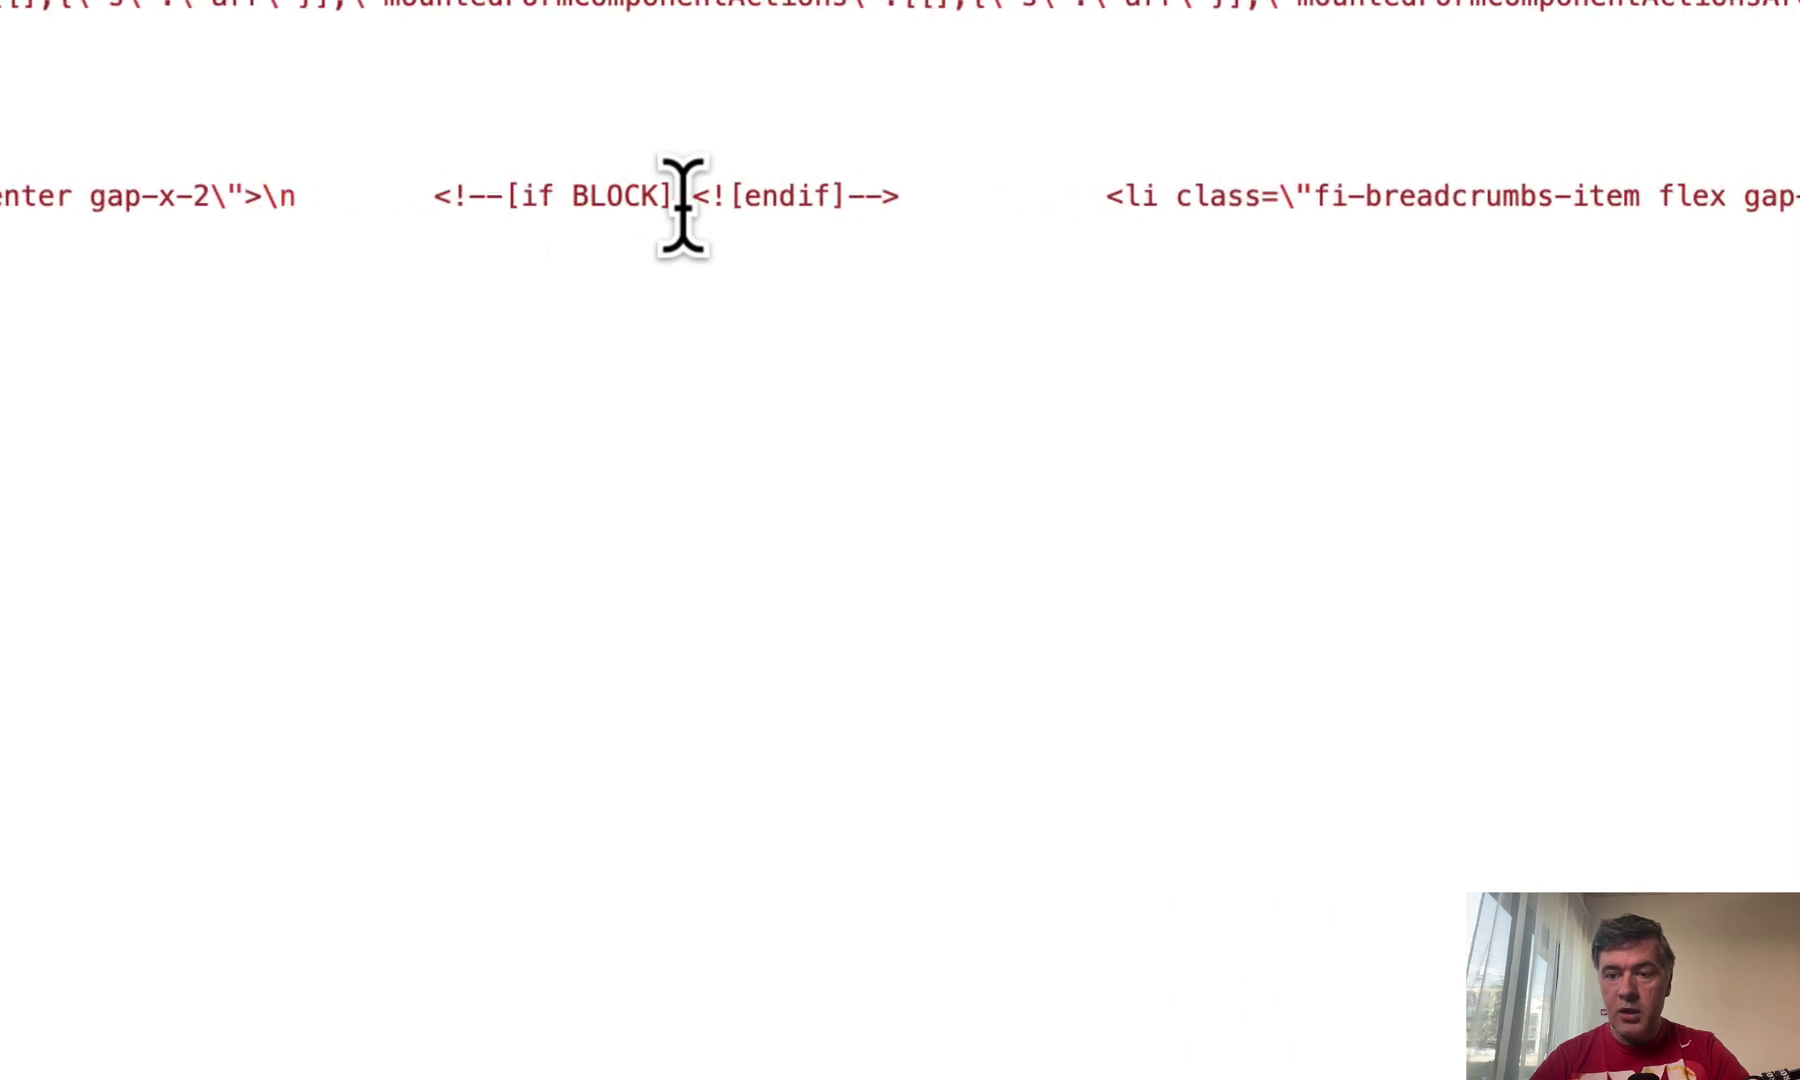
pyautogui.hscroll(8, 682, 206)
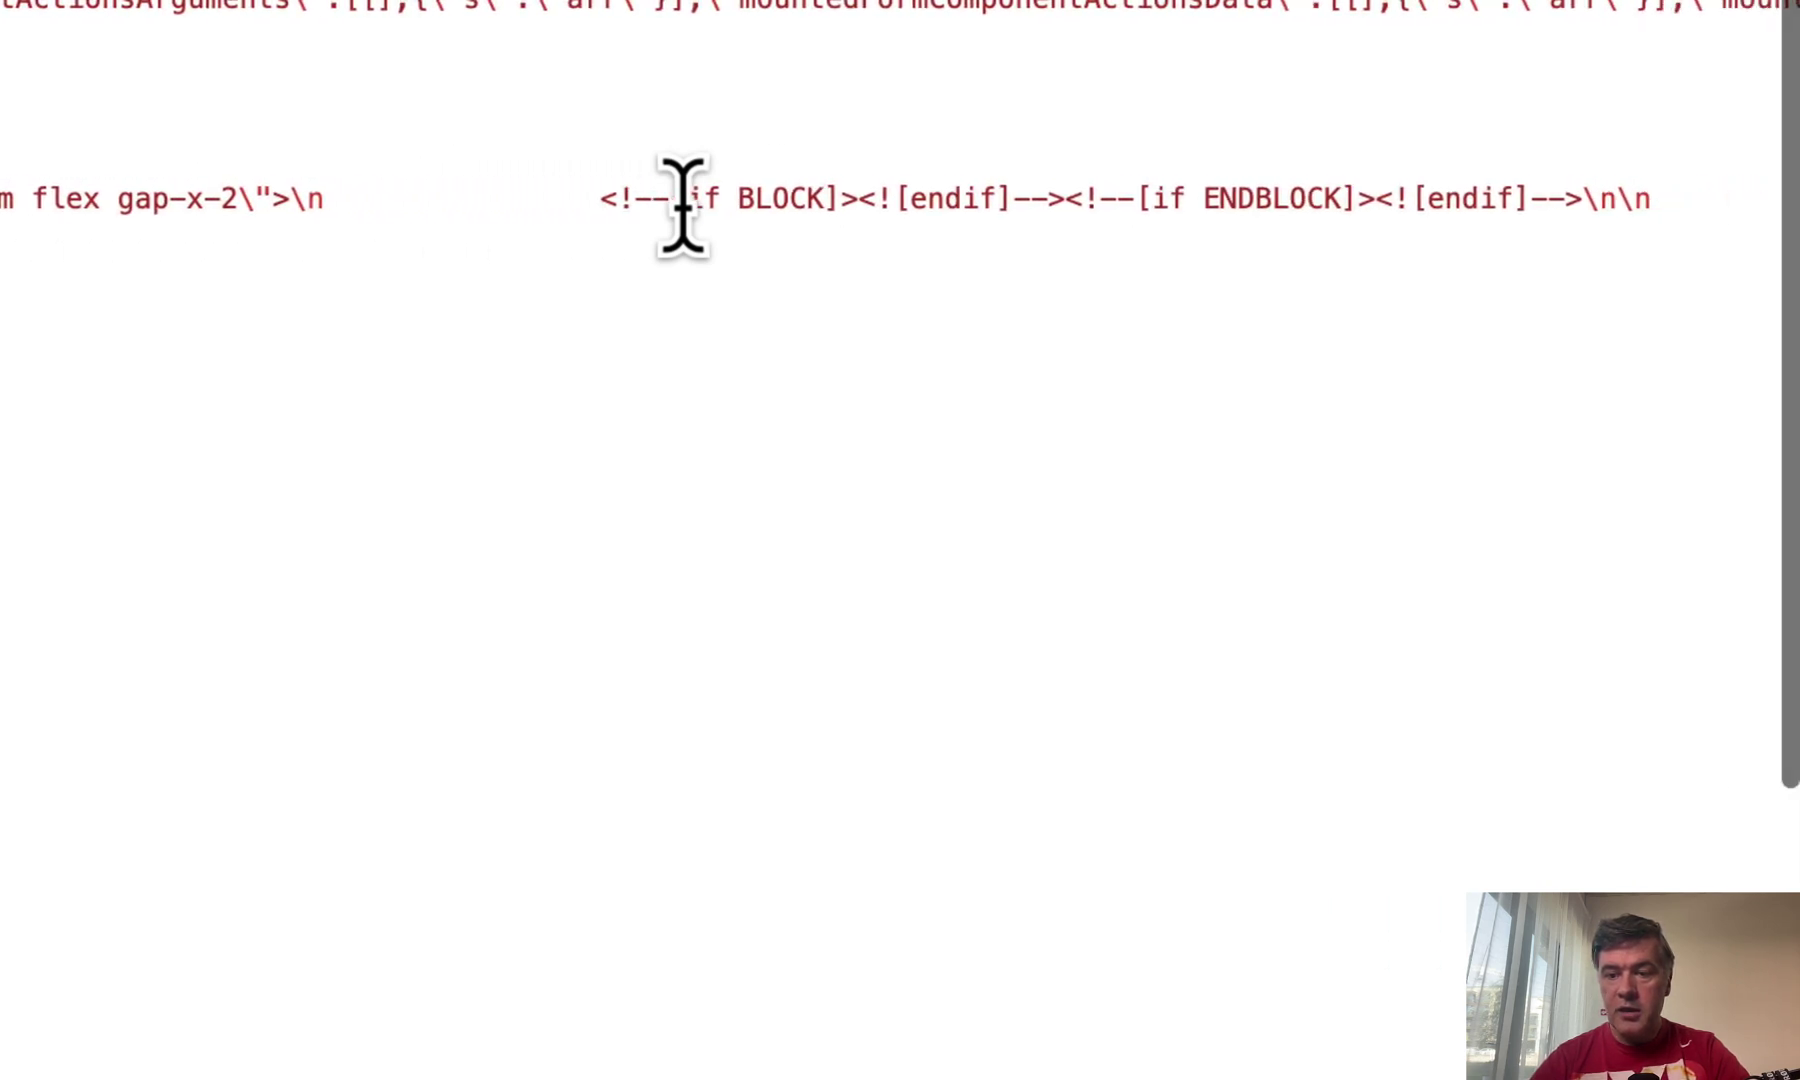
pyautogui.hscroll(9, 683, 206)
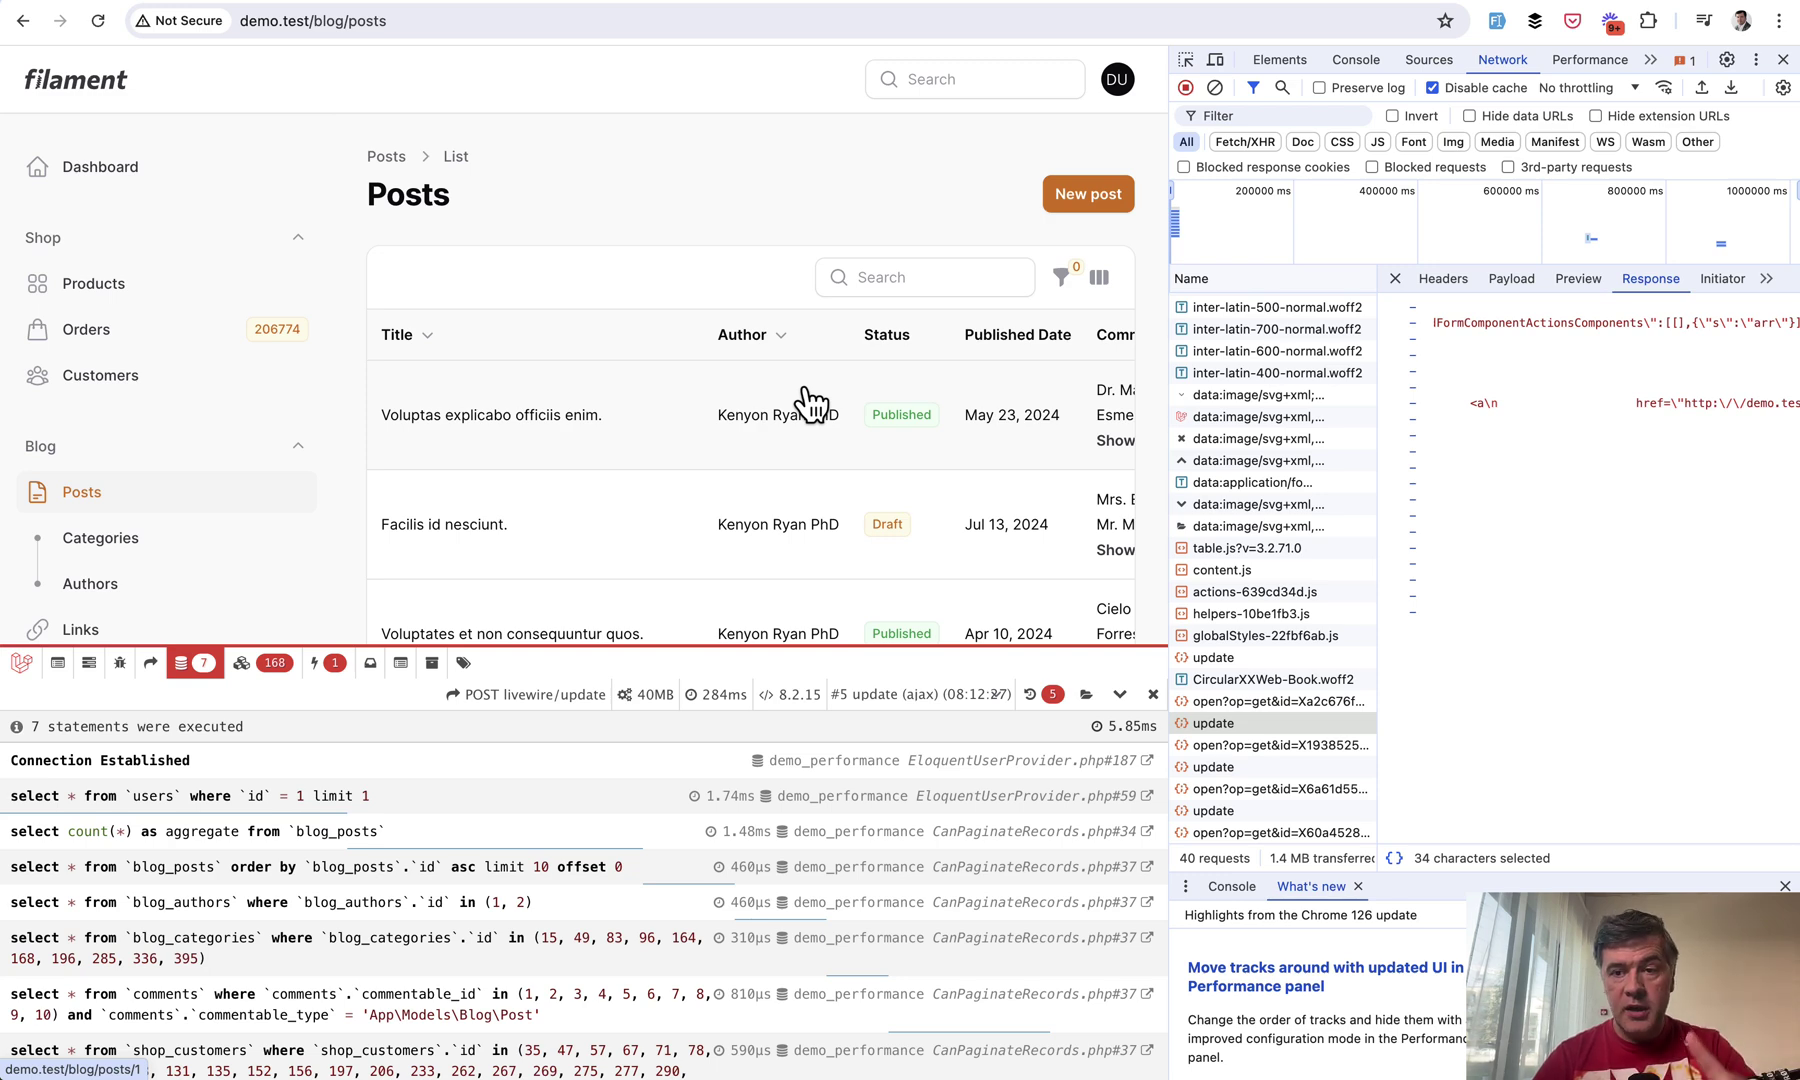
# Step: Throttle the network to Slow 3G and reopen the first post's delete confirmation
pyautogui.click(1573, 90)
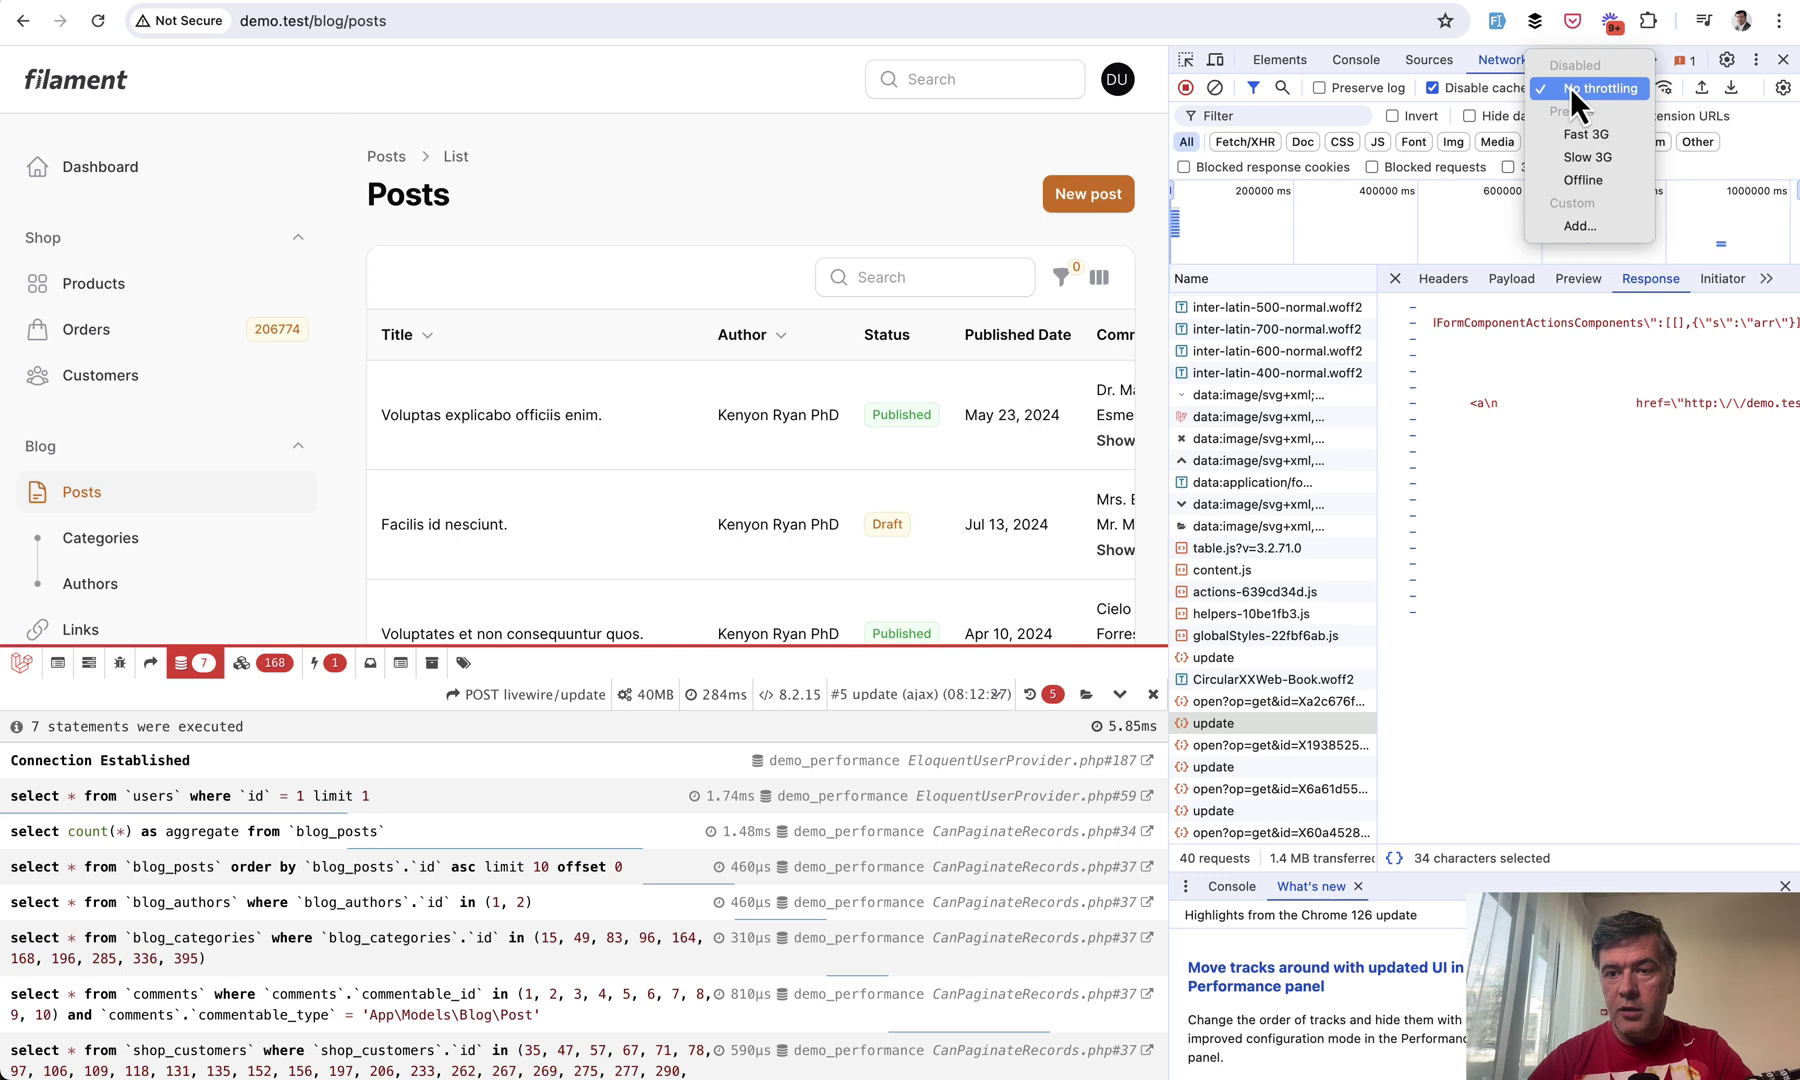
pyautogui.click(1570, 158)
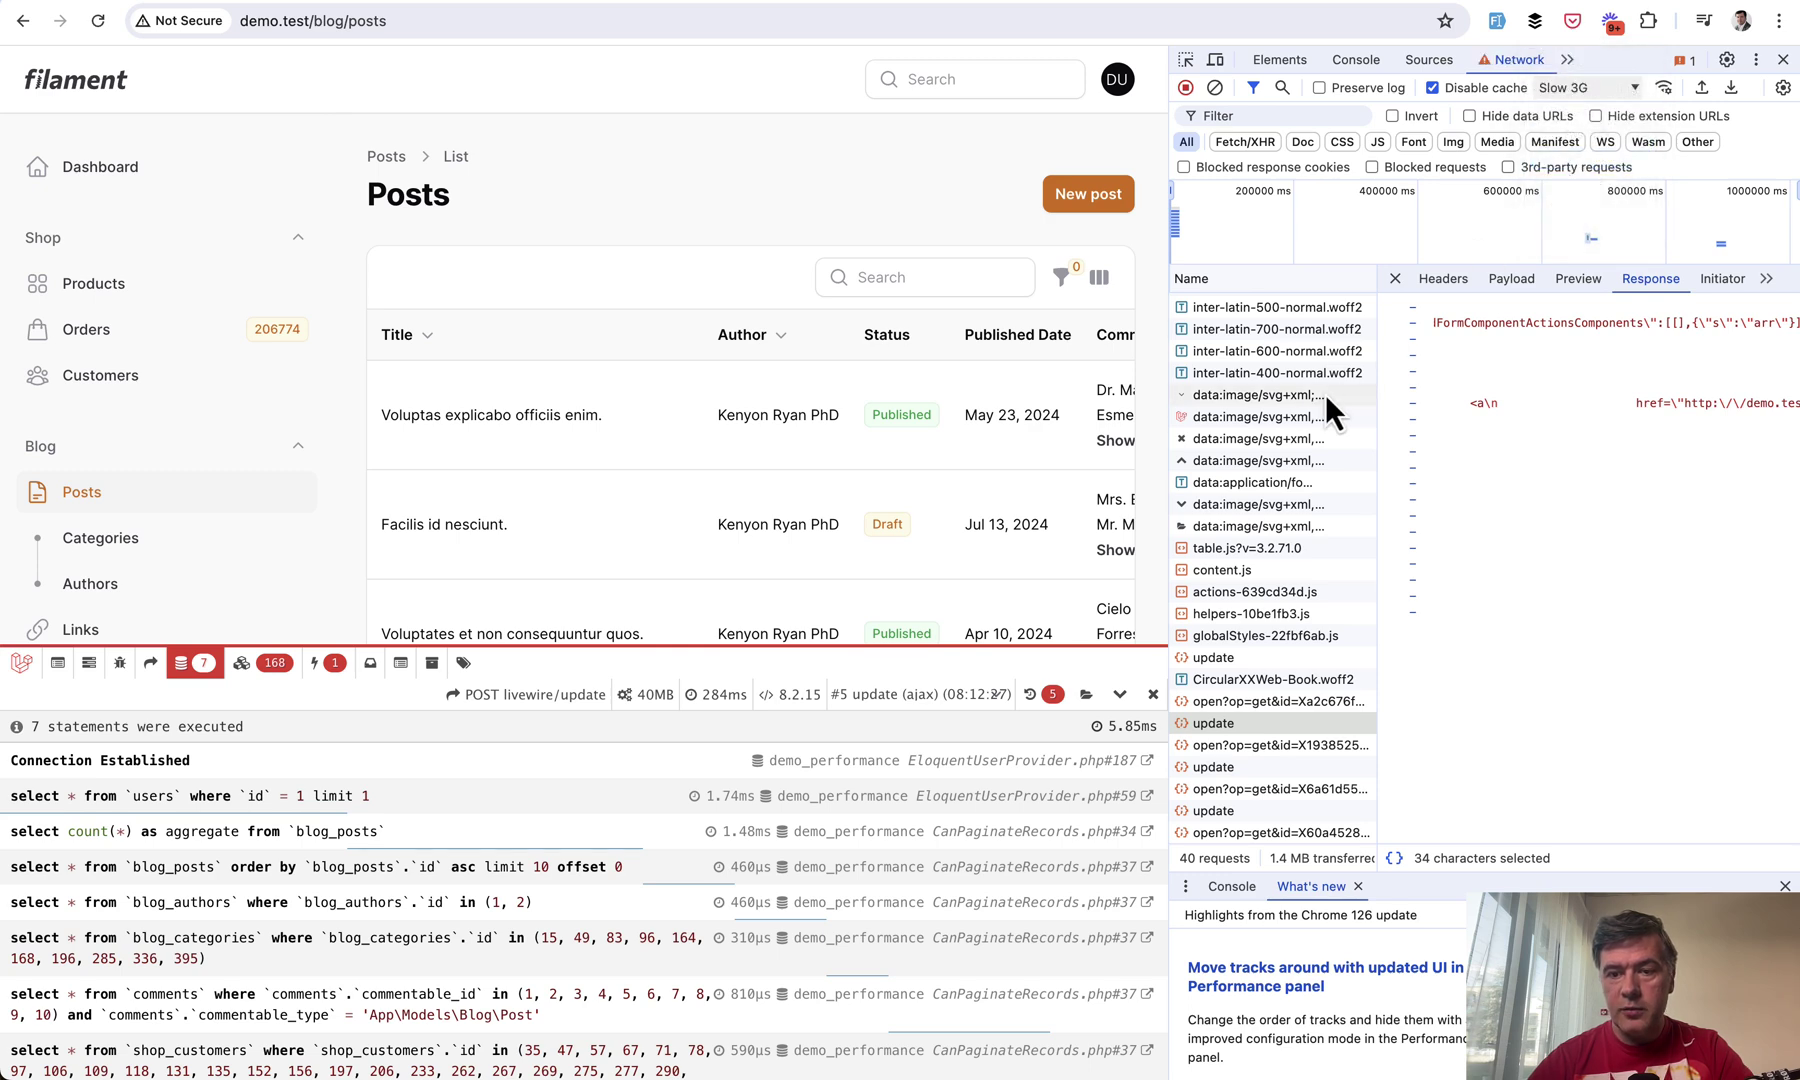
pyautogui.click(1395, 279)
pyautogui.hscroll(5, 705, 455)
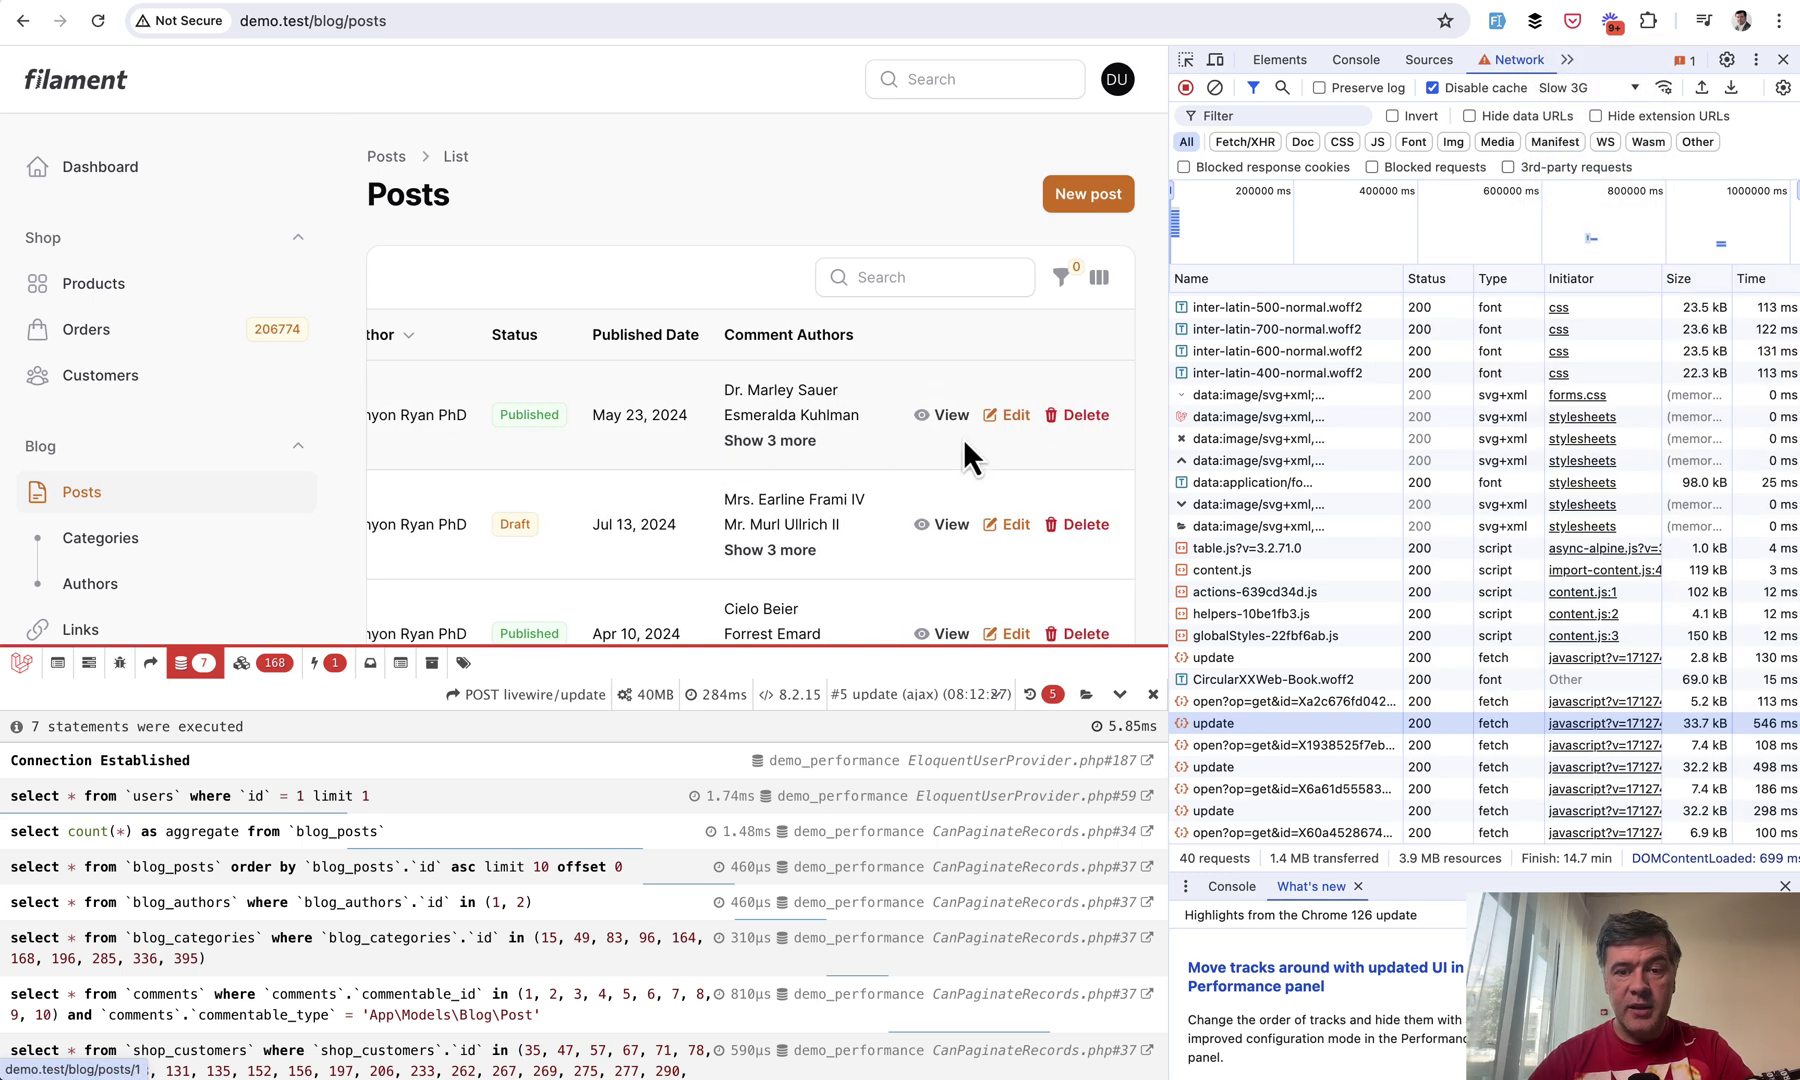
pyautogui.click(1095, 417)
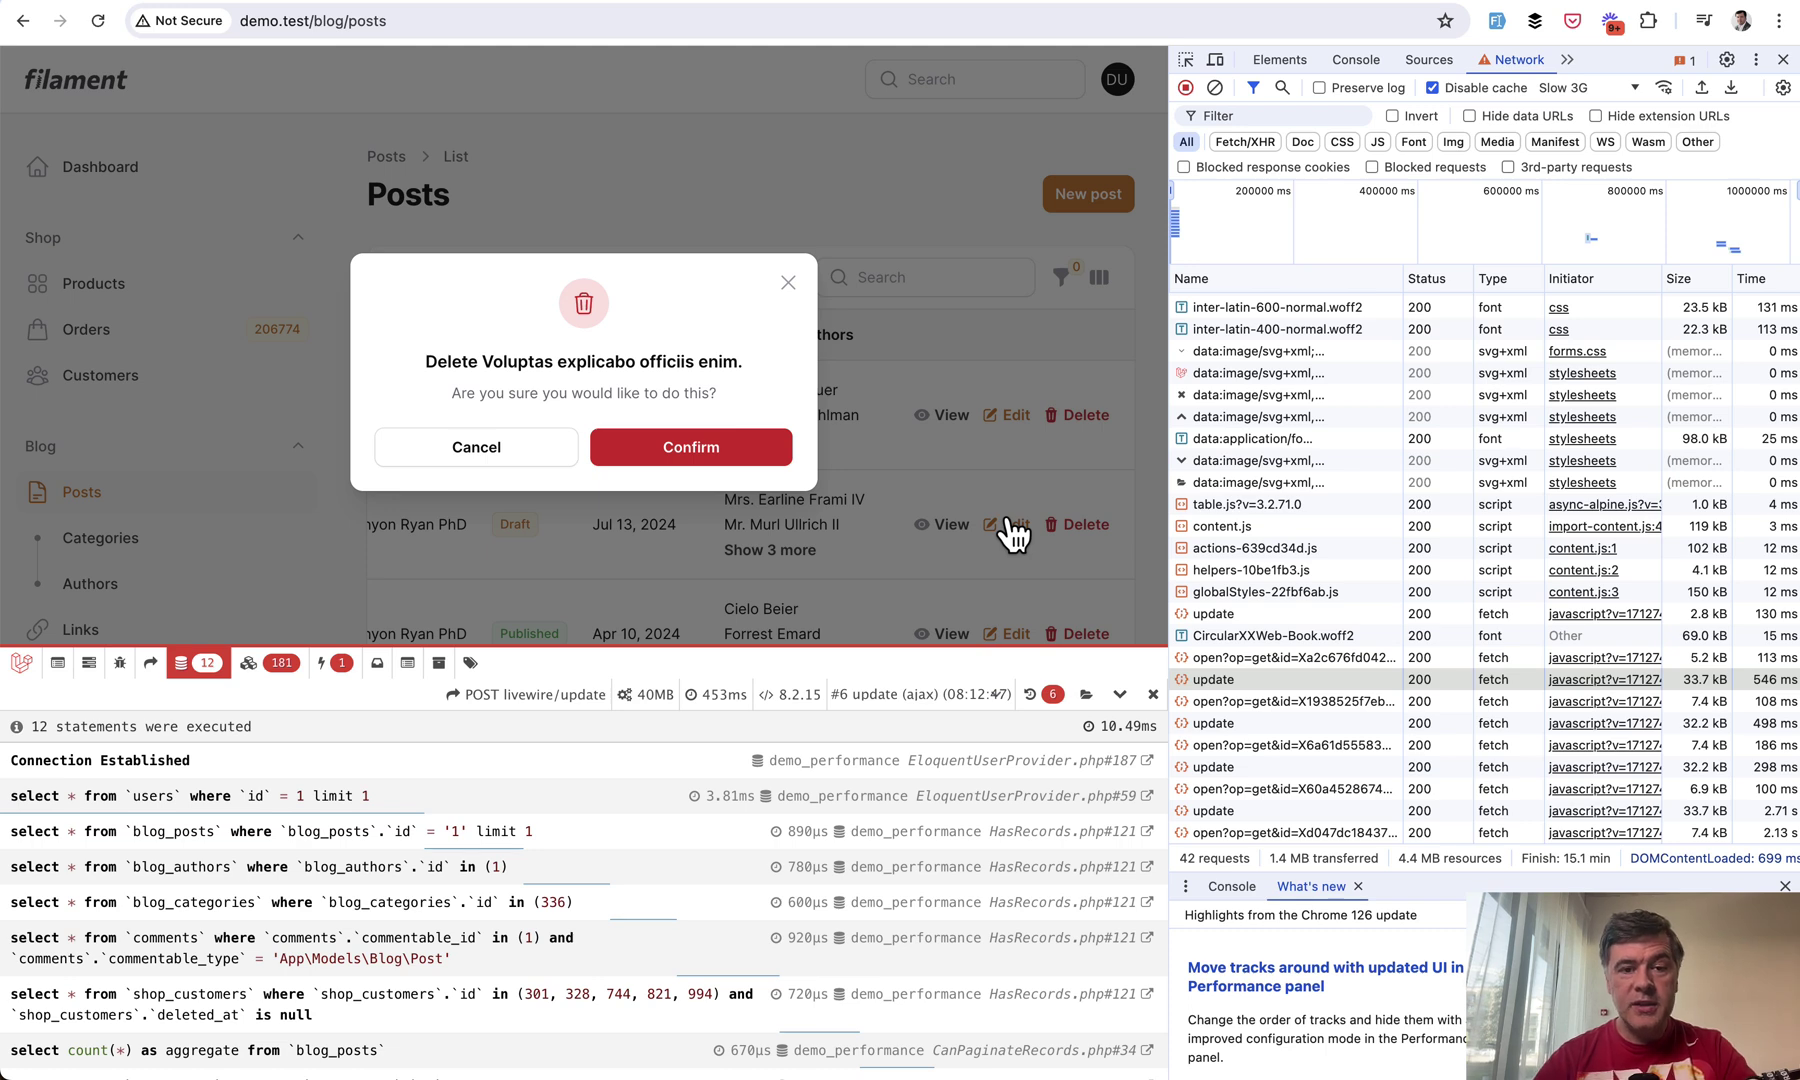
# Step: Cancel the delete confirmation and scroll the 83-post list with its 7 logged queries
pyautogui.click(501, 459)
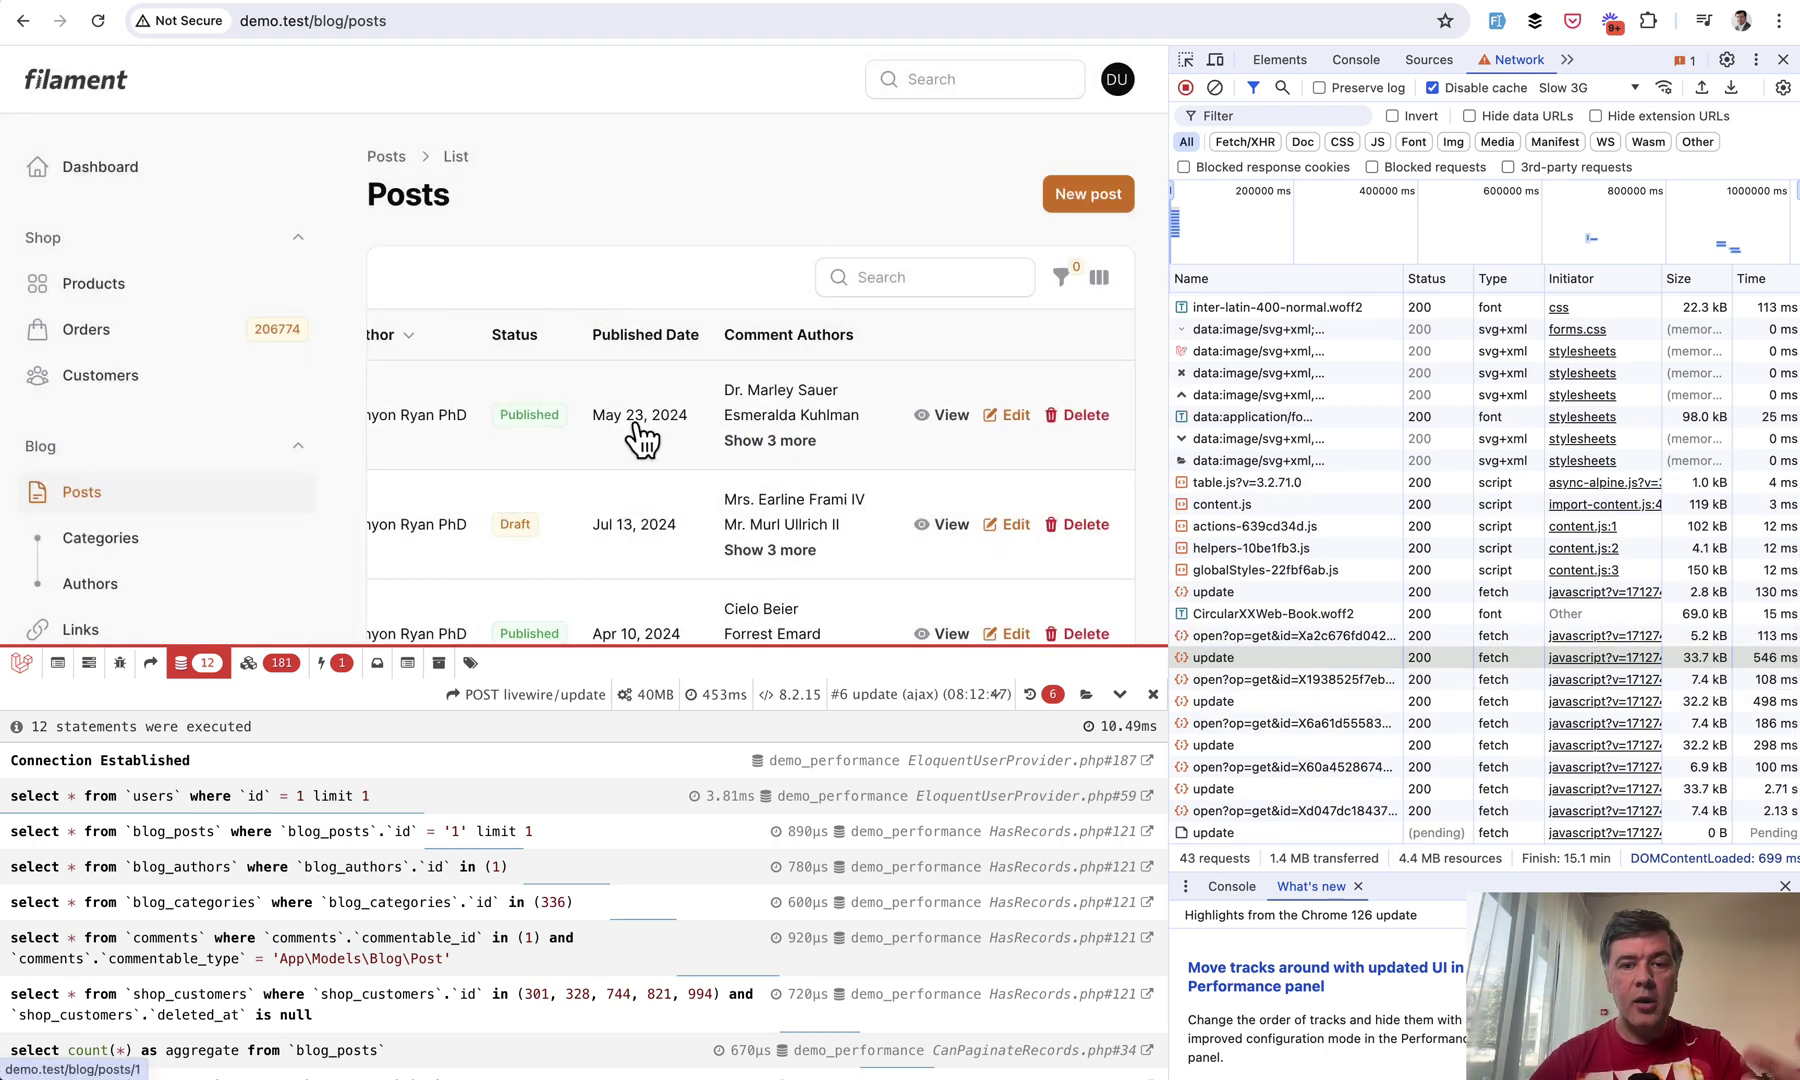
pyautogui.hscroll(-5, 641, 438)
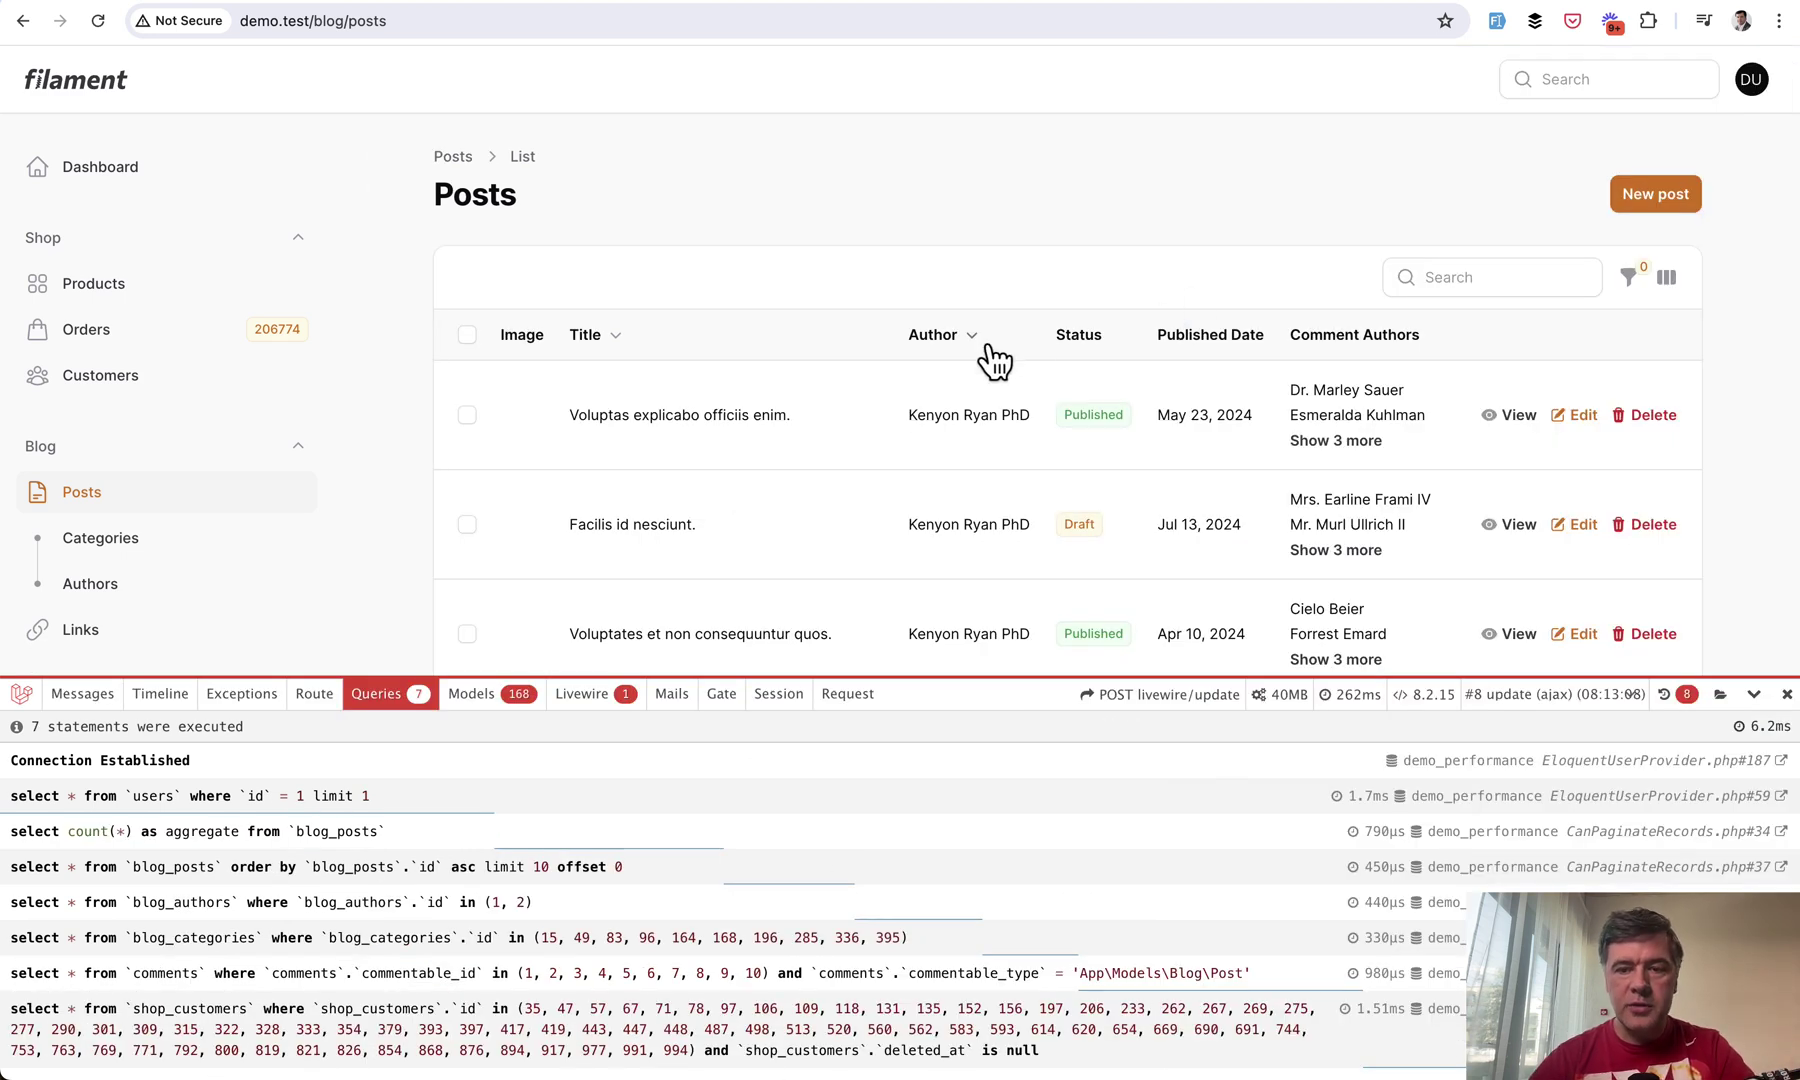
pyautogui.scroll(-3, 992, 360)
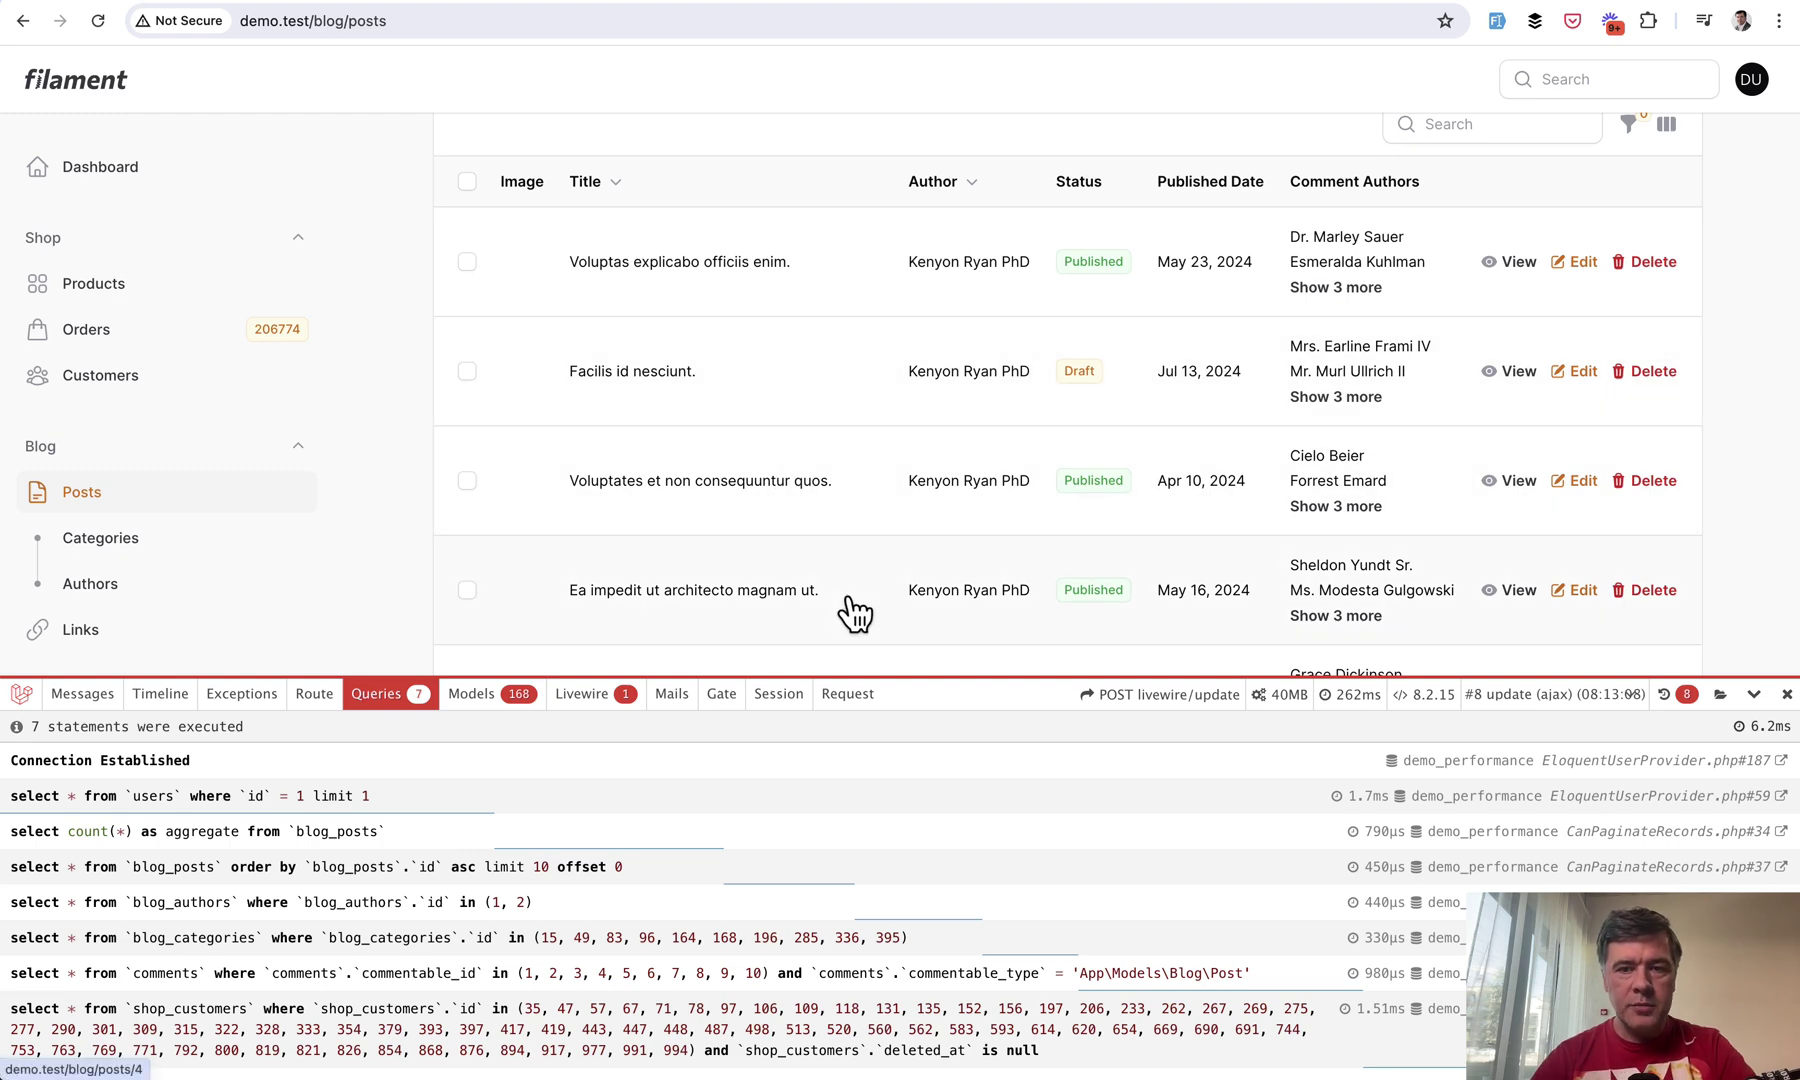
pyautogui.scroll(3, 848, 601)
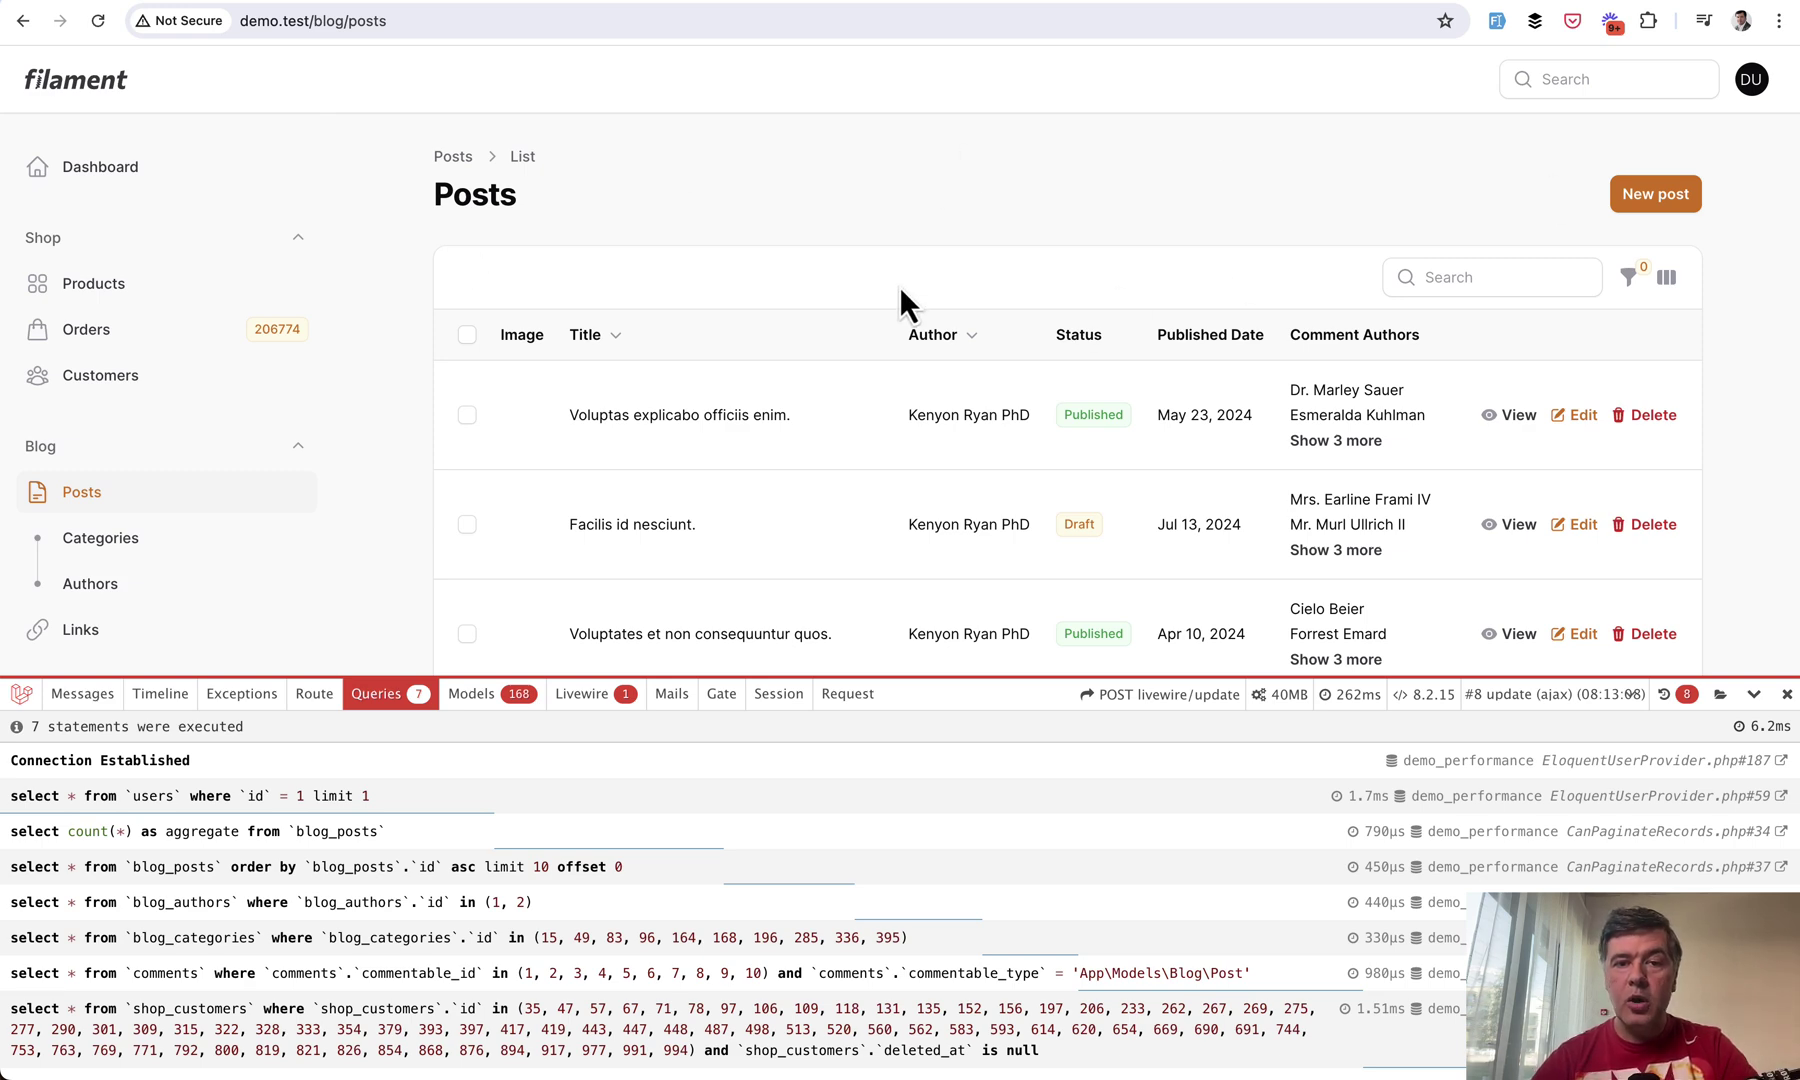
pyautogui.scroll(-10, 904, 300)
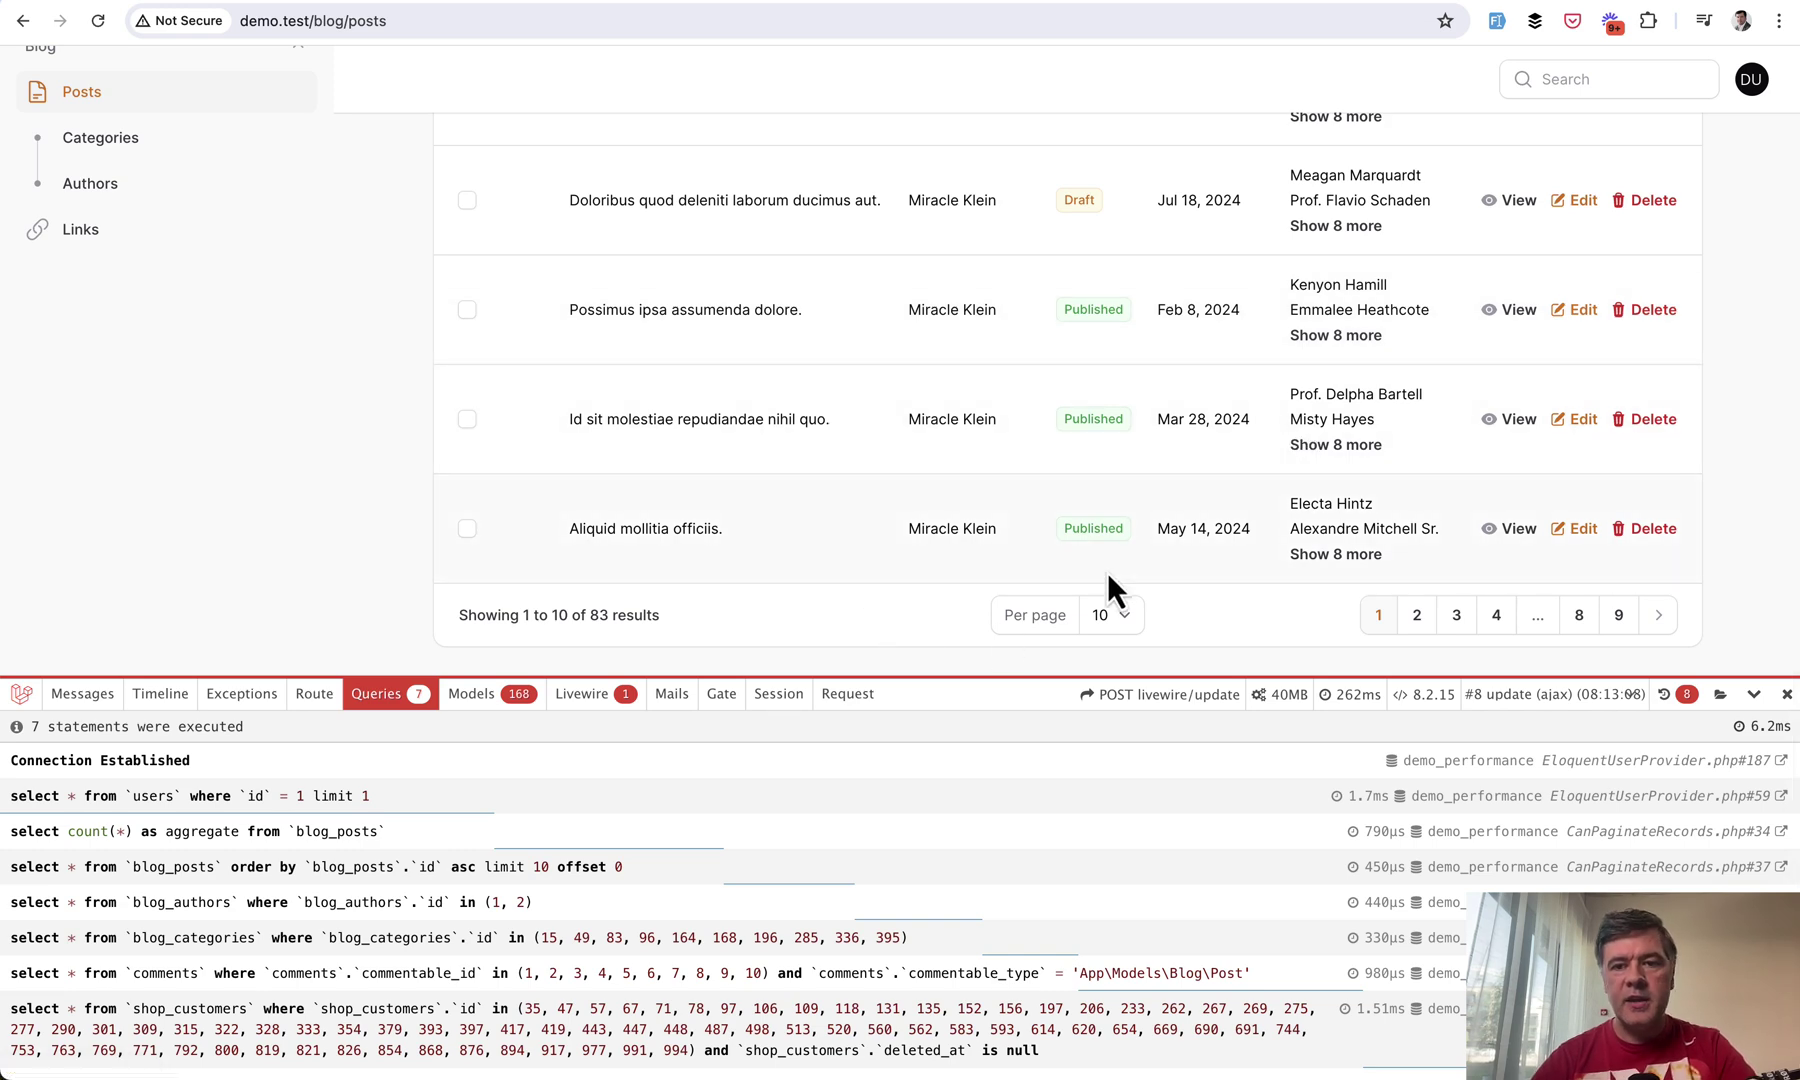
pyautogui.scroll(5, 1468, 489)
pyautogui.scroll(1, 1652, 371)
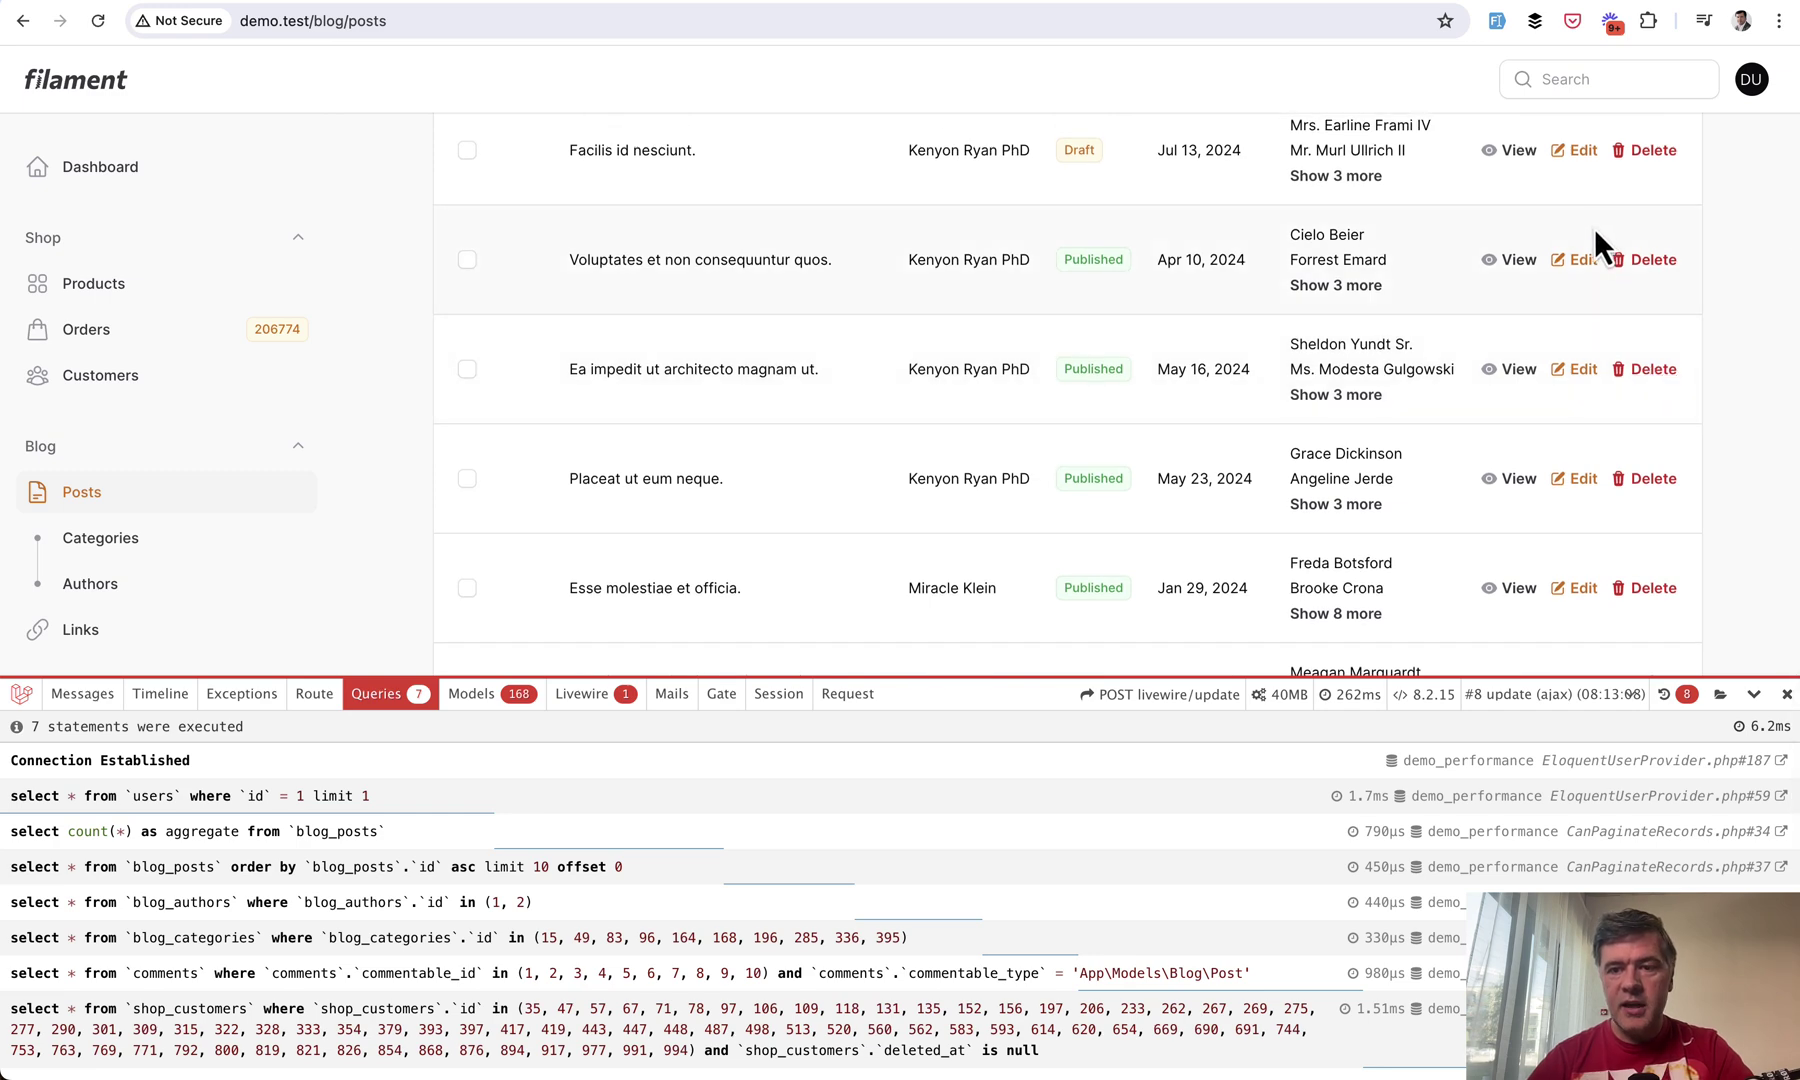
# Step: Open Customers, view the first customer's edit page, go back, and scroll the list
pyautogui.click(113, 378)
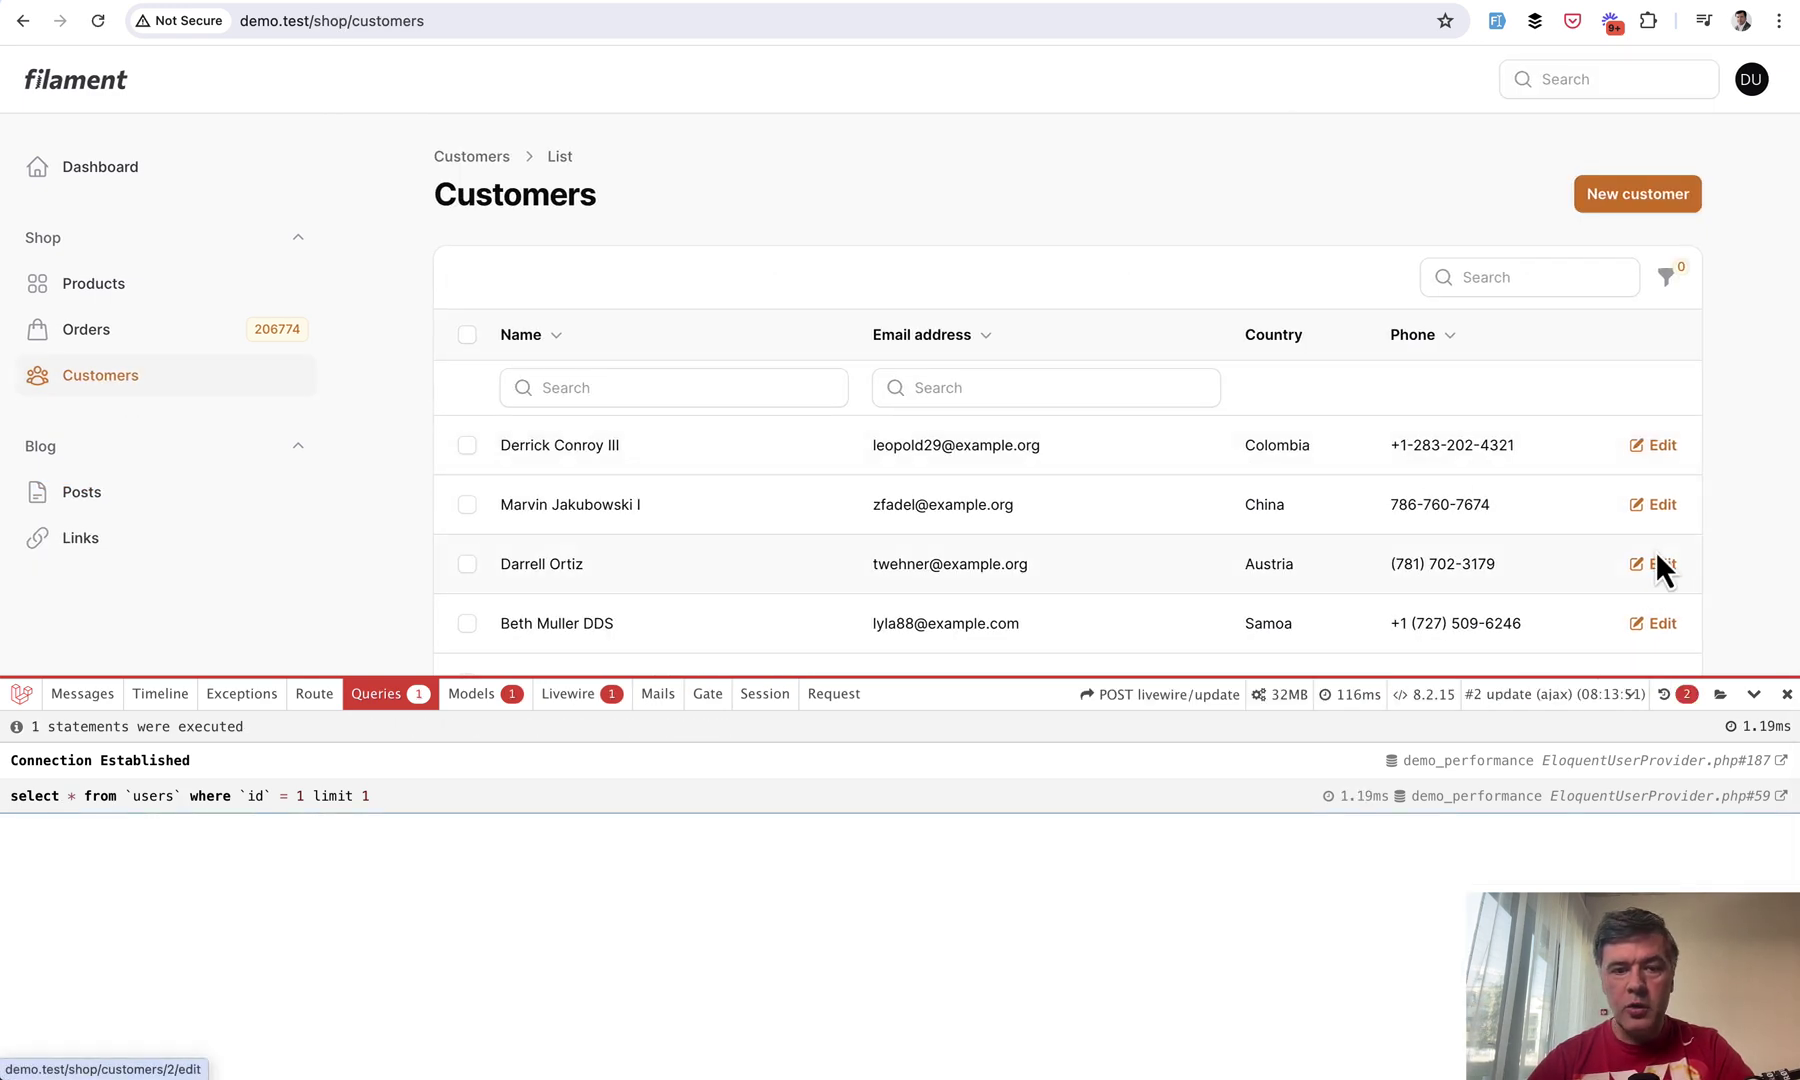
pyautogui.click(1664, 449)
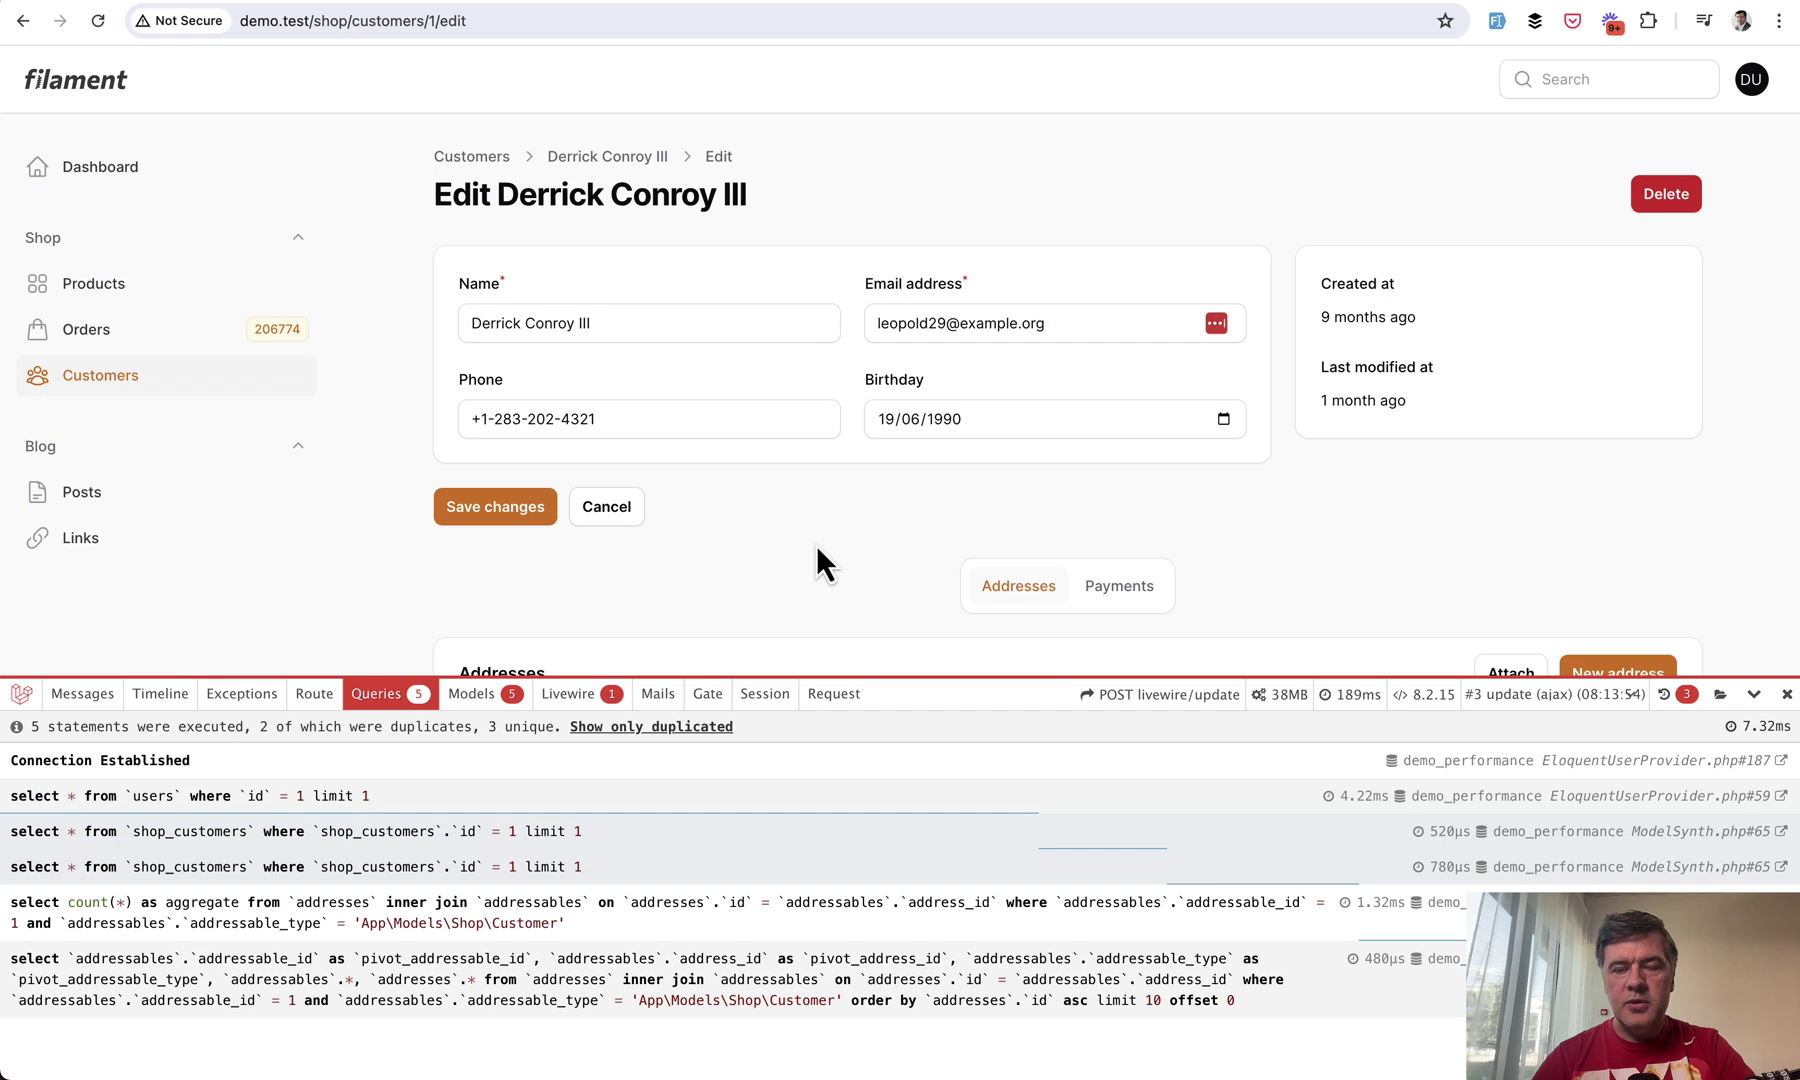
pyautogui.click(23, 20)
pyautogui.scroll(-3, 973, 575)
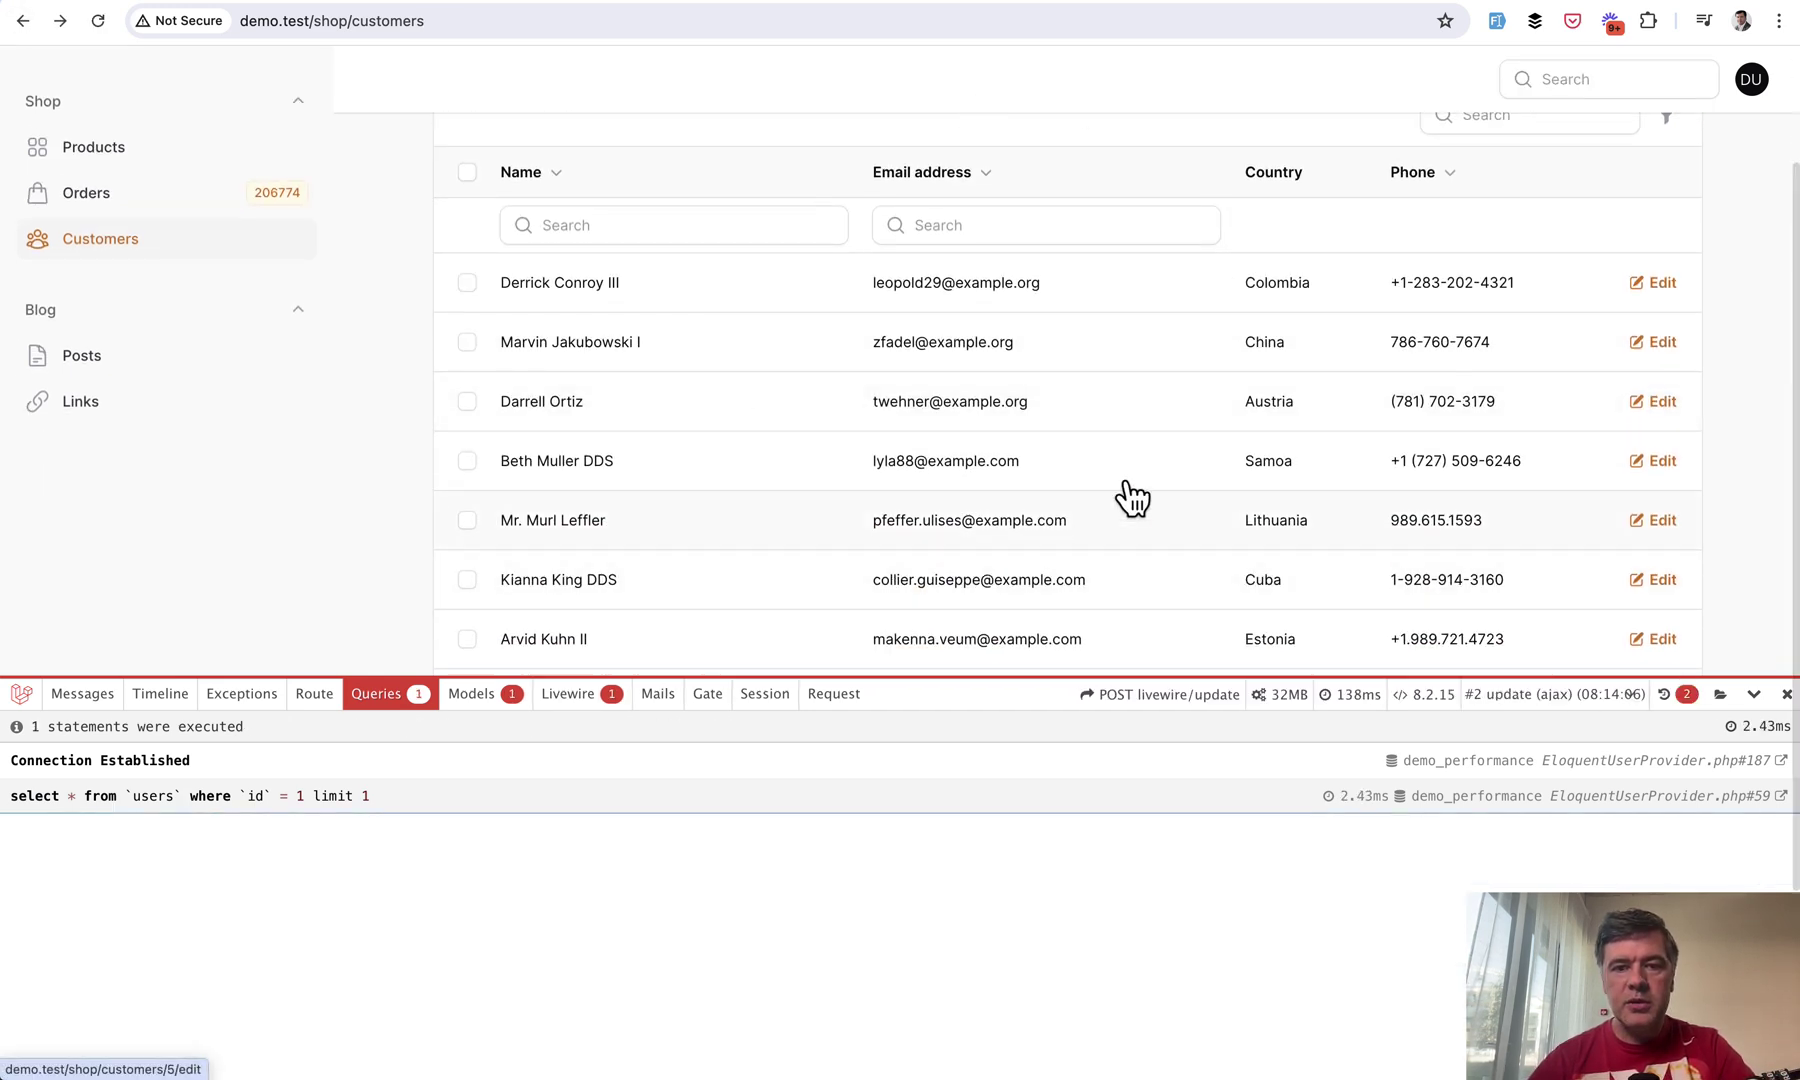
pyautogui.scroll(-1, 1177, 470)
pyautogui.scroll(-3, 1180, 469)
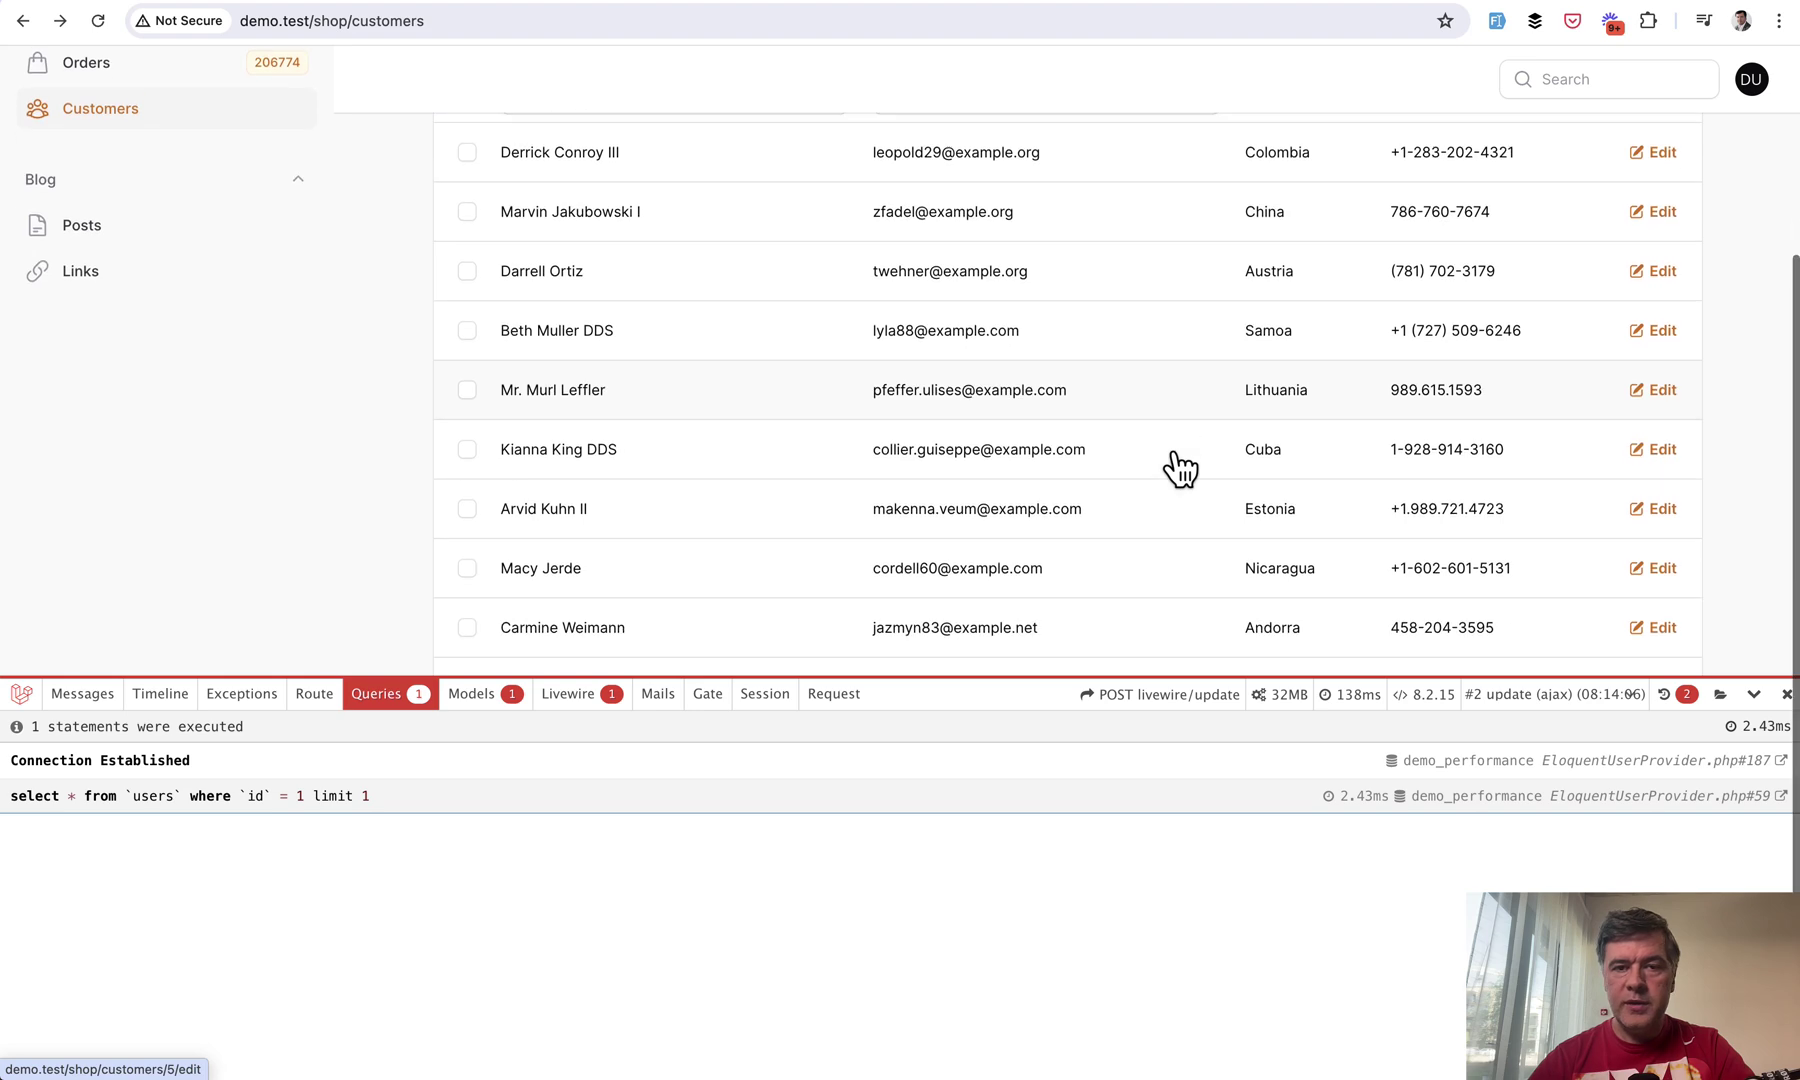
pyautogui.scroll(3, 1180, 468)
pyautogui.scroll(3, 1179, 469)
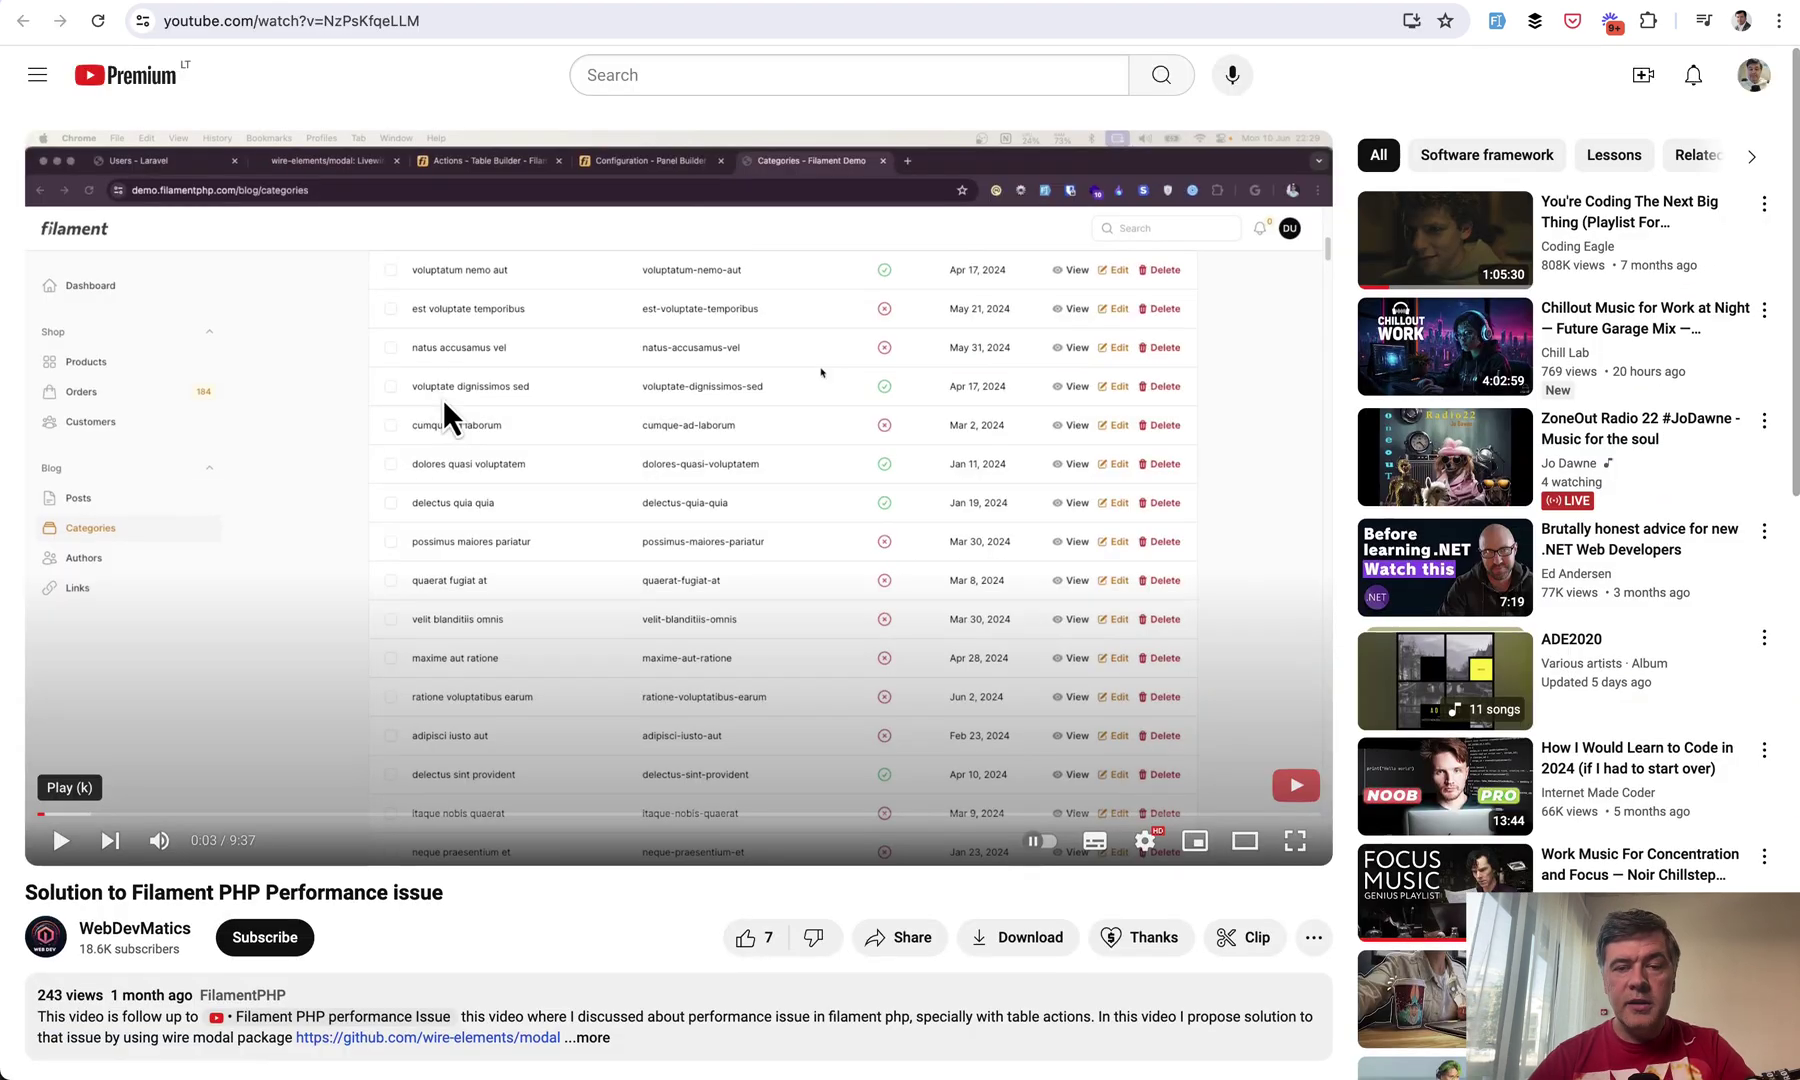
pyautogui.scroll(-3, 443, 399)
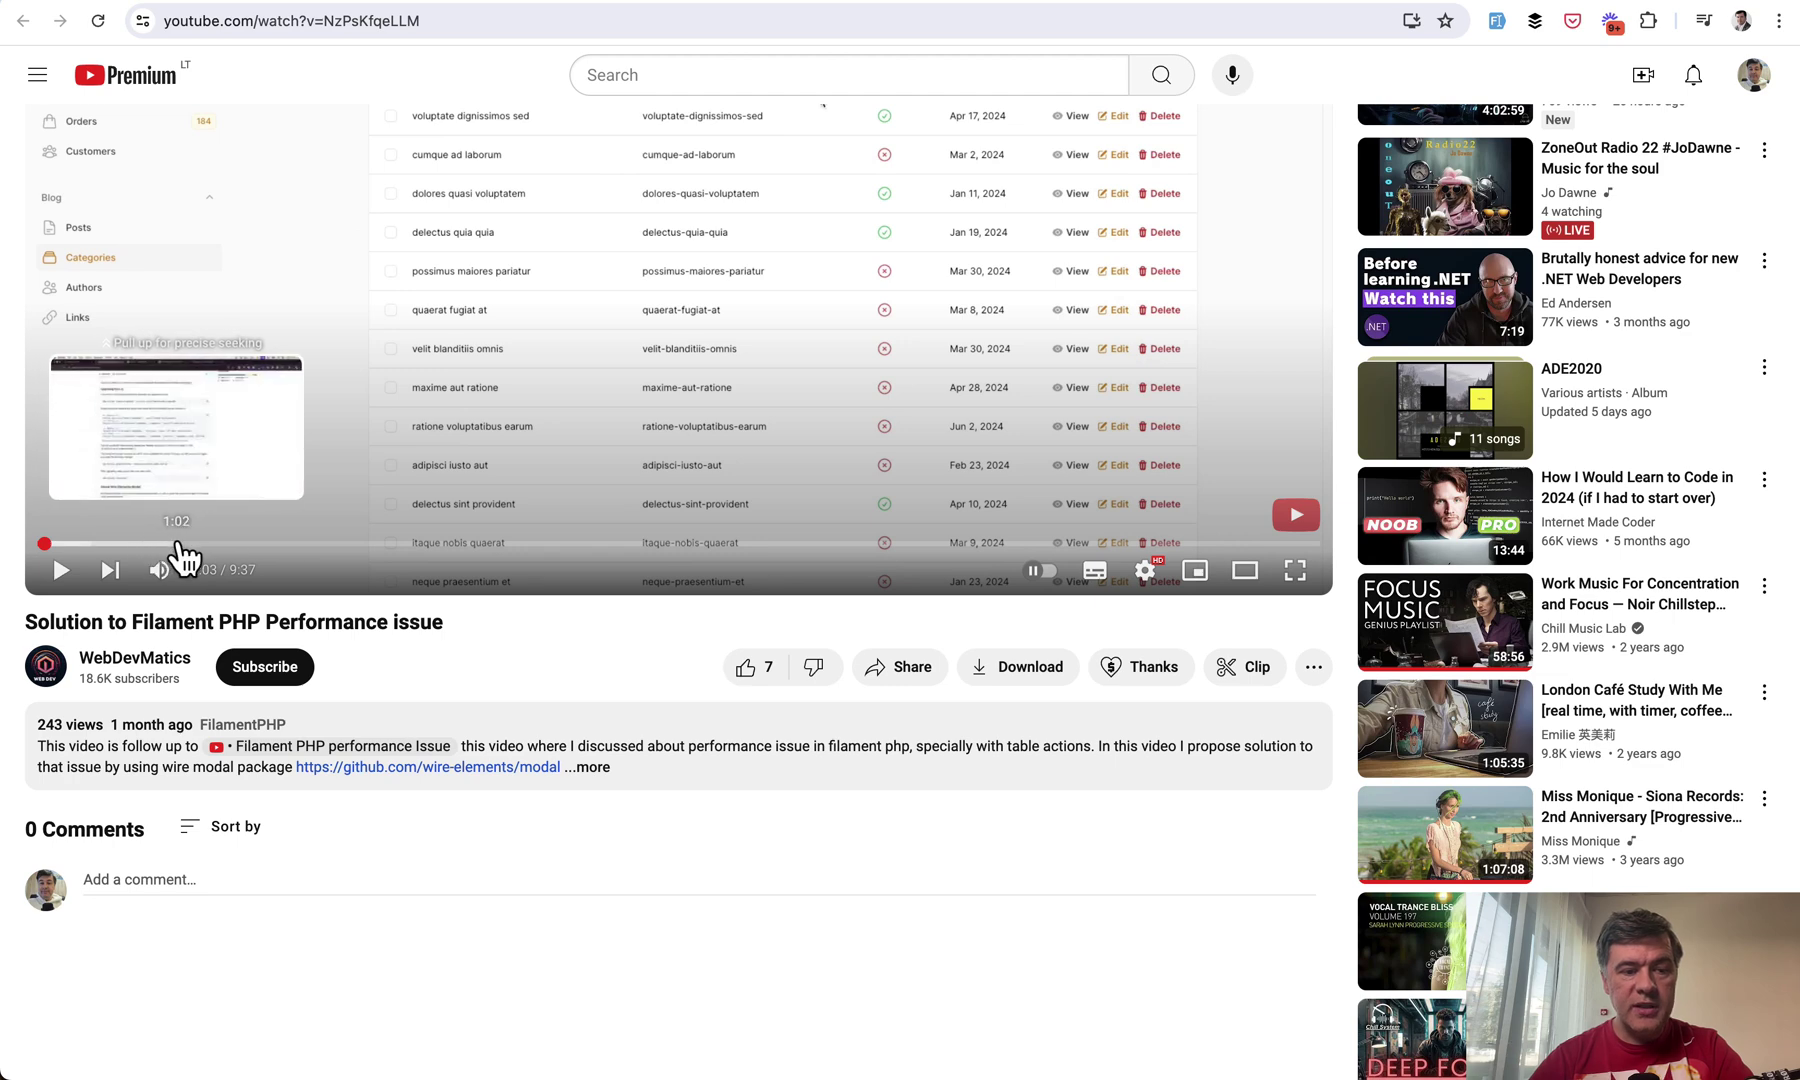
# Step: Seek the solution video ahead to about 0:53
pyautogui.click(156, 543)
pyautogui.scroll(2, 113, 503)
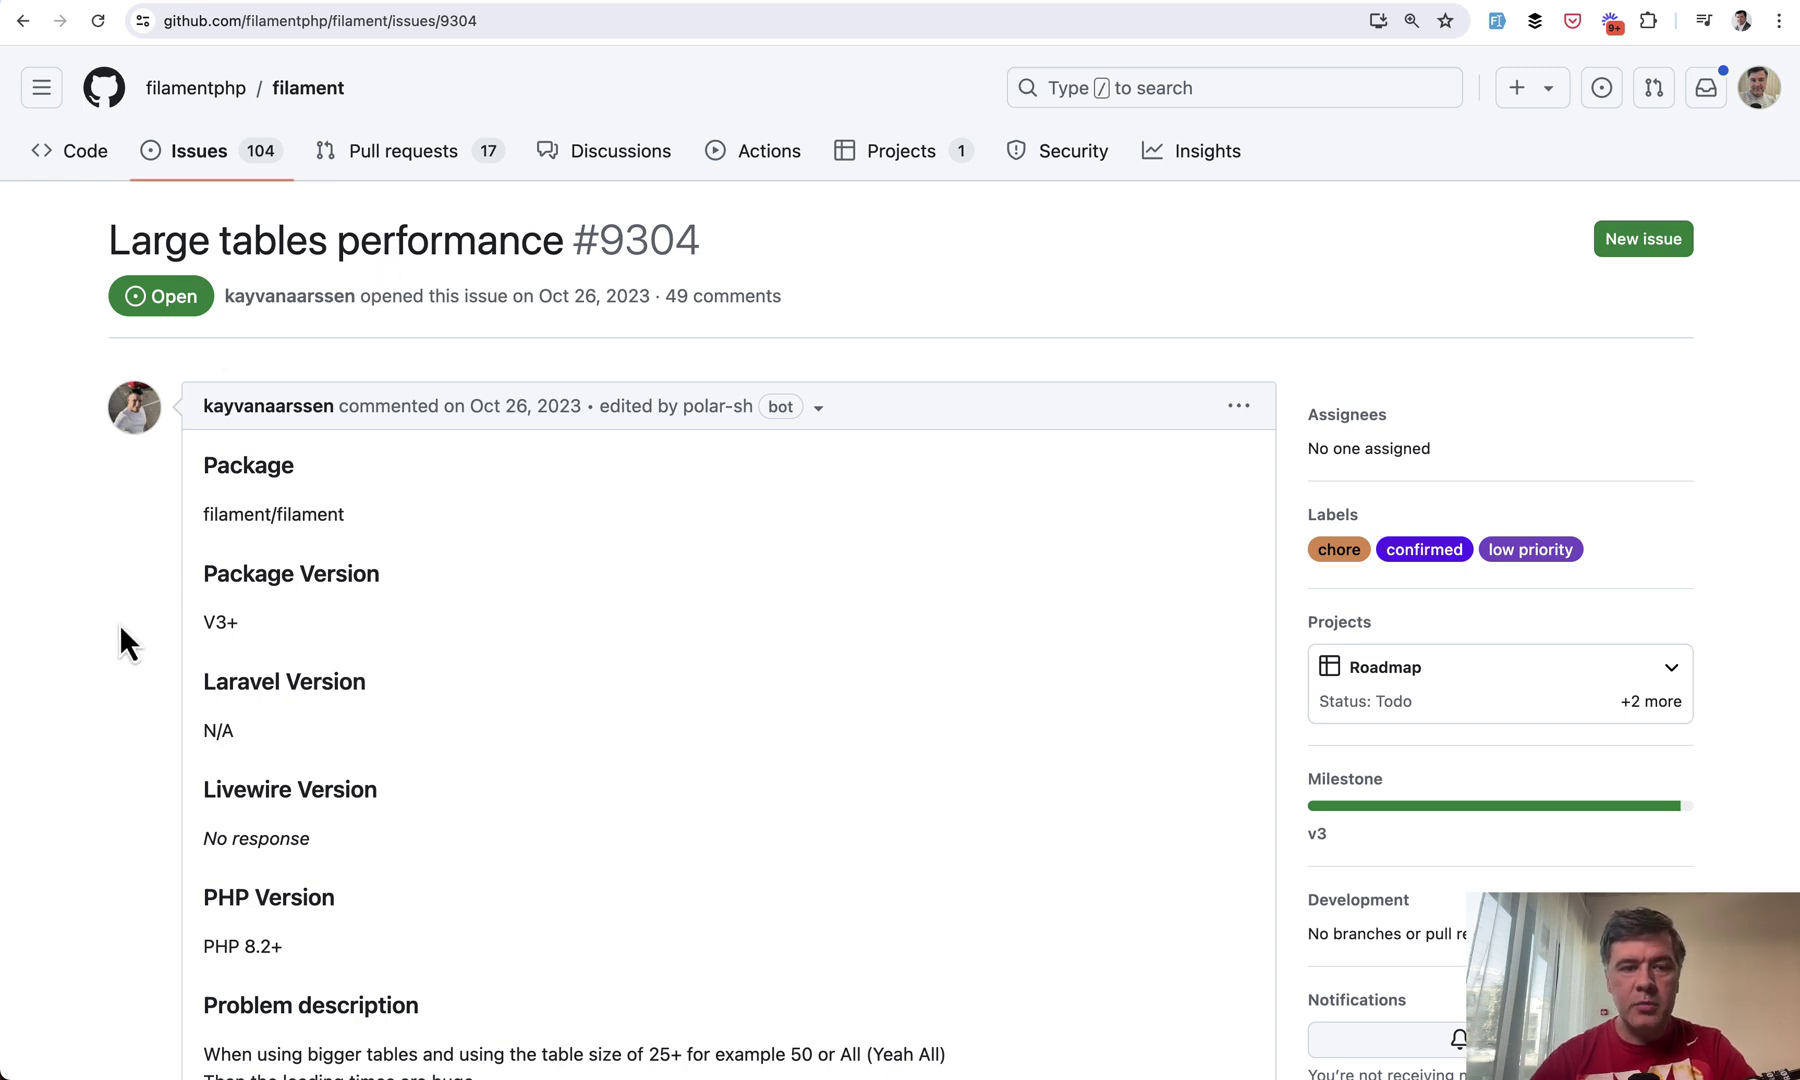
# Step: Scroll issue #9304 to the Nov 2 member reply and highlight its 'caused by Livewire' remark
pyautogui.scroll(-1, 120, 624)
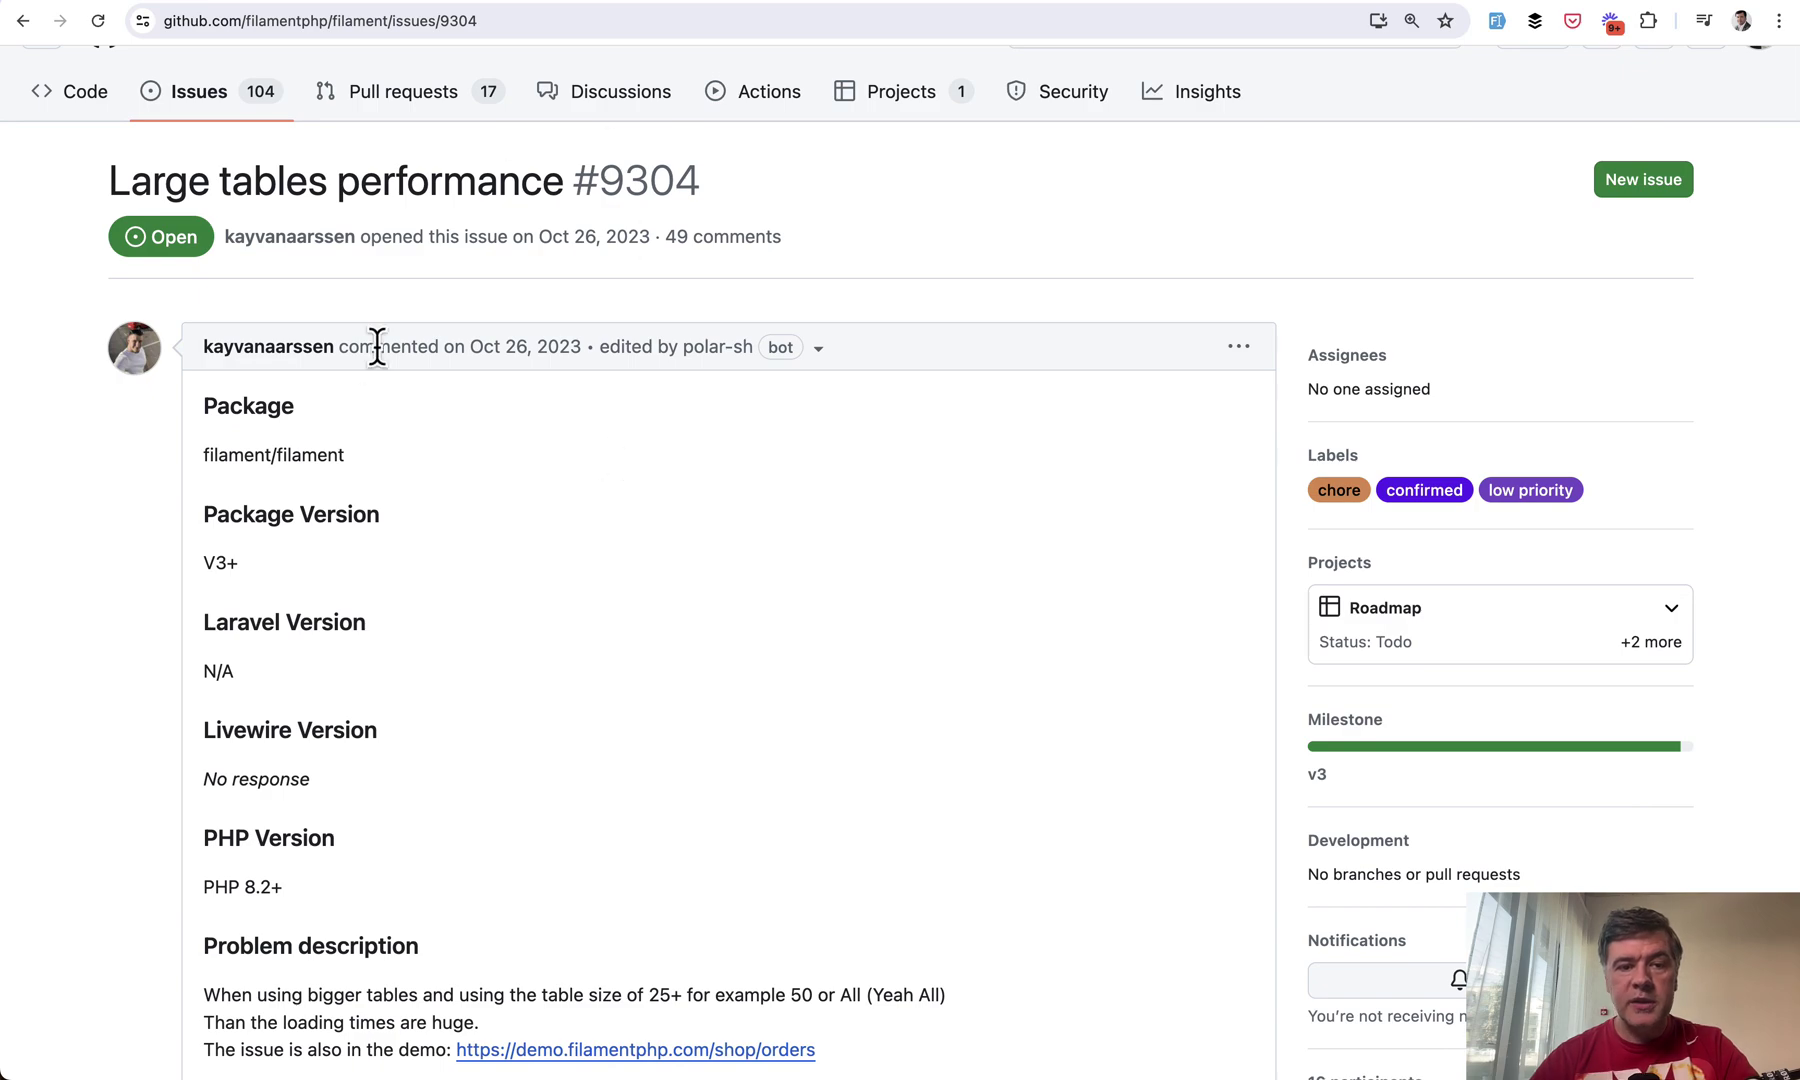
pyautogui.scroll(-15, 94, 721)
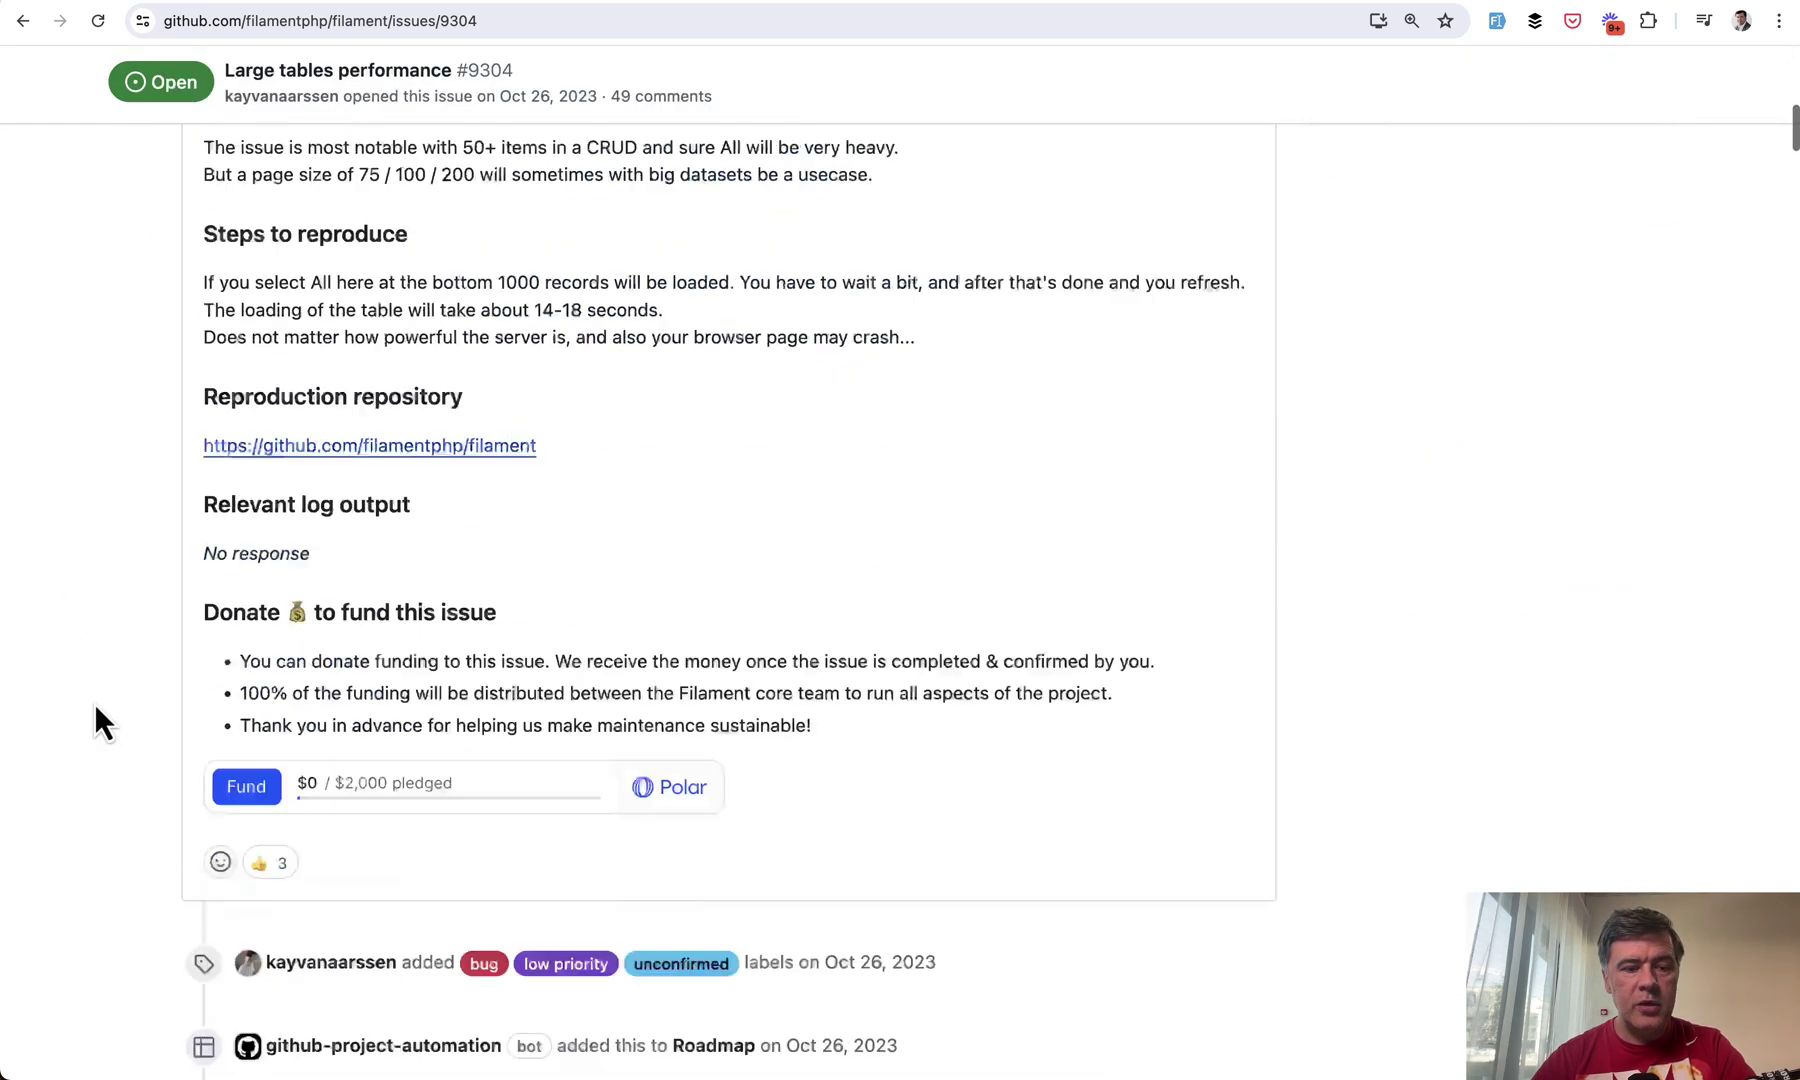
pyautogui.scroll(-13, 96, 711)
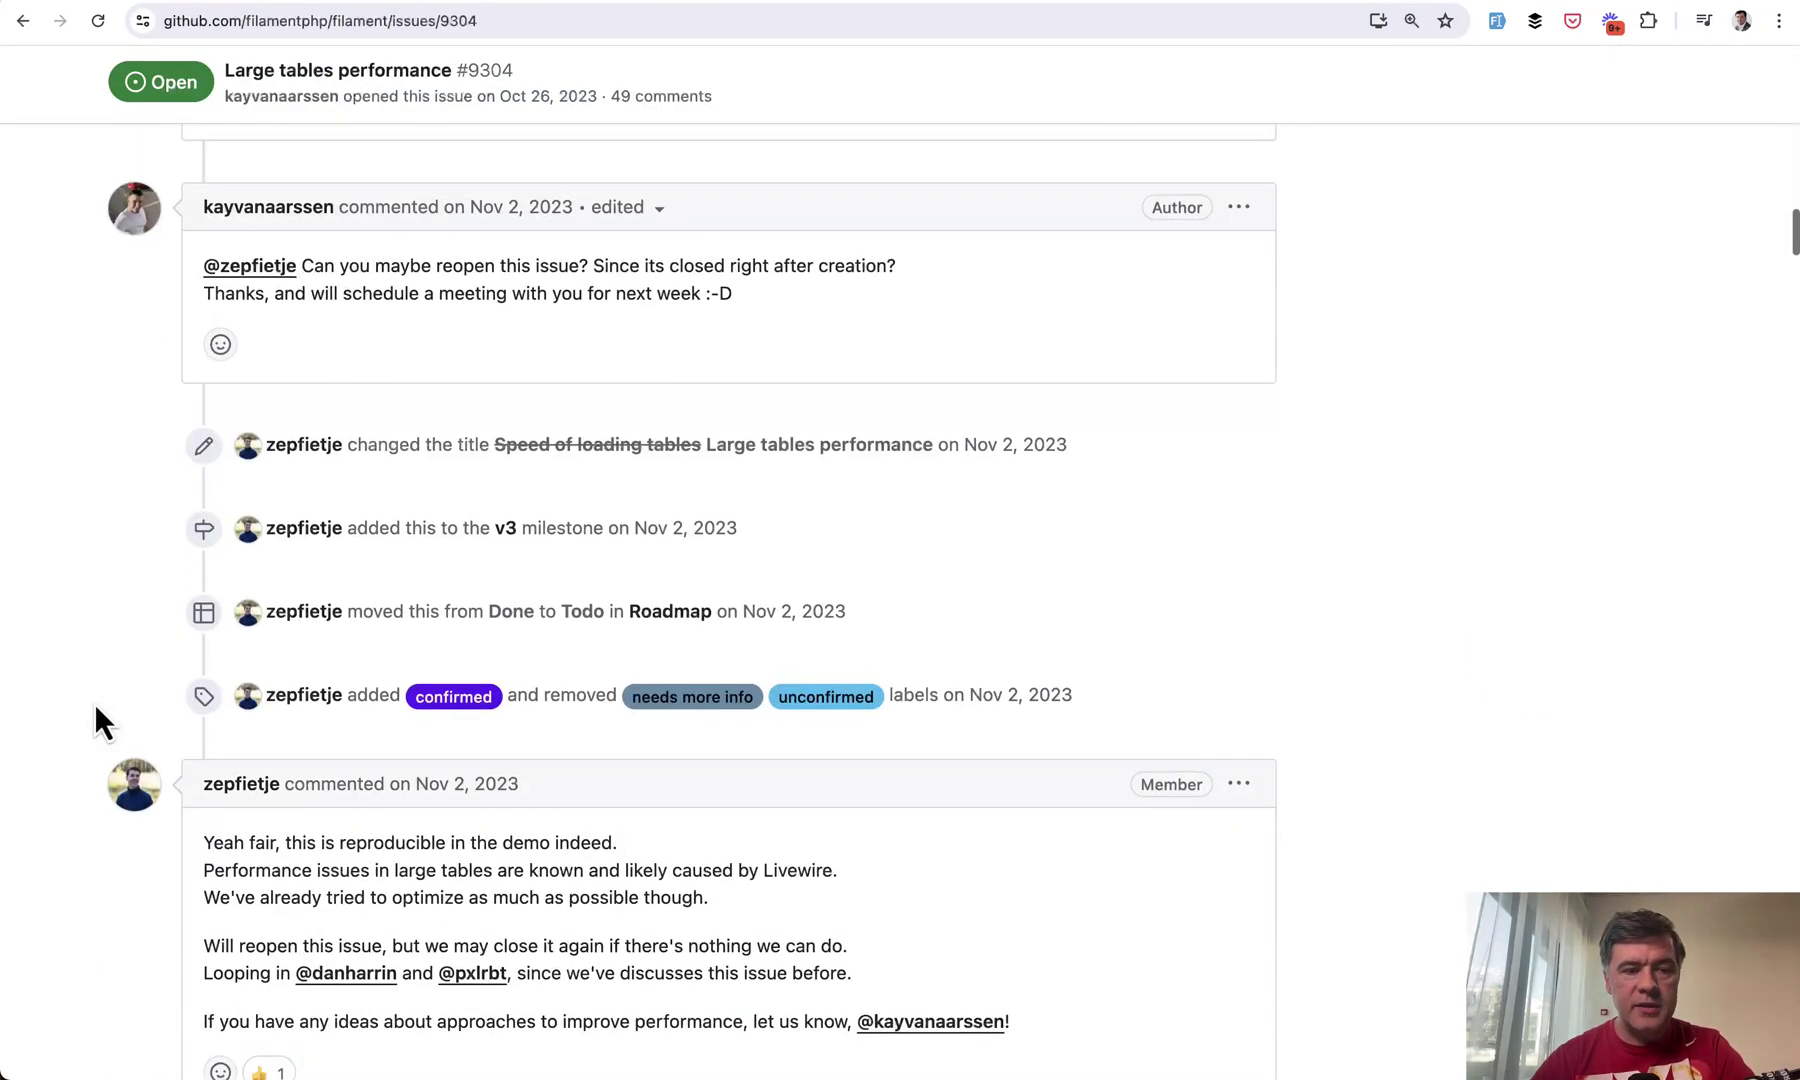
pyautogui.scroll(-2, 94, 704)
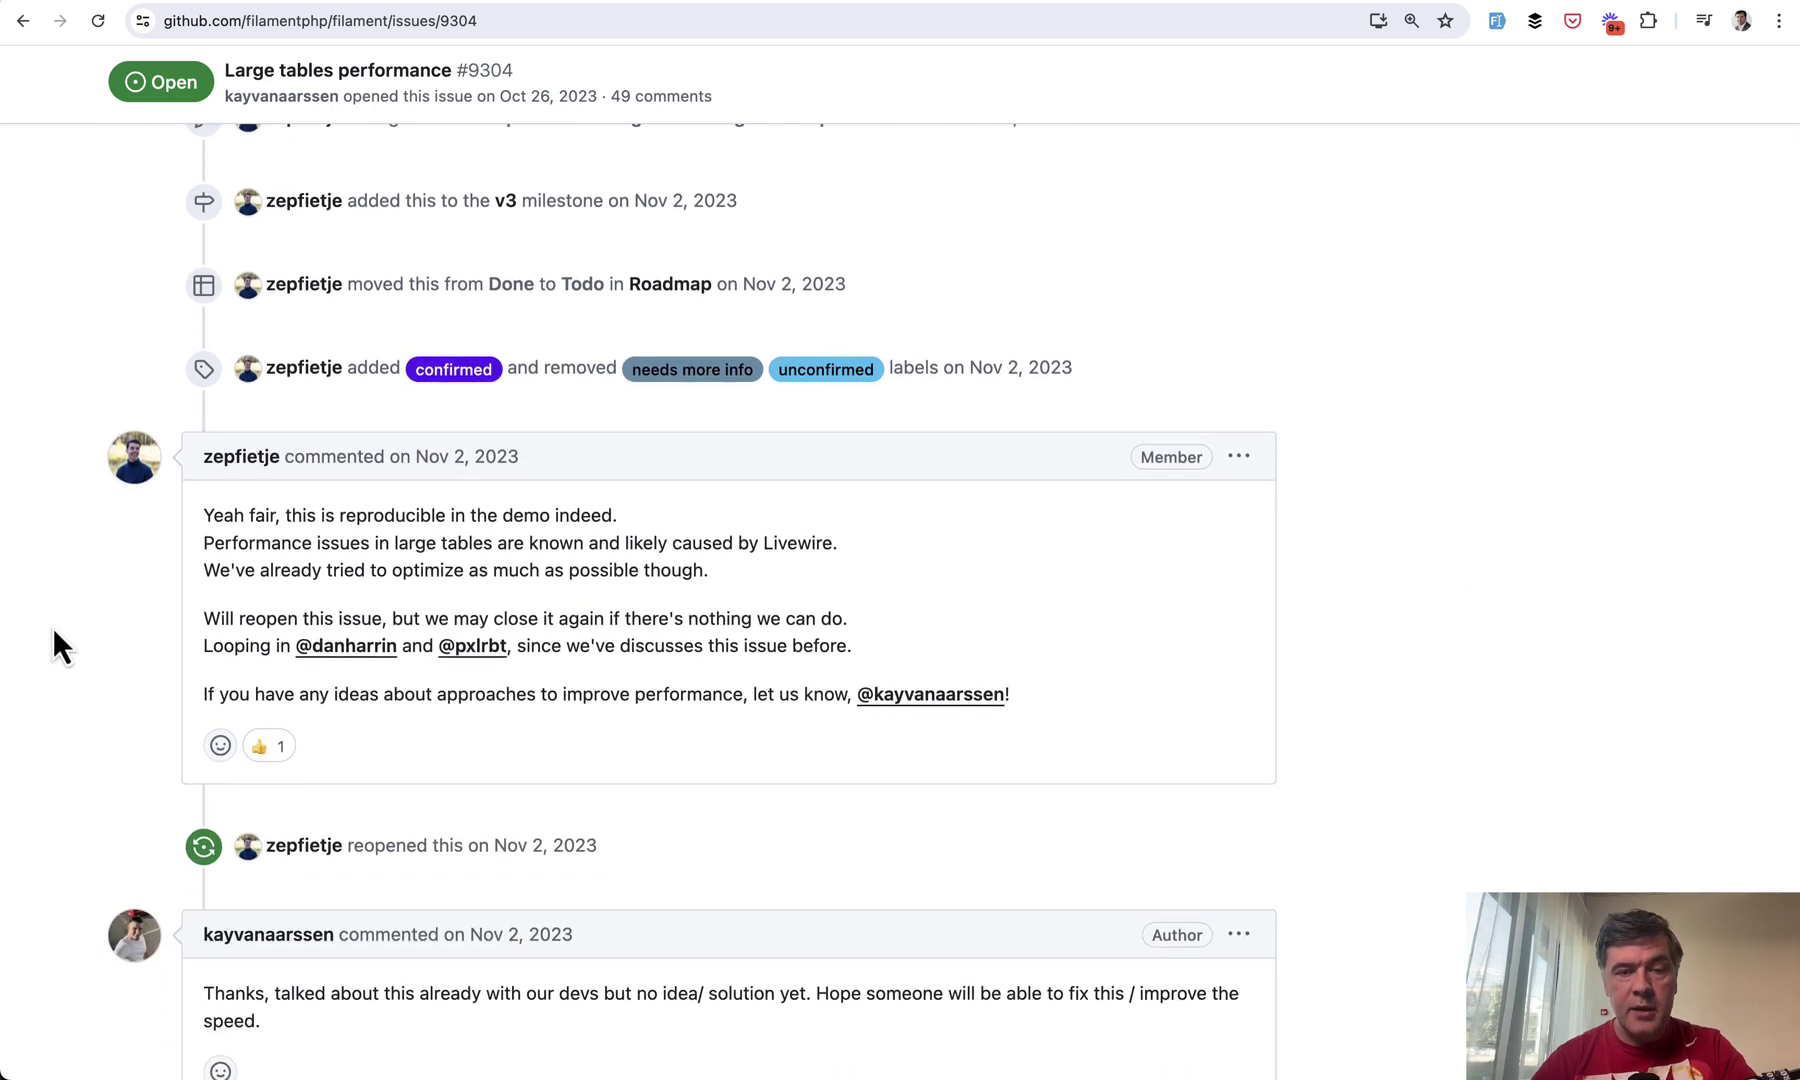
pyautogui.scroll(-1, 52, 658)
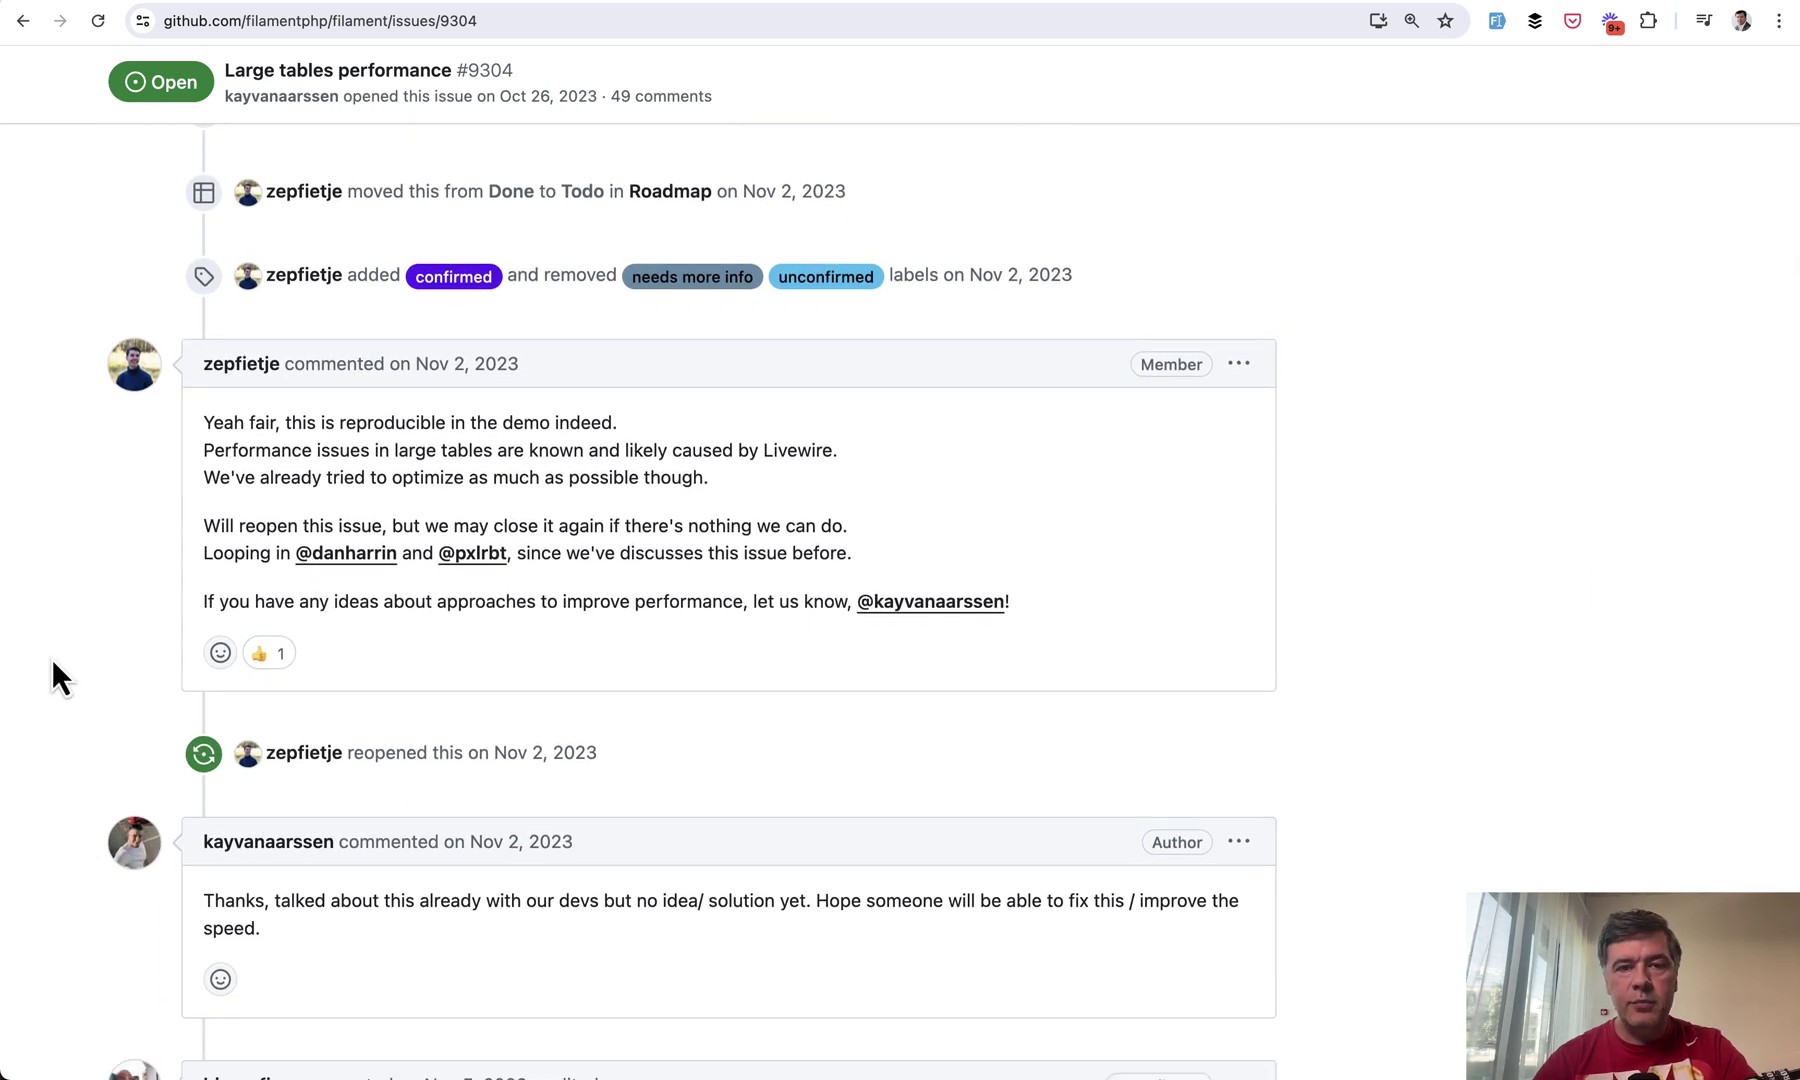
pyautogui.moveTo(703, 451); pyautogui.dragTo(877, 457)
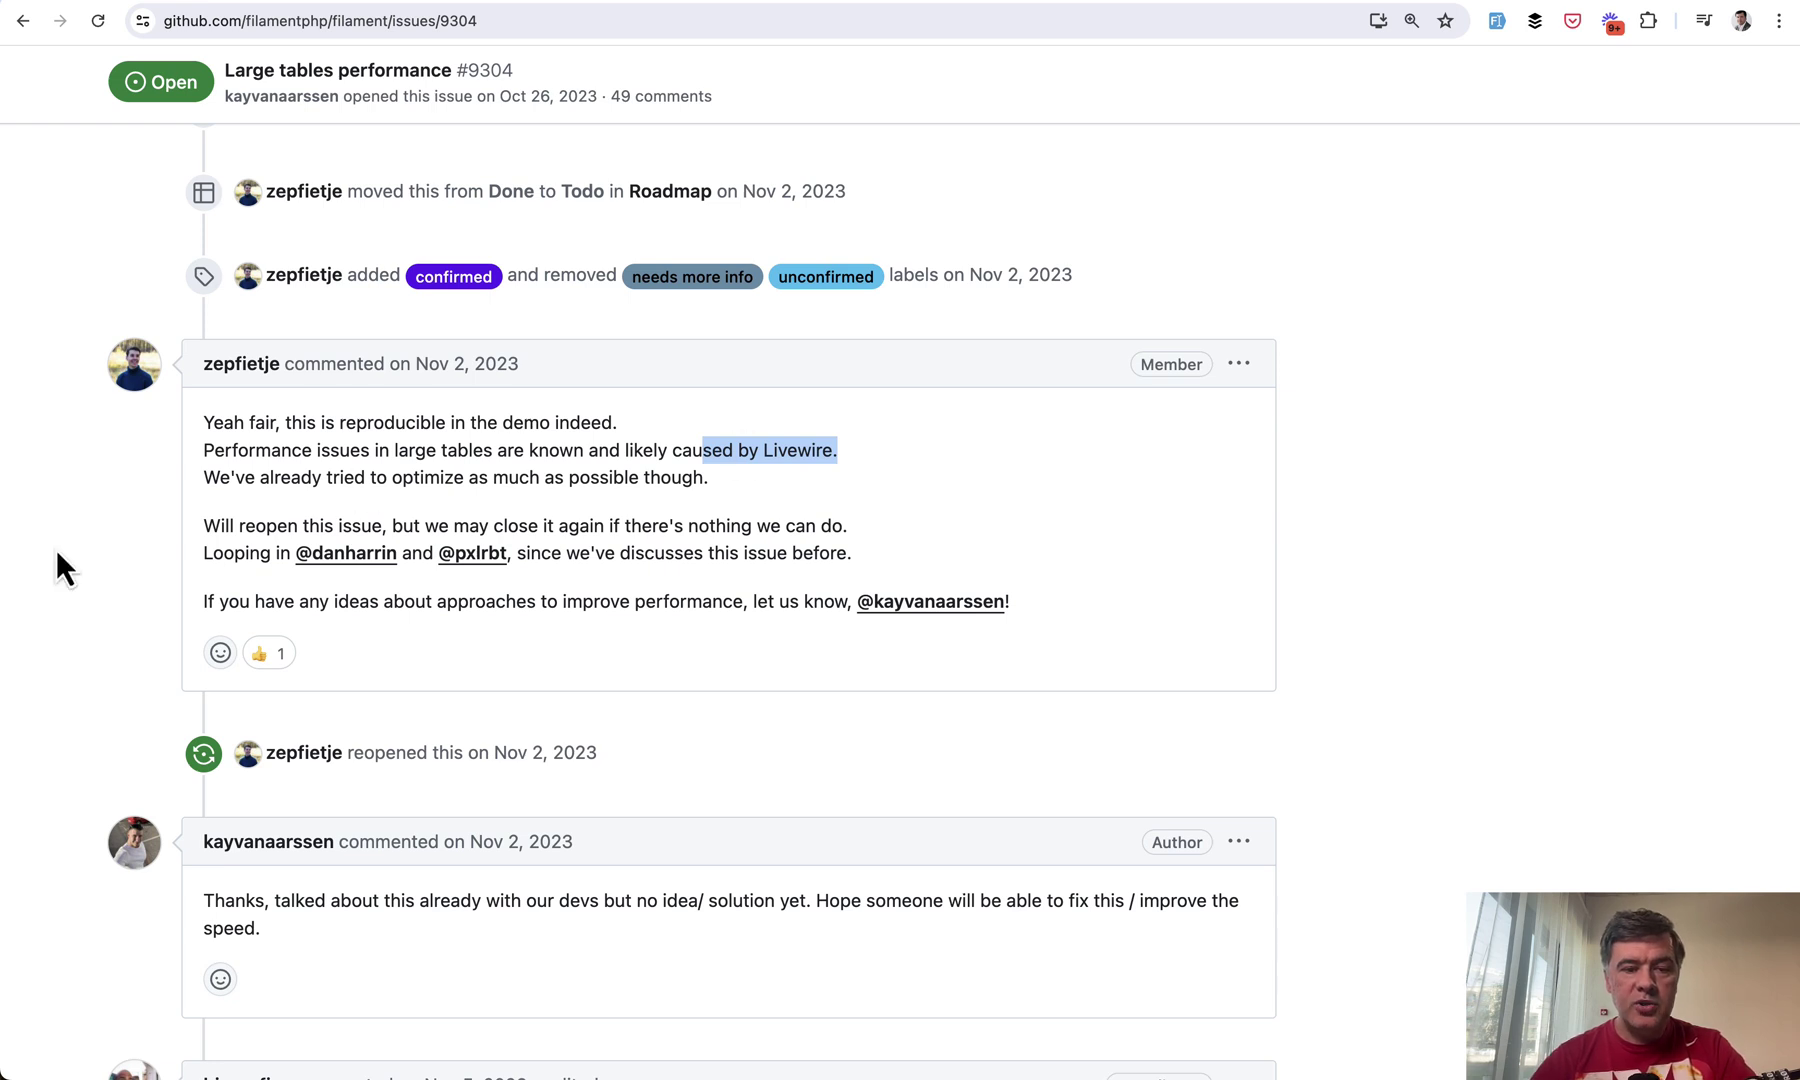
pyautogui.click(90, 553)
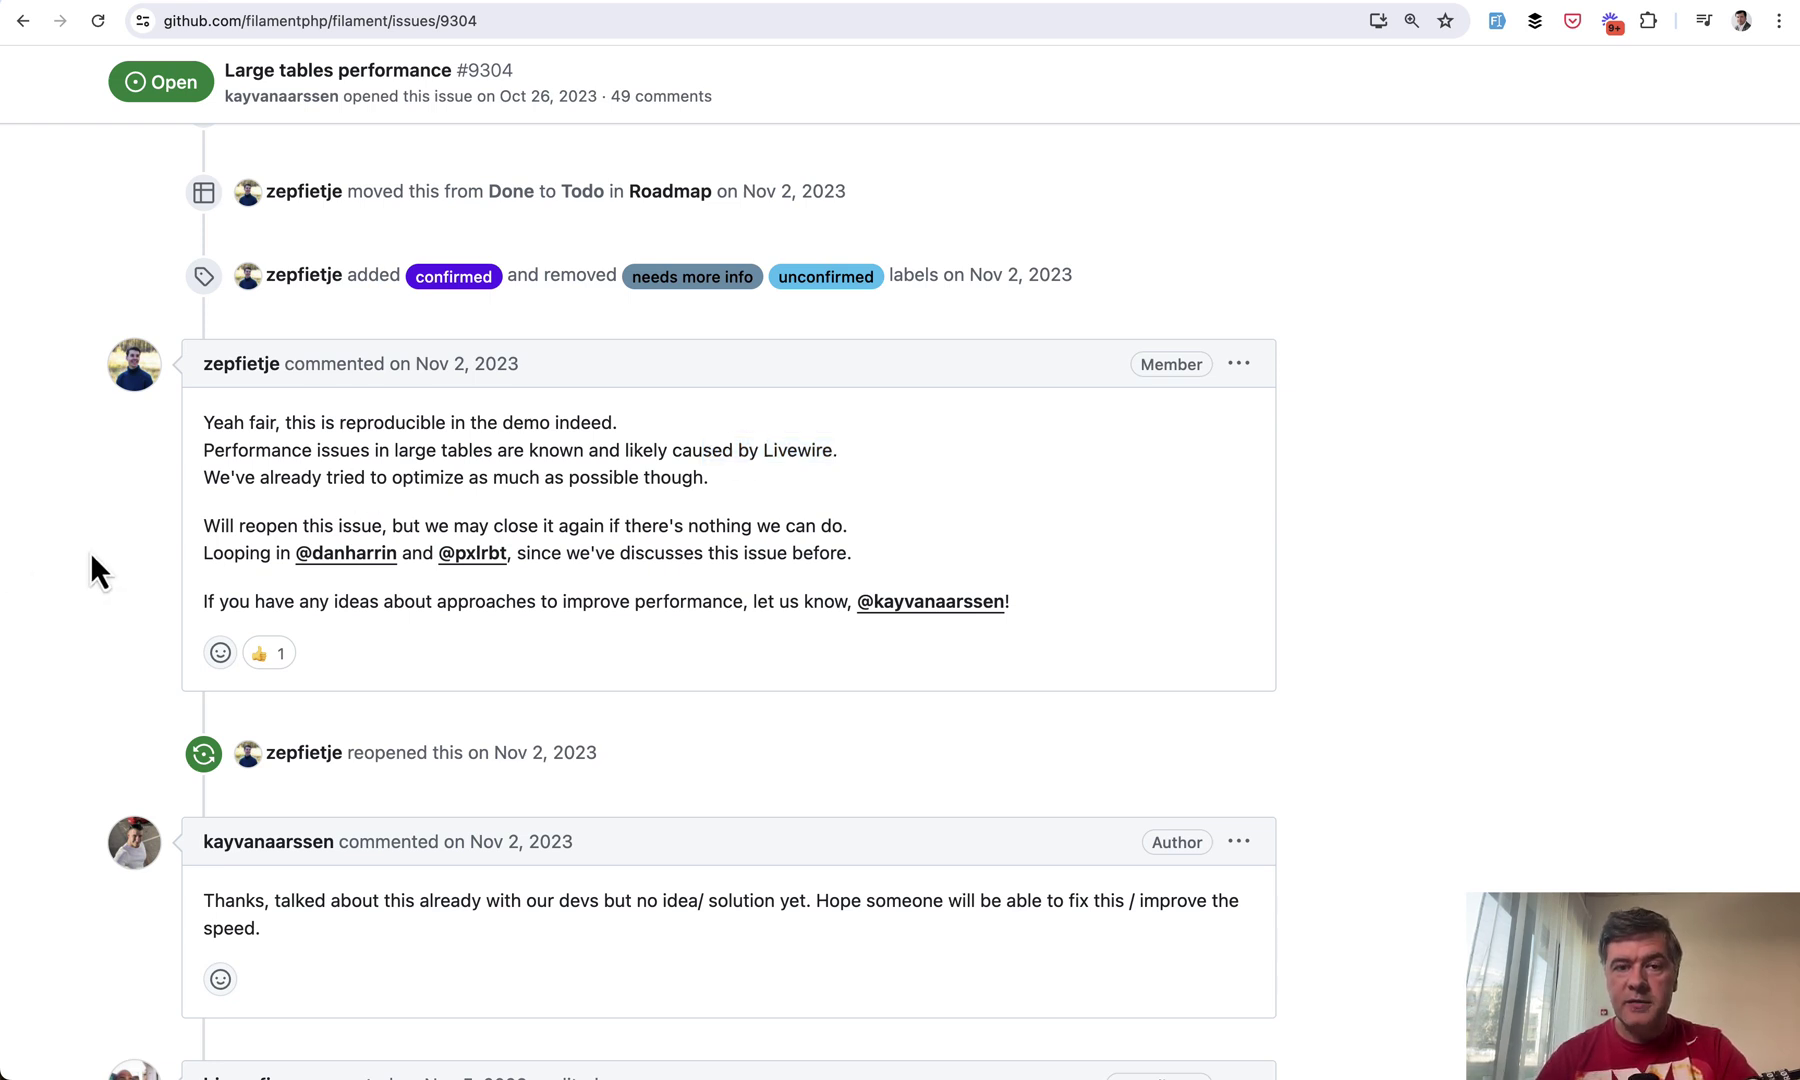
pyautogui.scroll(-20, 90, 552)
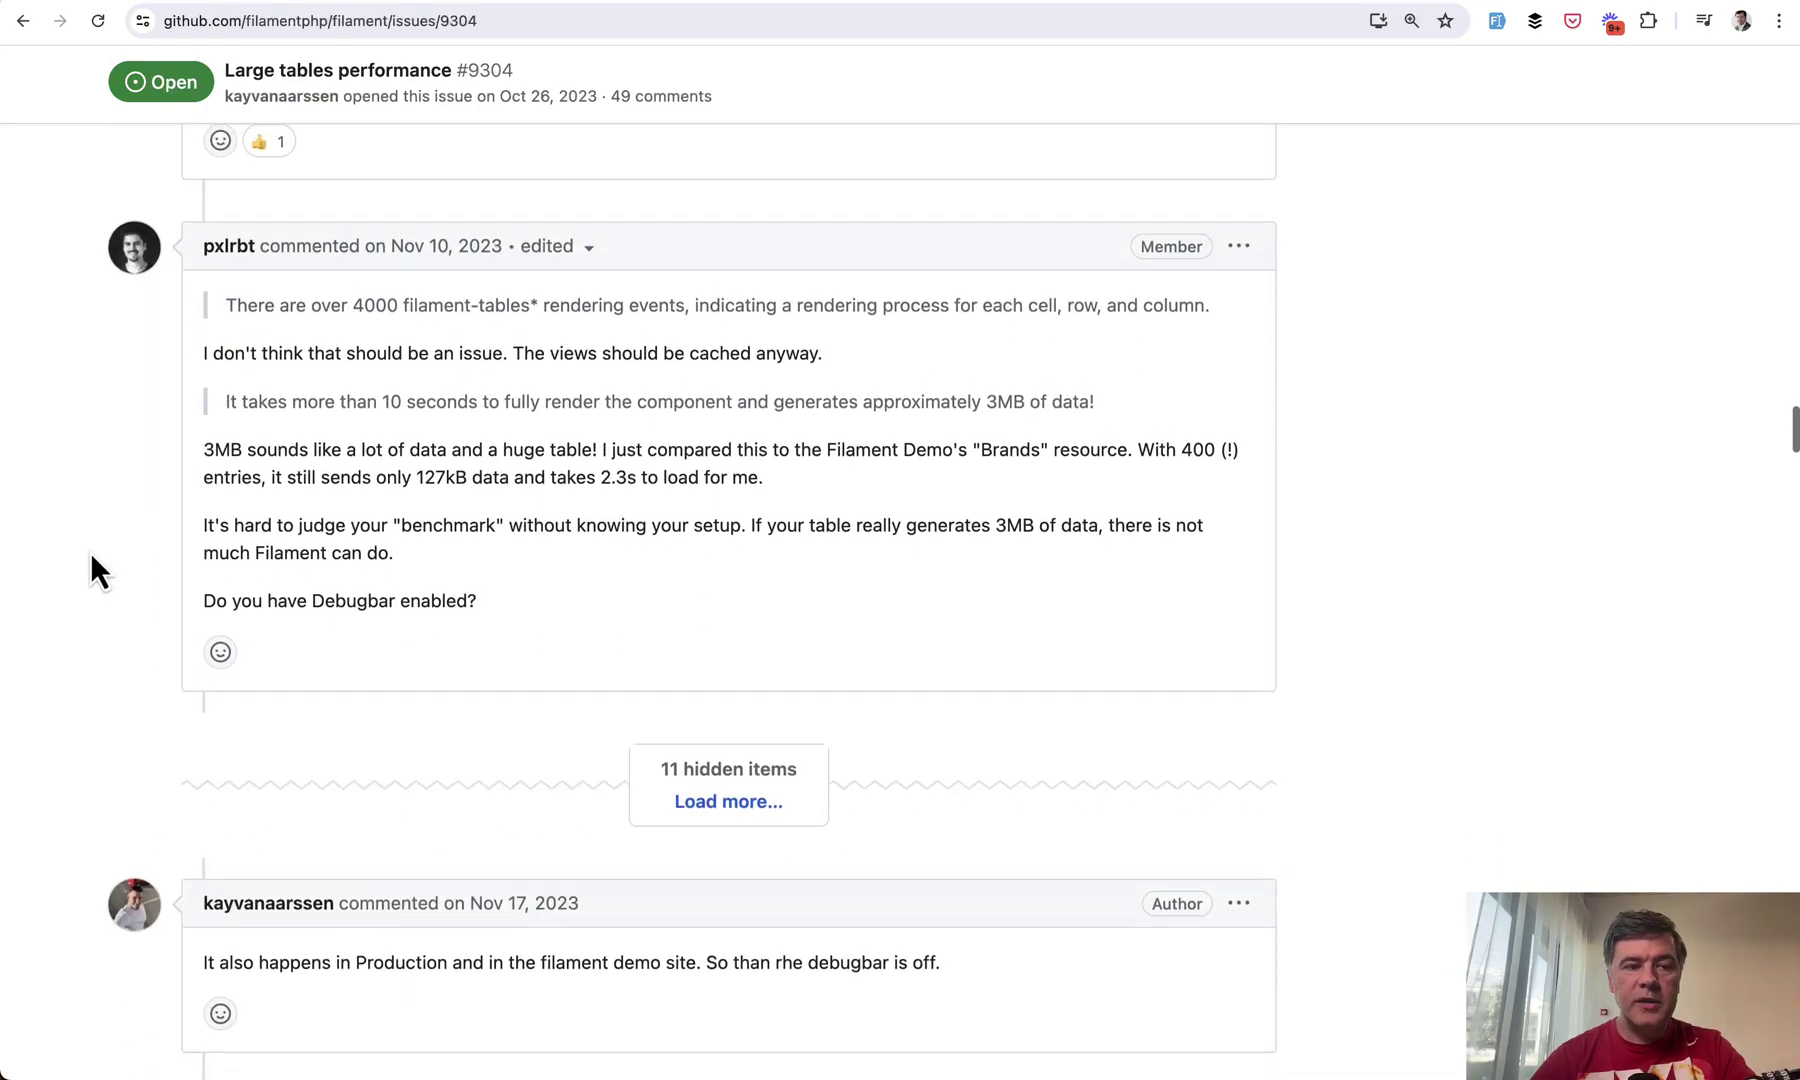
# Step: Scroll issue #9304 past the Load timings tables to the May 23 DOM-diffing and lazy-loading analysis
pyautogui.scroll(11, 90, 553)
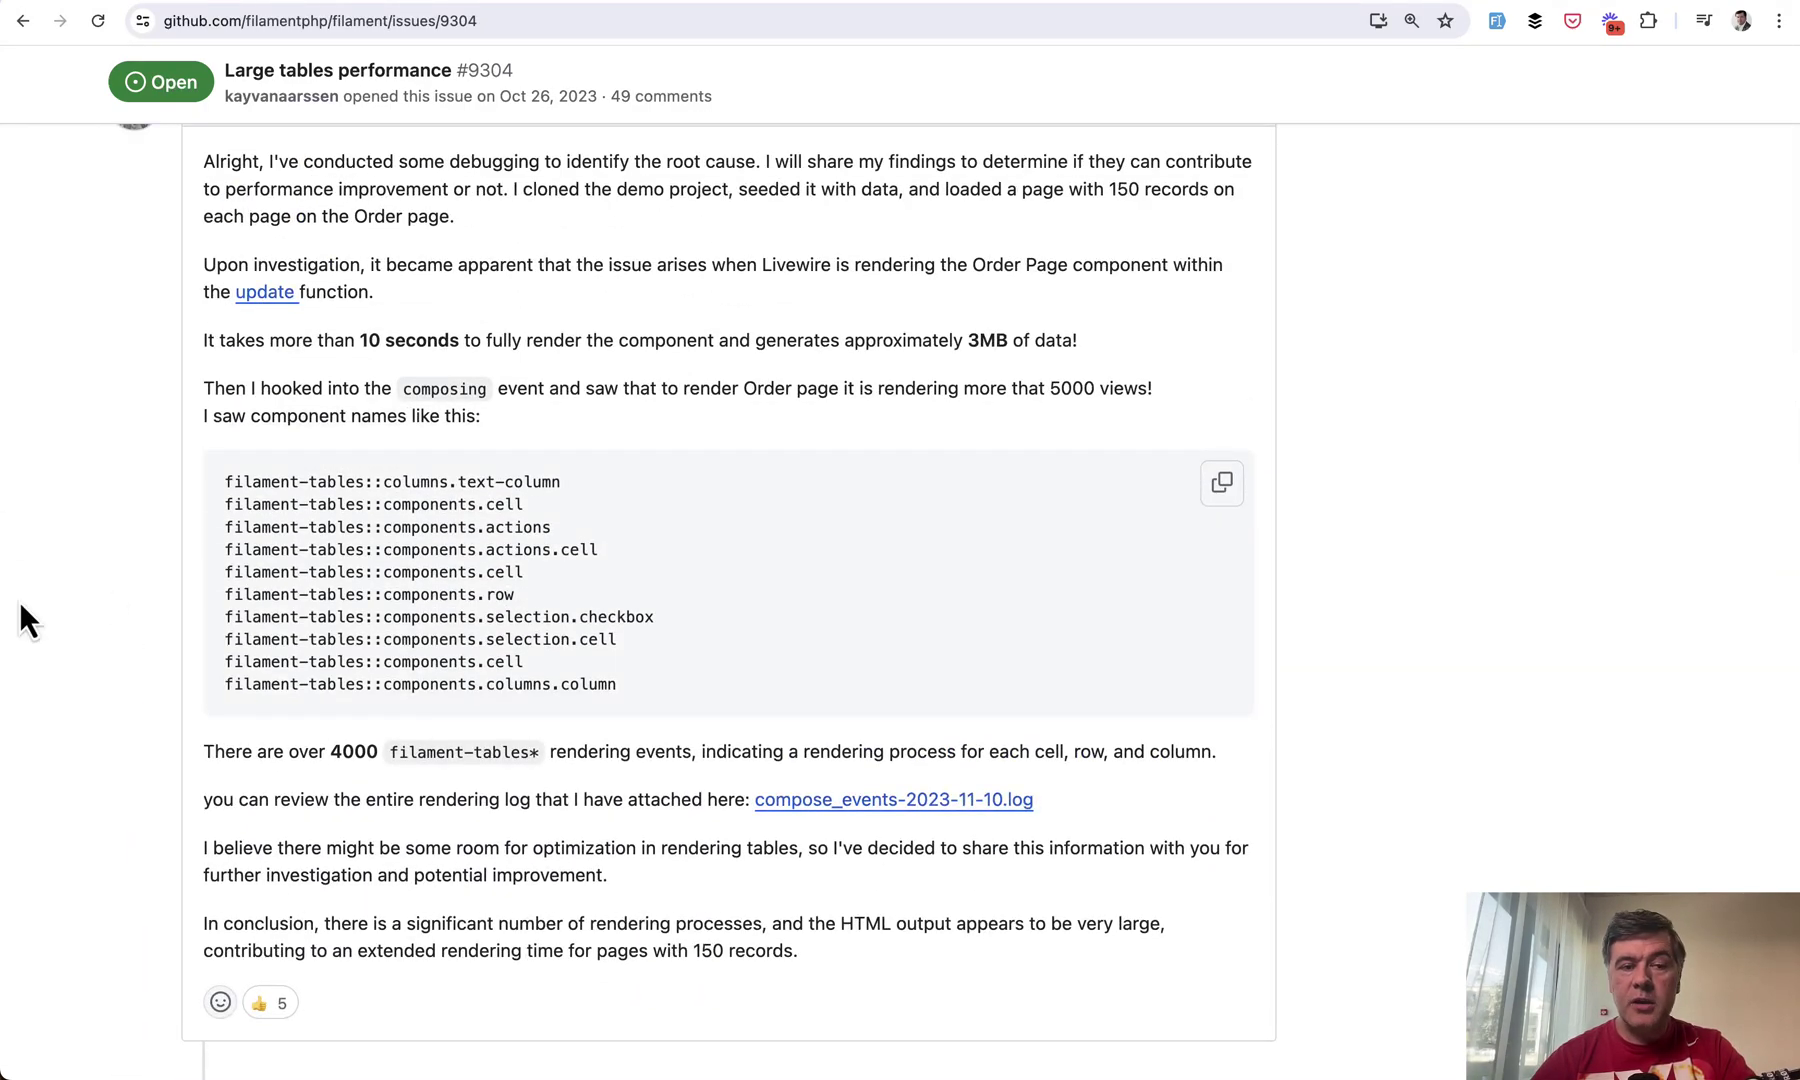
pyautogui.scroll(-10, 55, 665)
pyautogui.scroll(-2, 55, 662)
pyautogui.scroll(4, 54, 660)
pyautogui.scroll(-20, 89, 750)
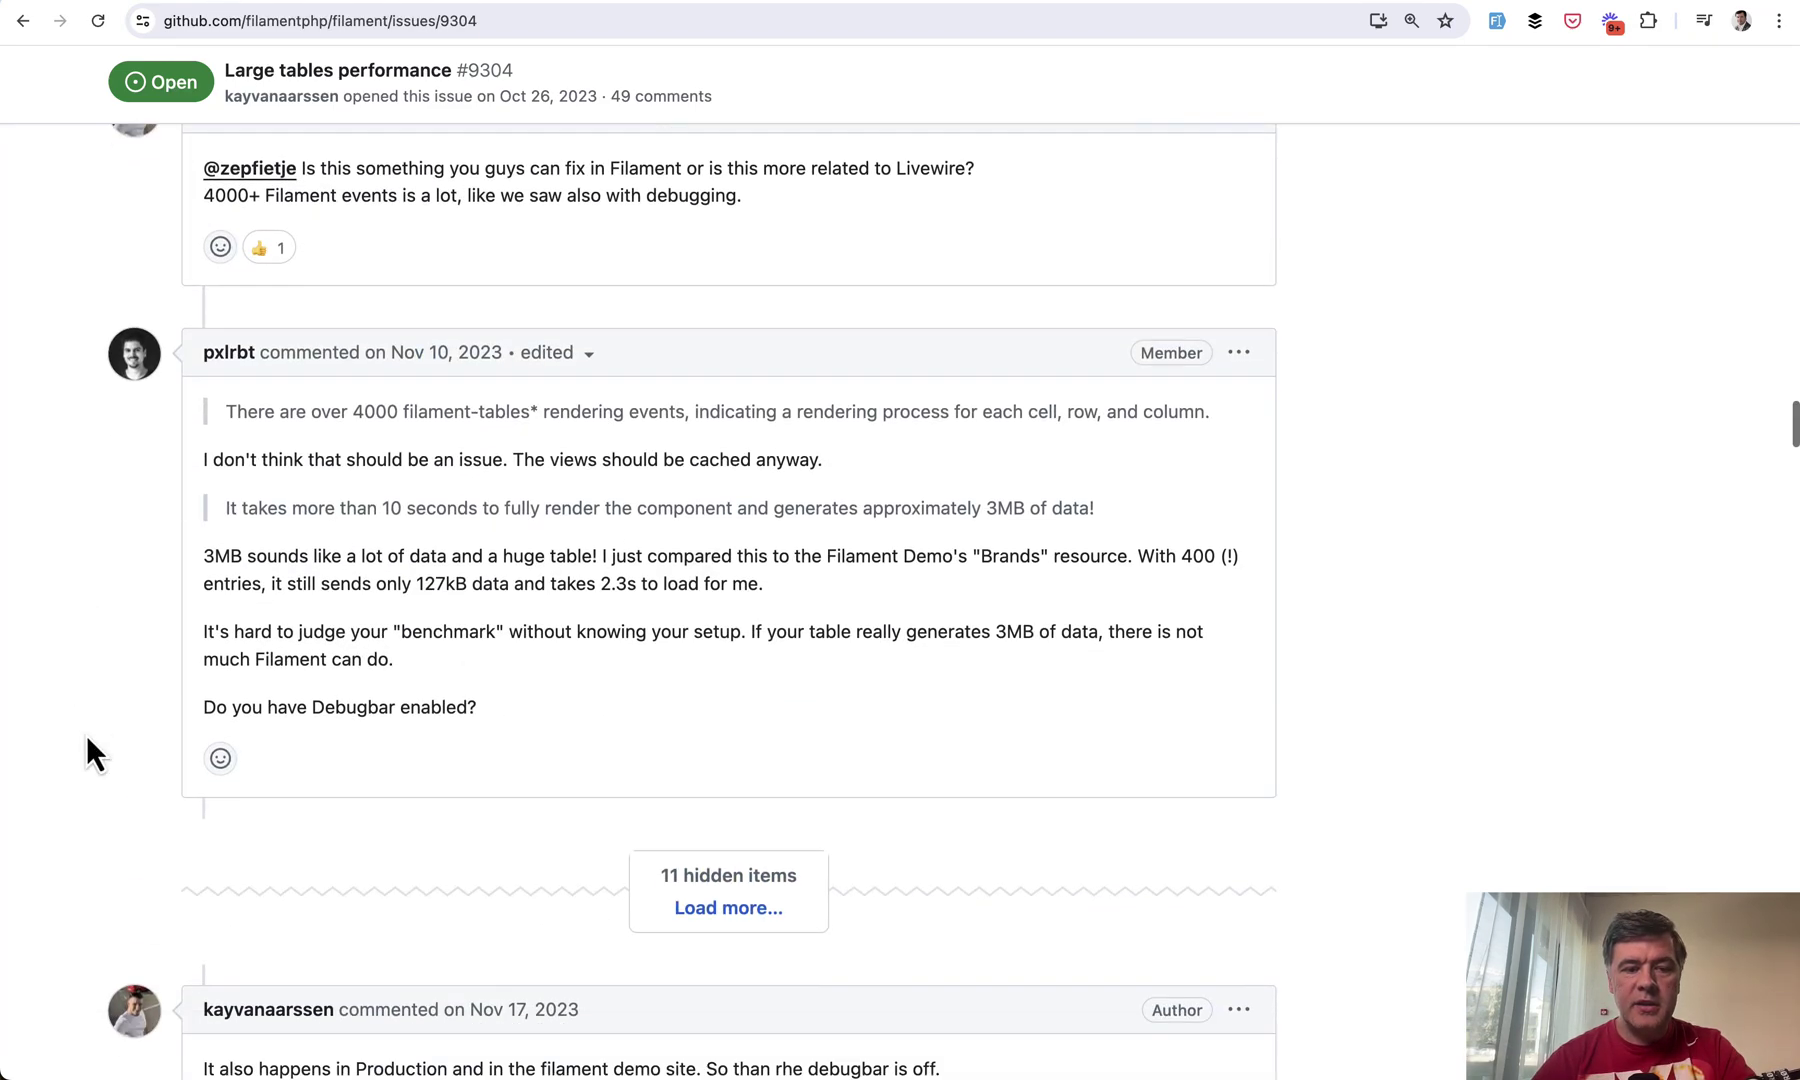
pyautogui.scroll(-15, 88, 745)
pyautogui.scroll(-1, 86, 734)
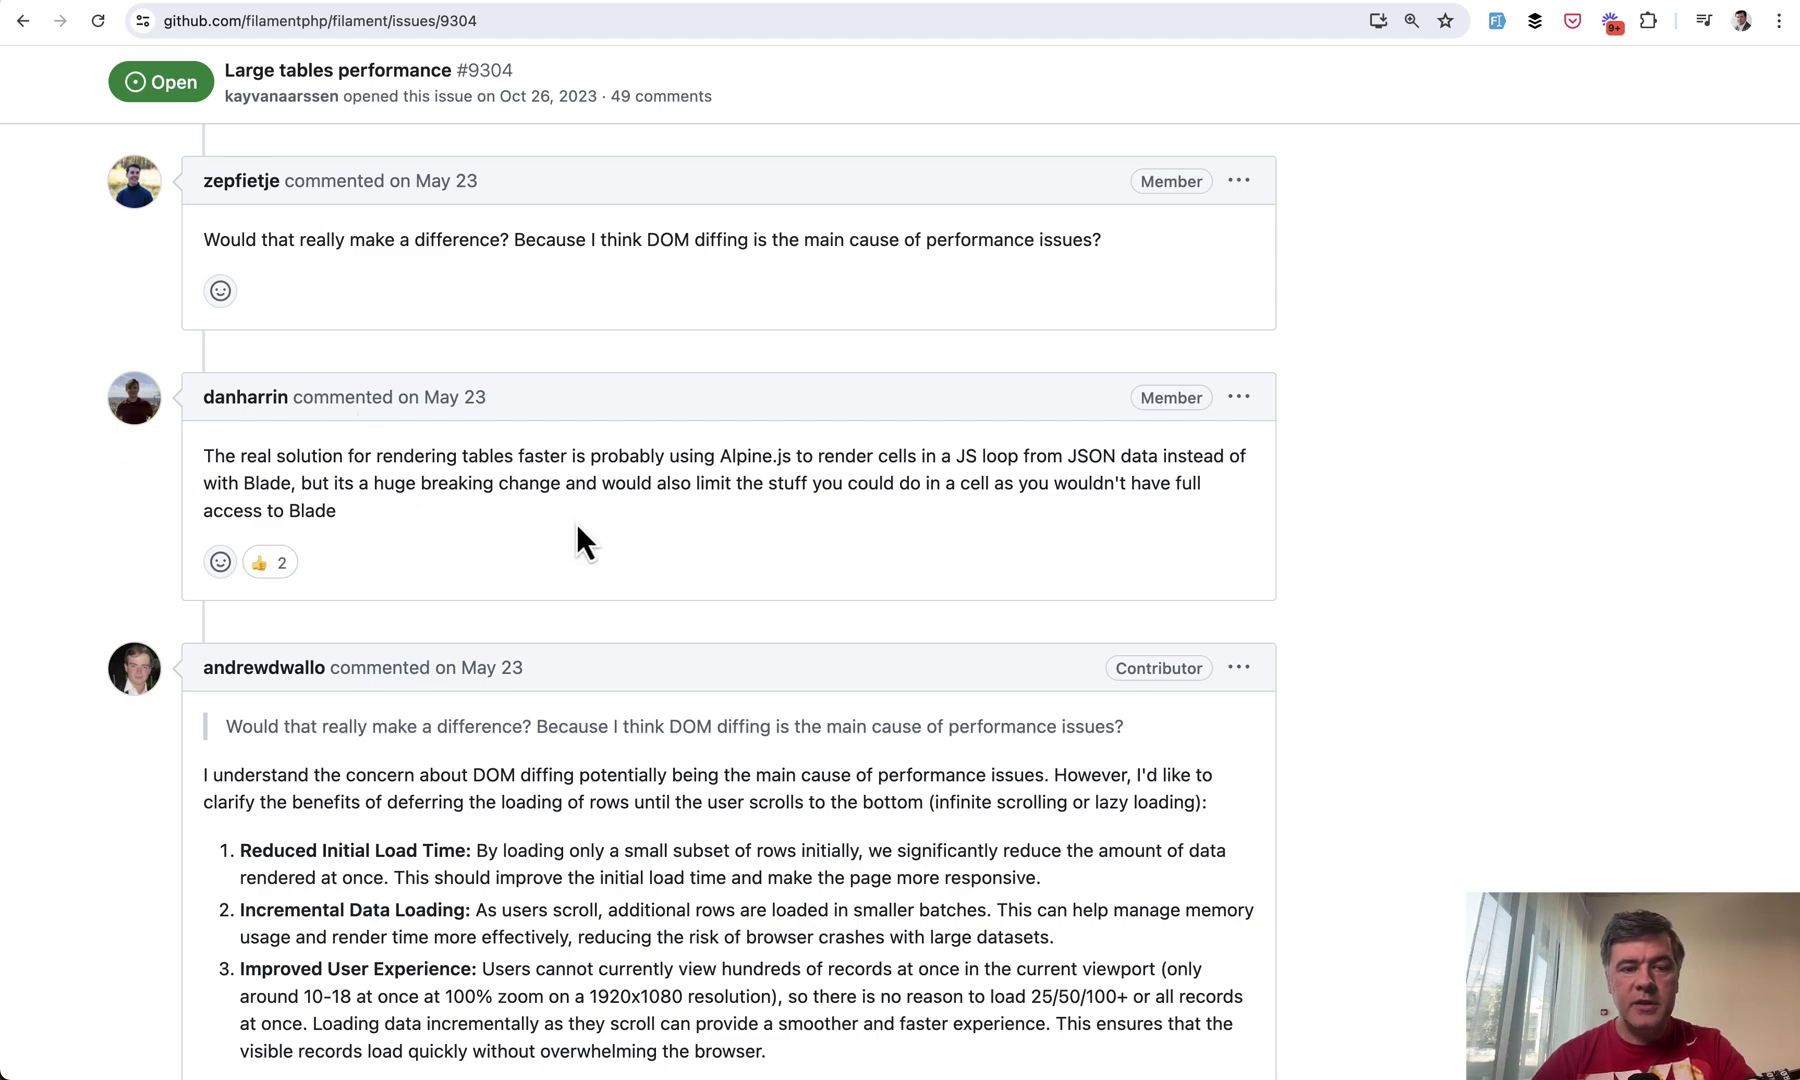
pyautogui.scroll(-4, 29, 670)
pyautogui.scroll(-4, 23, 652)
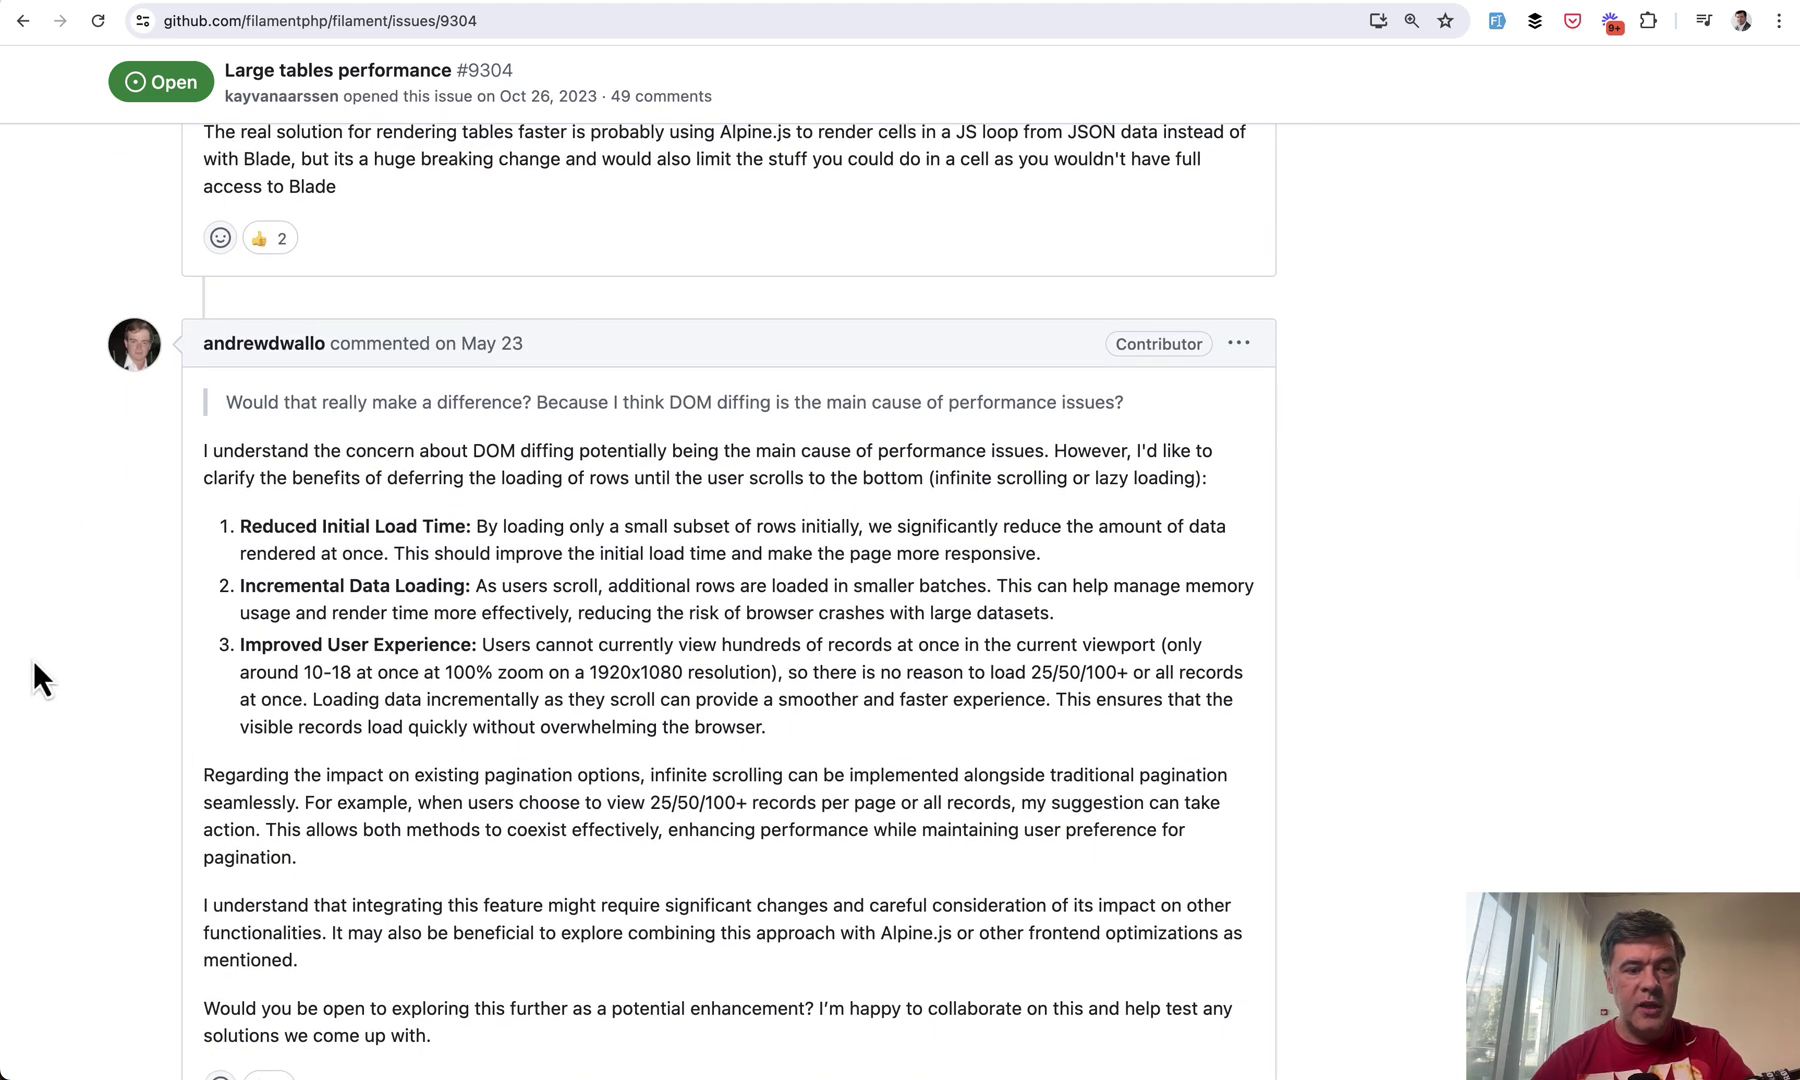
pyautogui.scroll(-9, 34, 661)
pyautogui.scroll(-7, 34, 661)
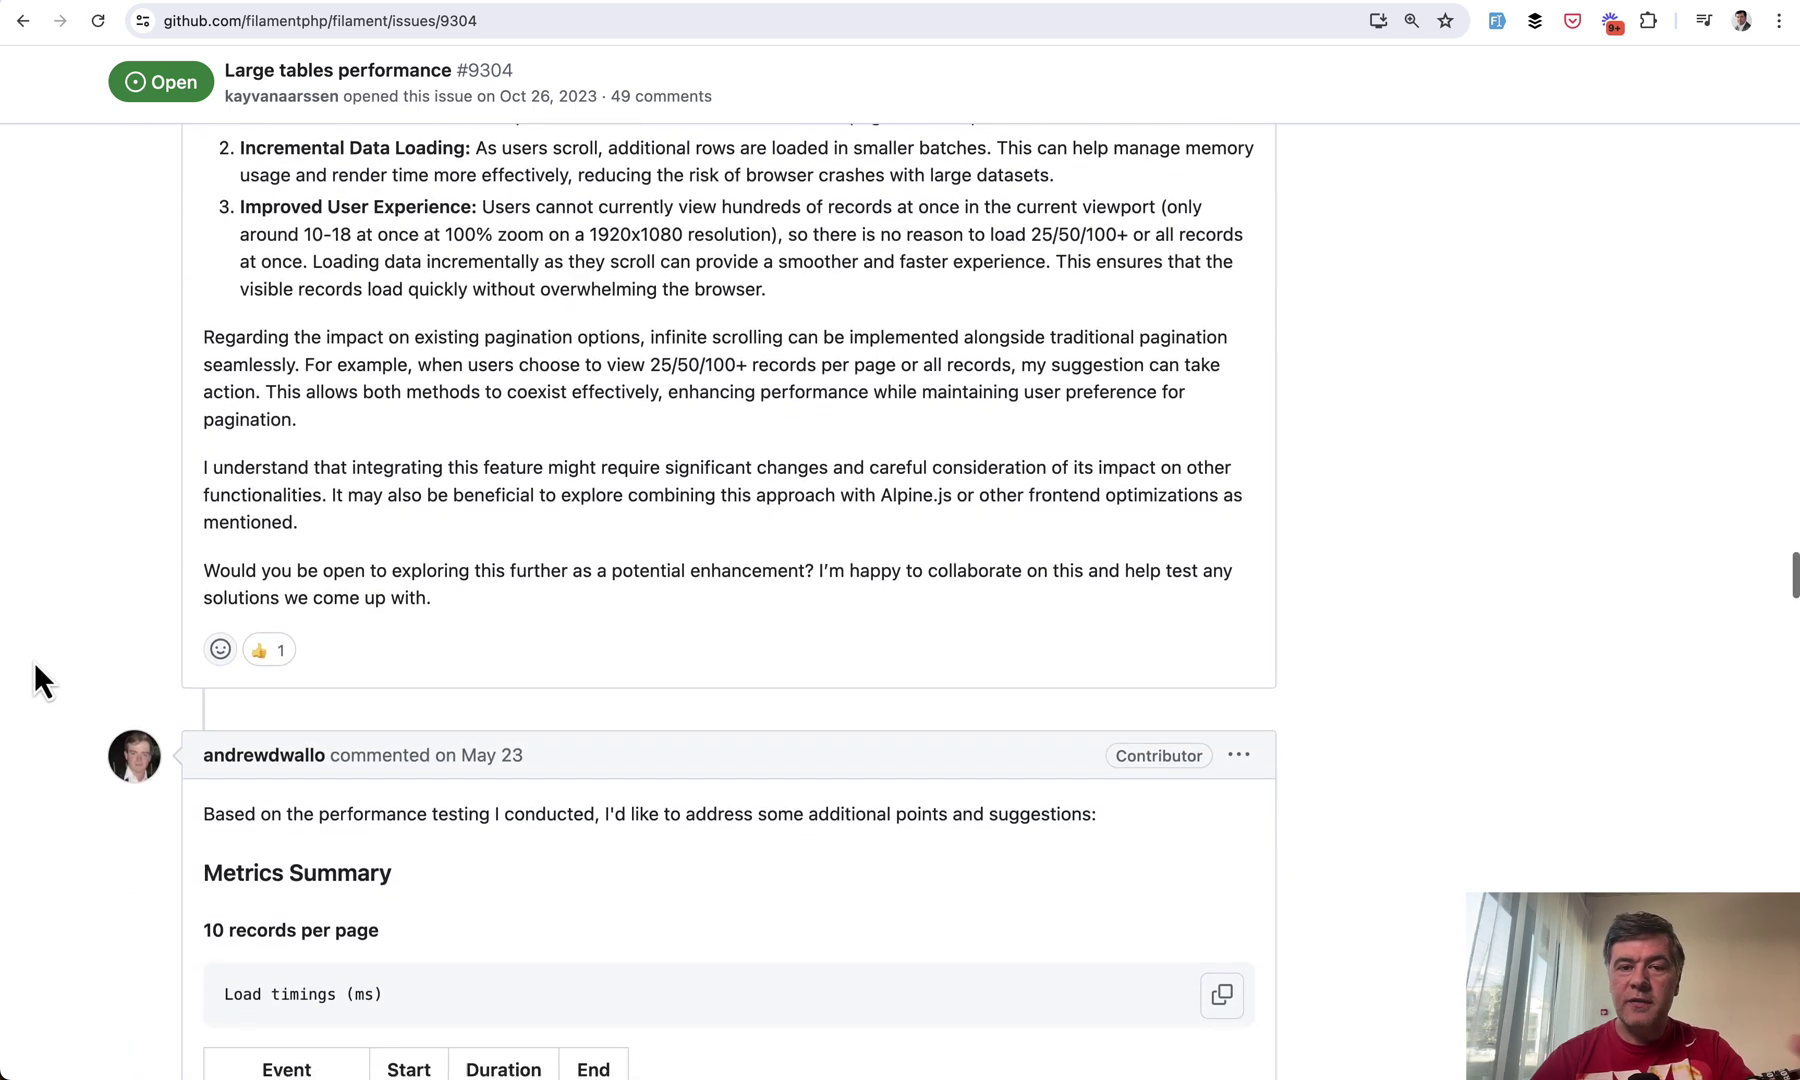
pyautogui.scroll(-3, 35, 662)
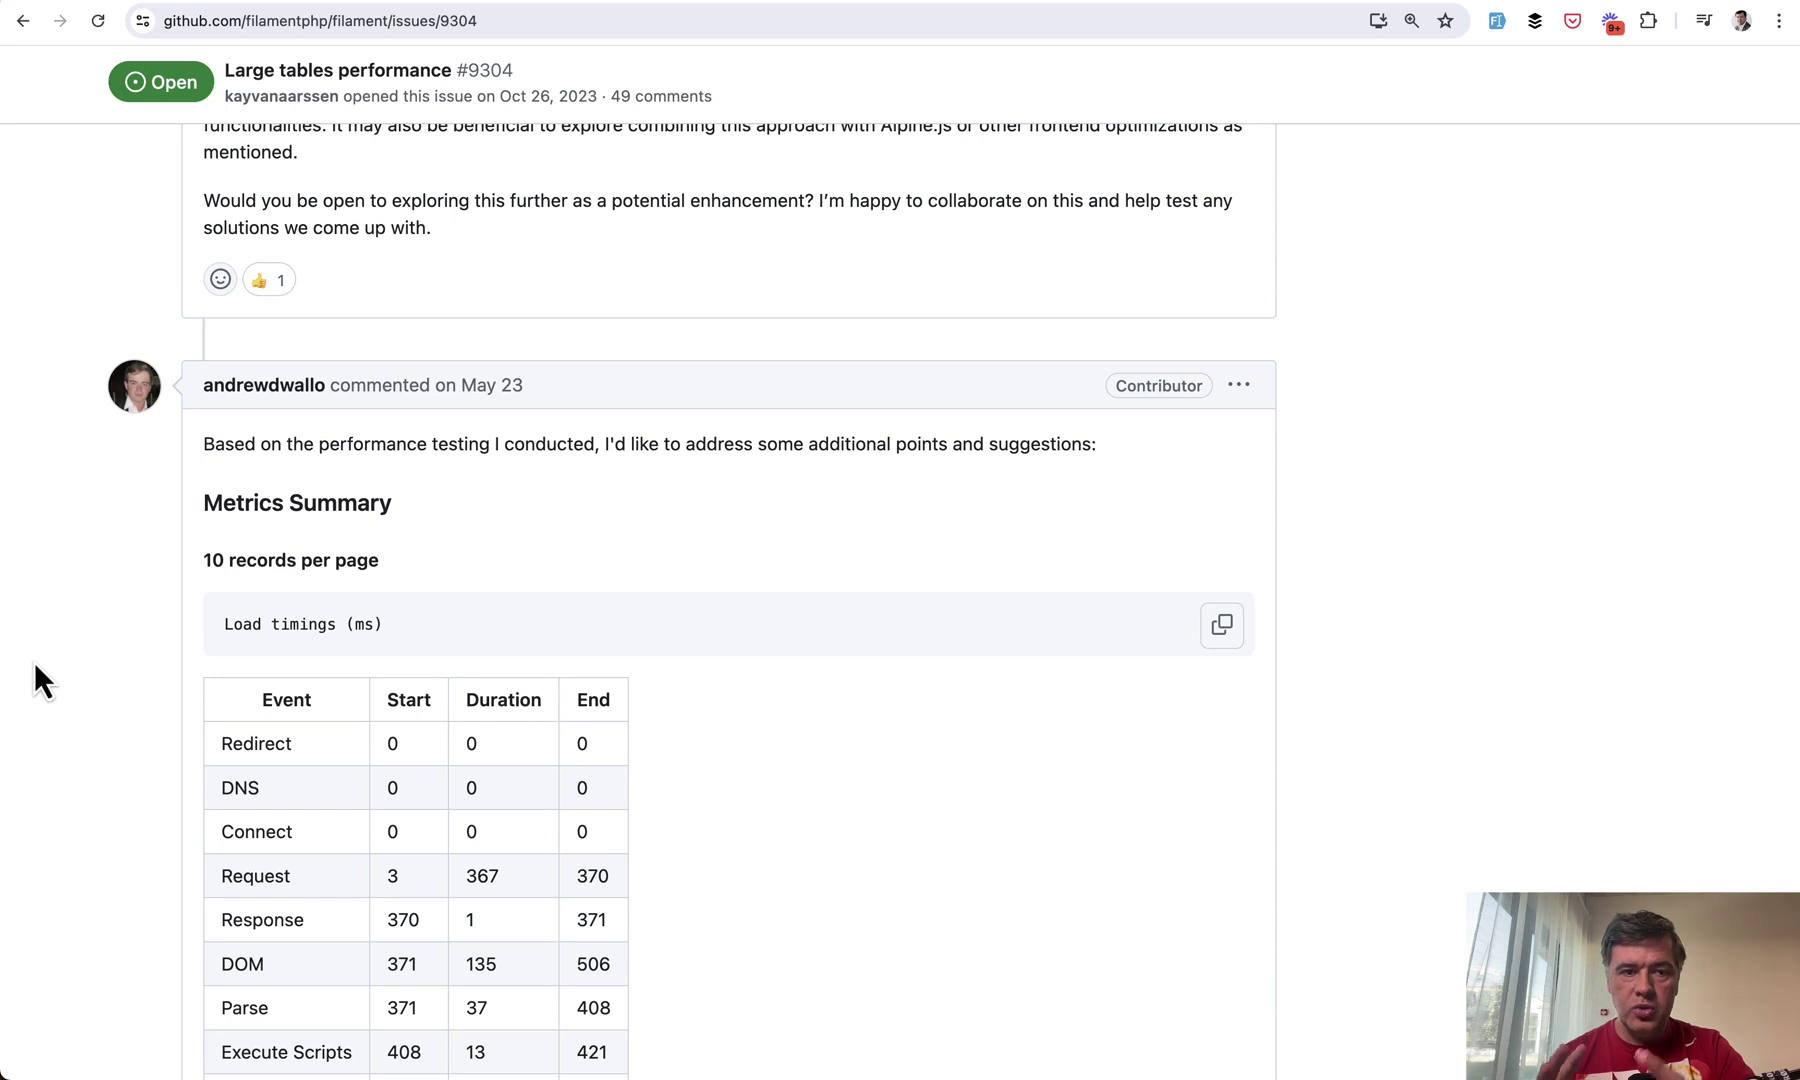
pyautogui.scroll(-15, 35, 661)
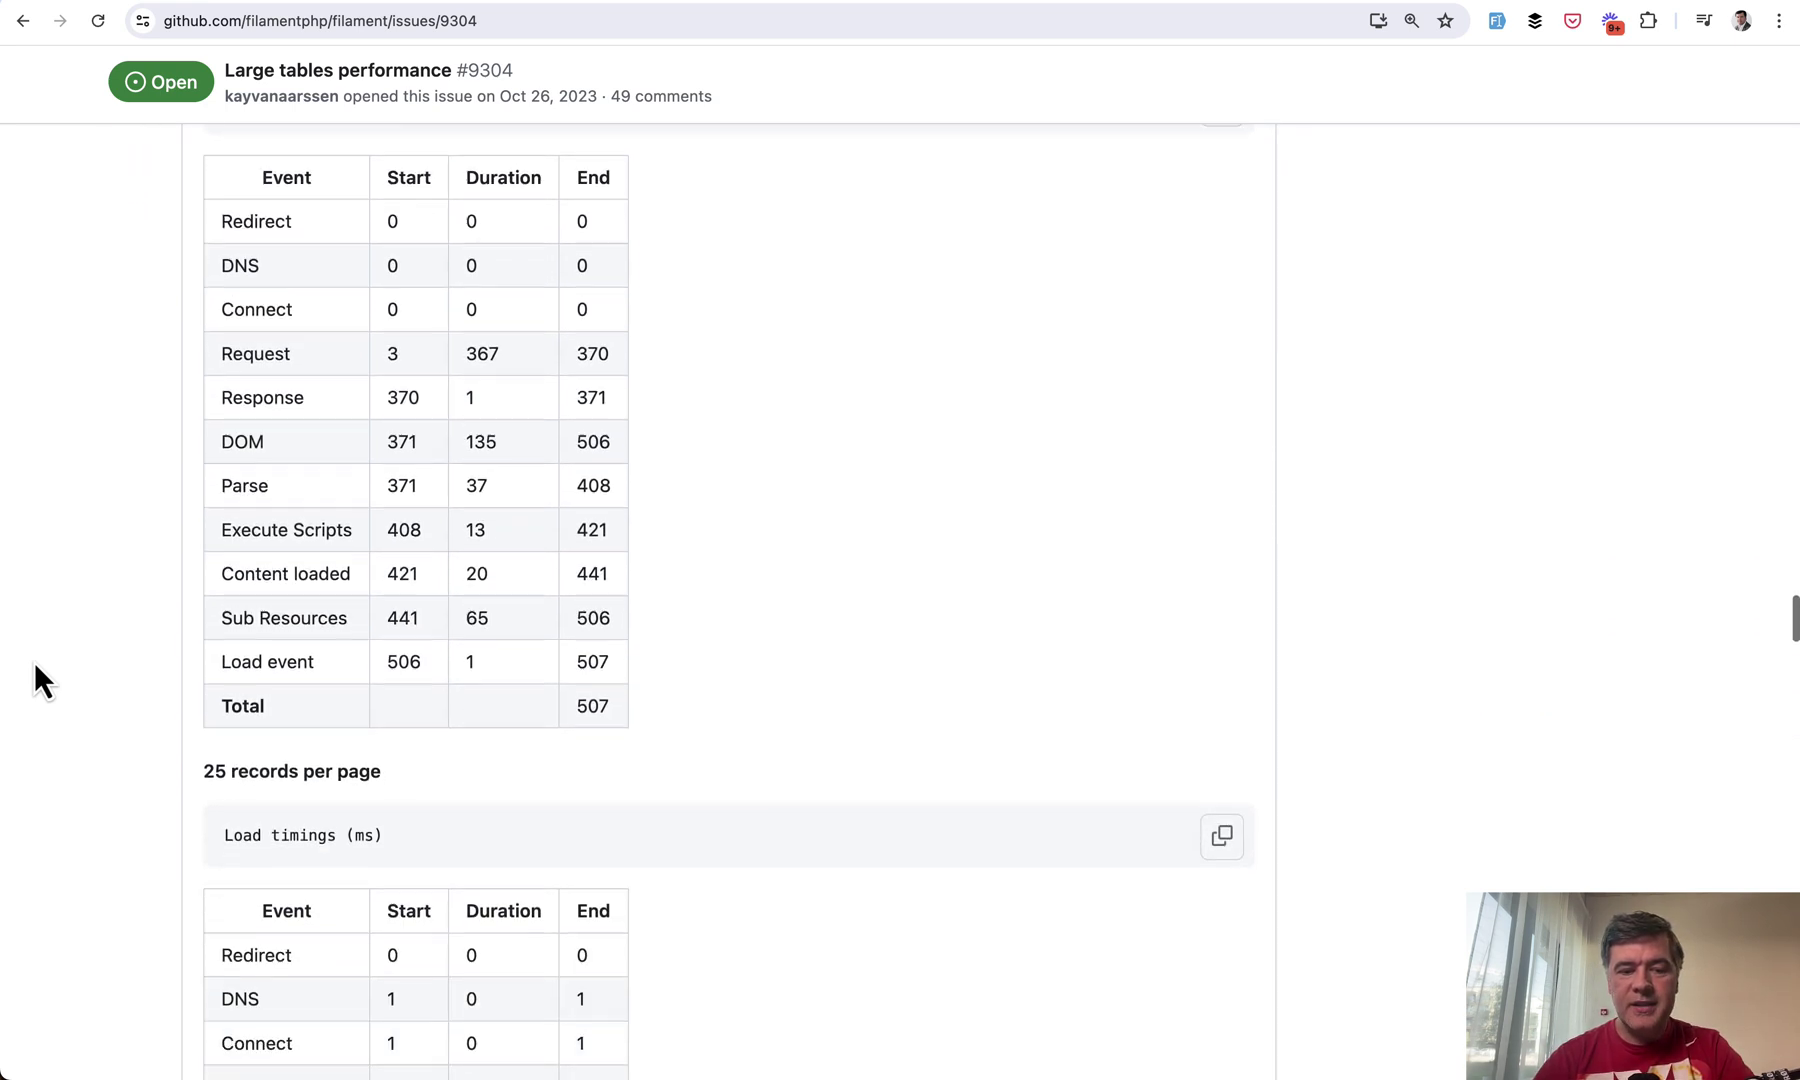
pyautogui.scroll(-20, 34, 661)
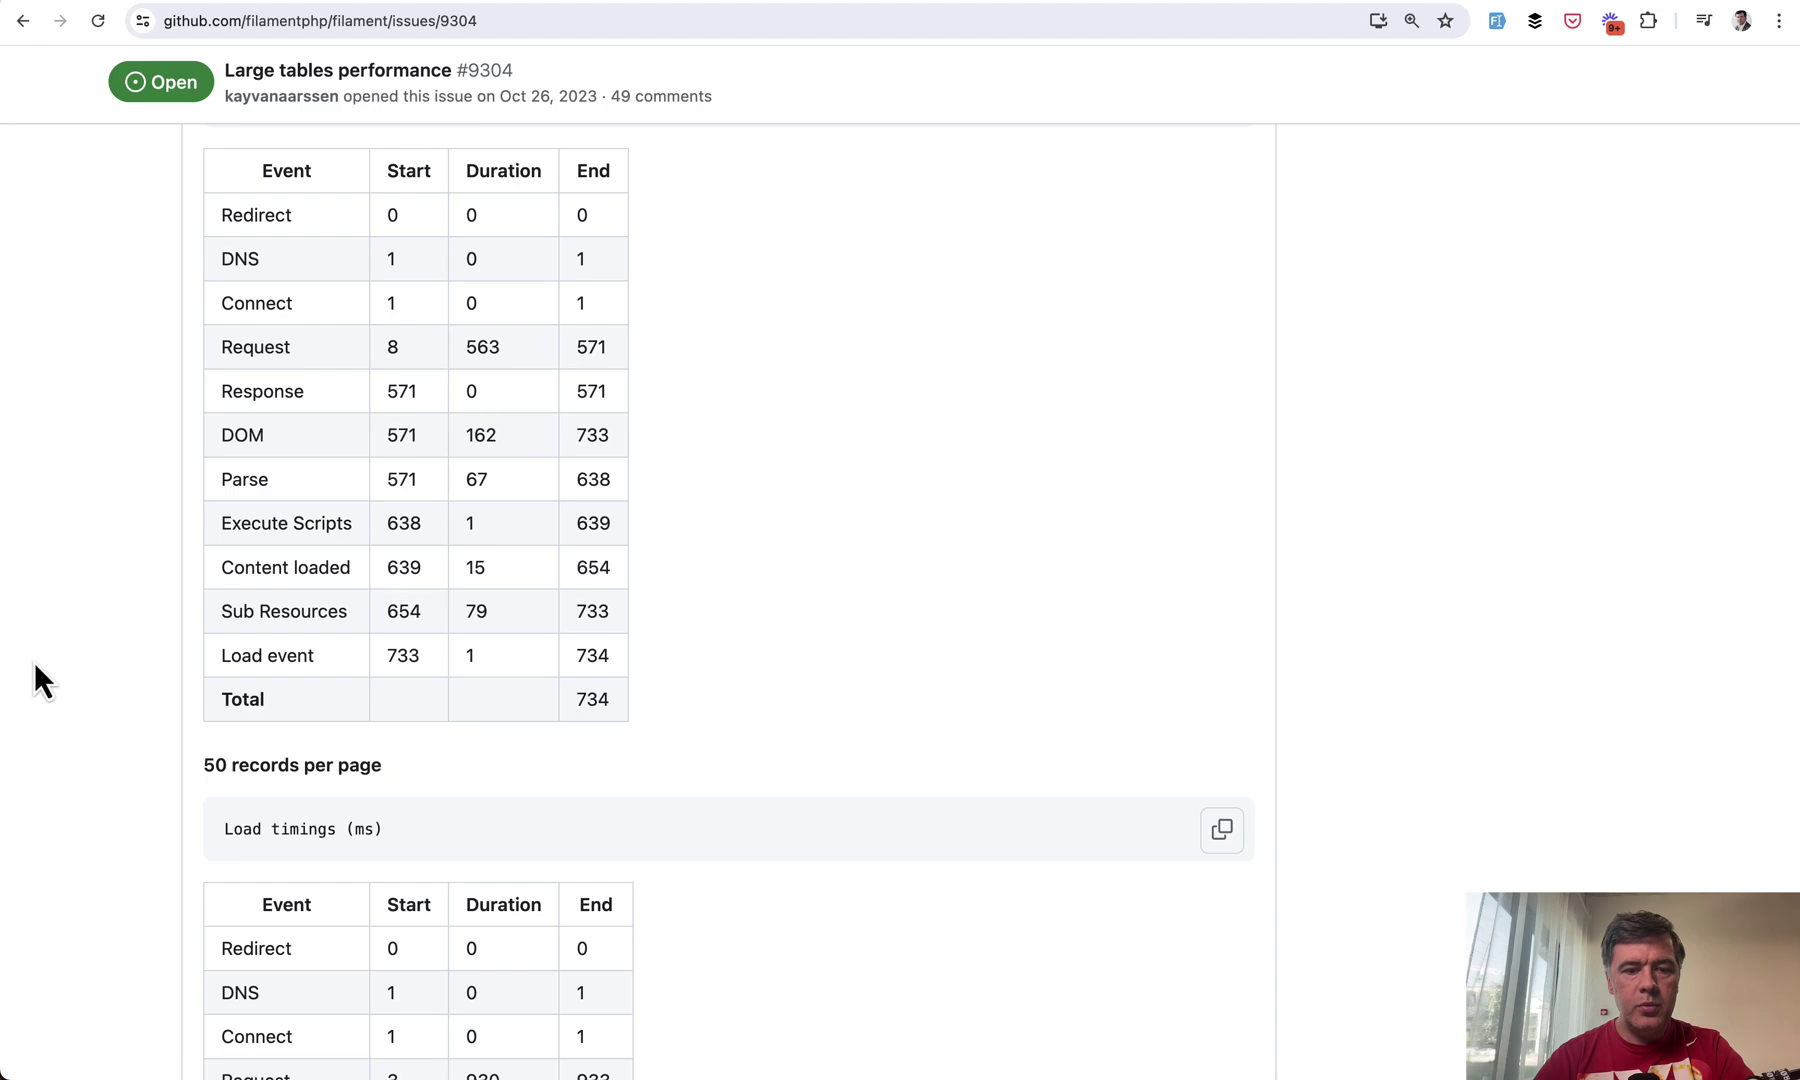
pyautogui.scroll(-20, 36, 667)
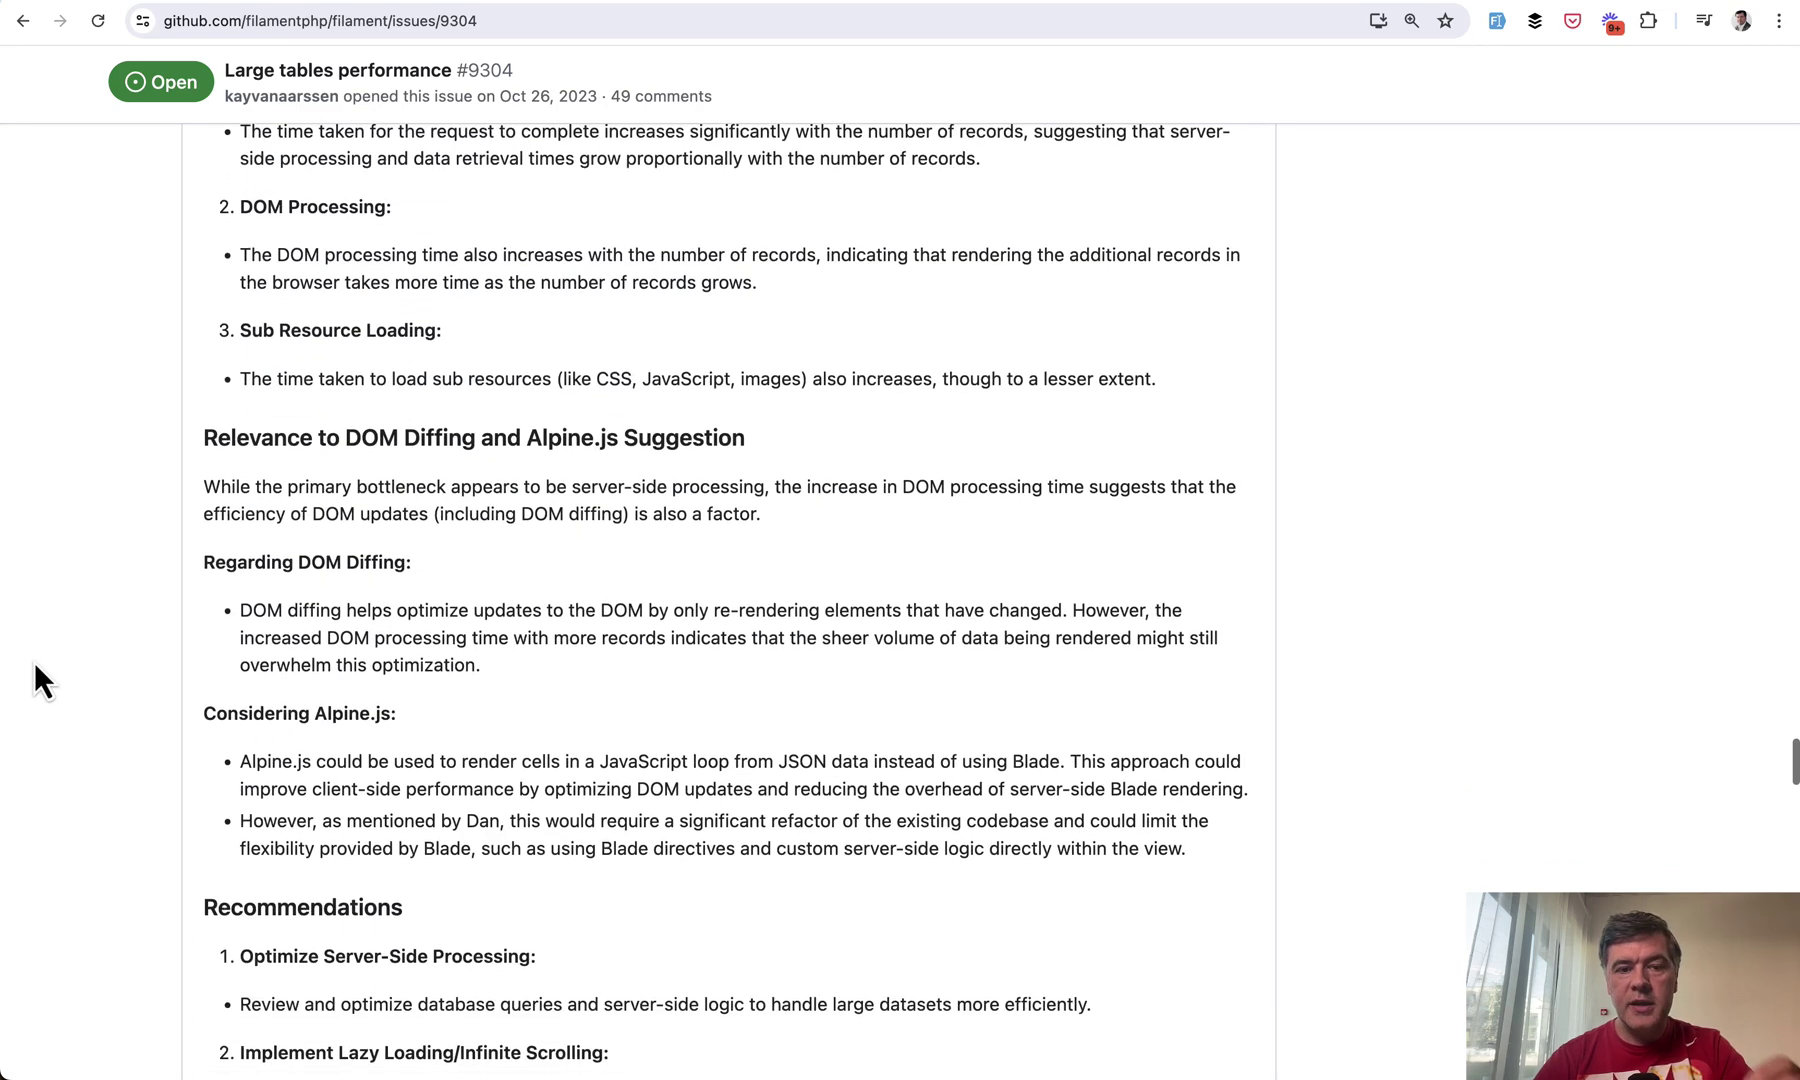